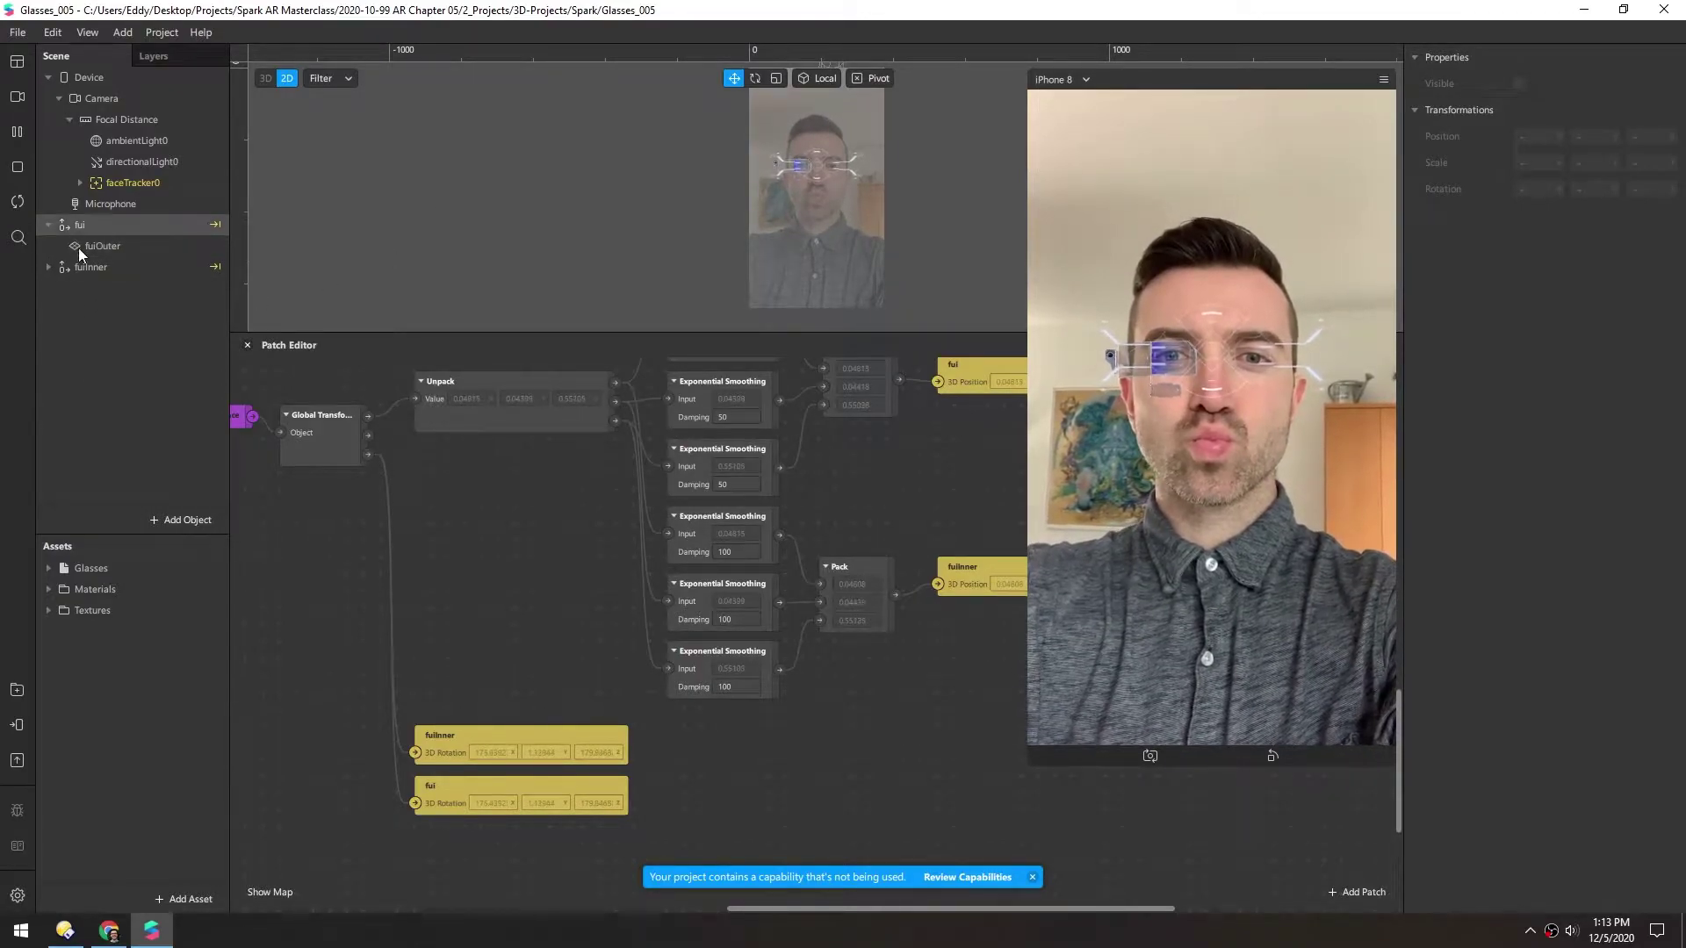
- Add a 3D Text object as a child of the fuiOuter plane
right_click(100, 245)
mouse_move(160, 259)
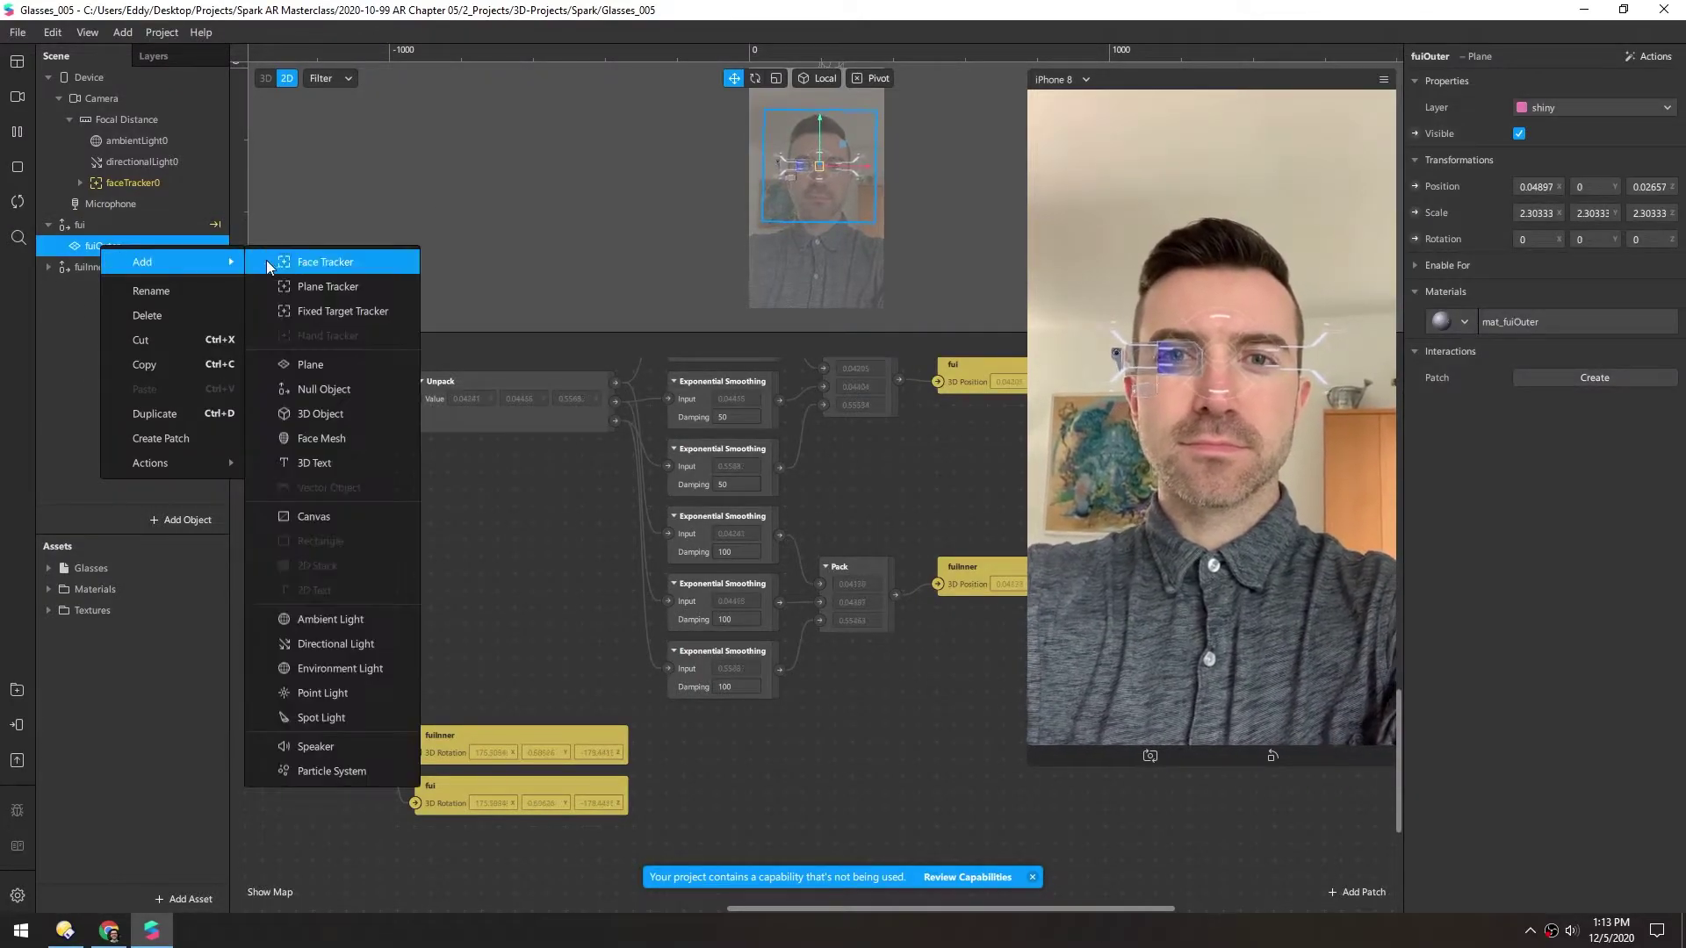
click(320, 463)
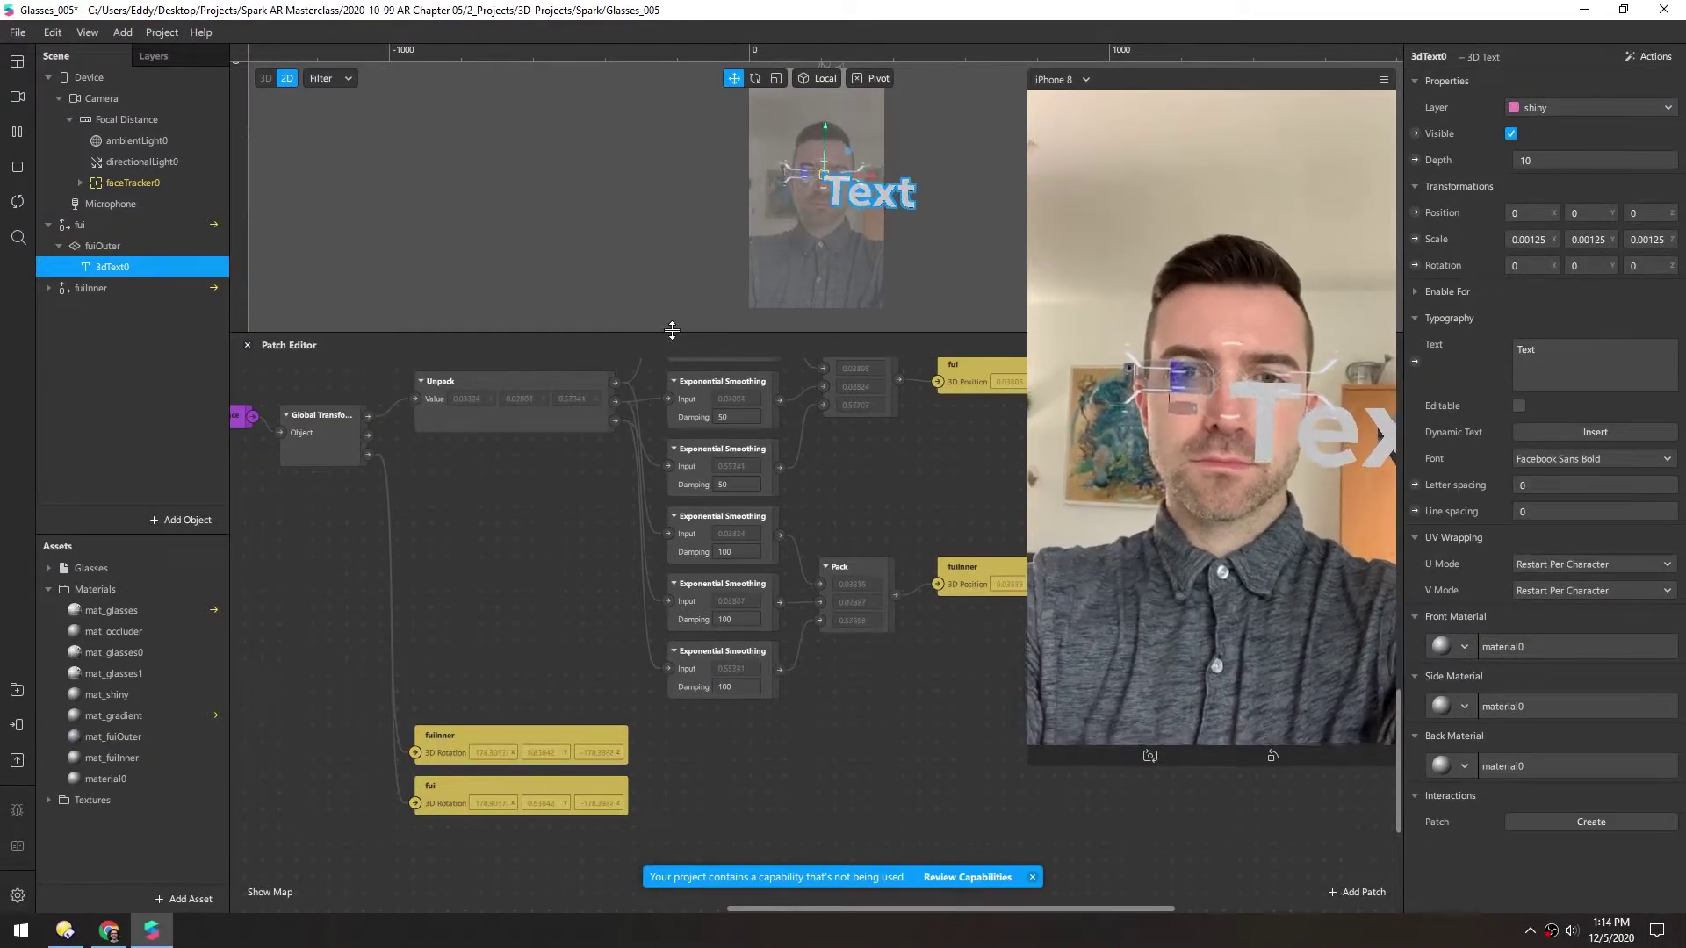
- Enlarge the viewport above the Patch Editor and pause the preview video with the 3D text selected for scaling
drag(649, 339, 643, 525)
scroll(819, 279, up, 5)
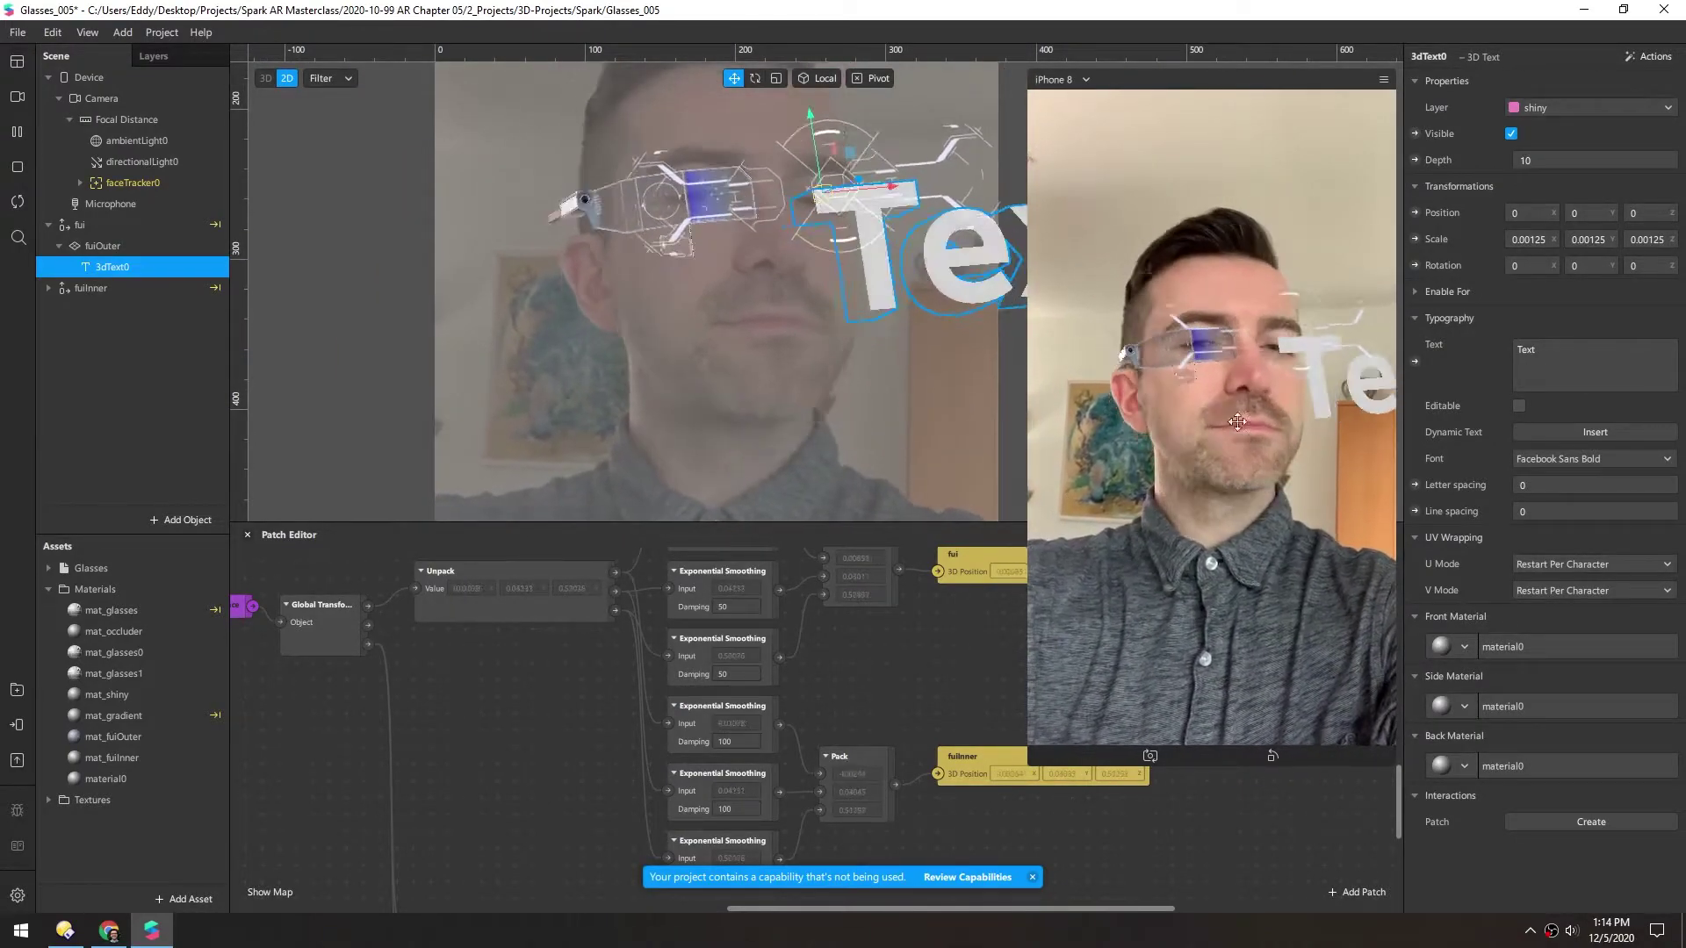
click(87, 266)
key(r)
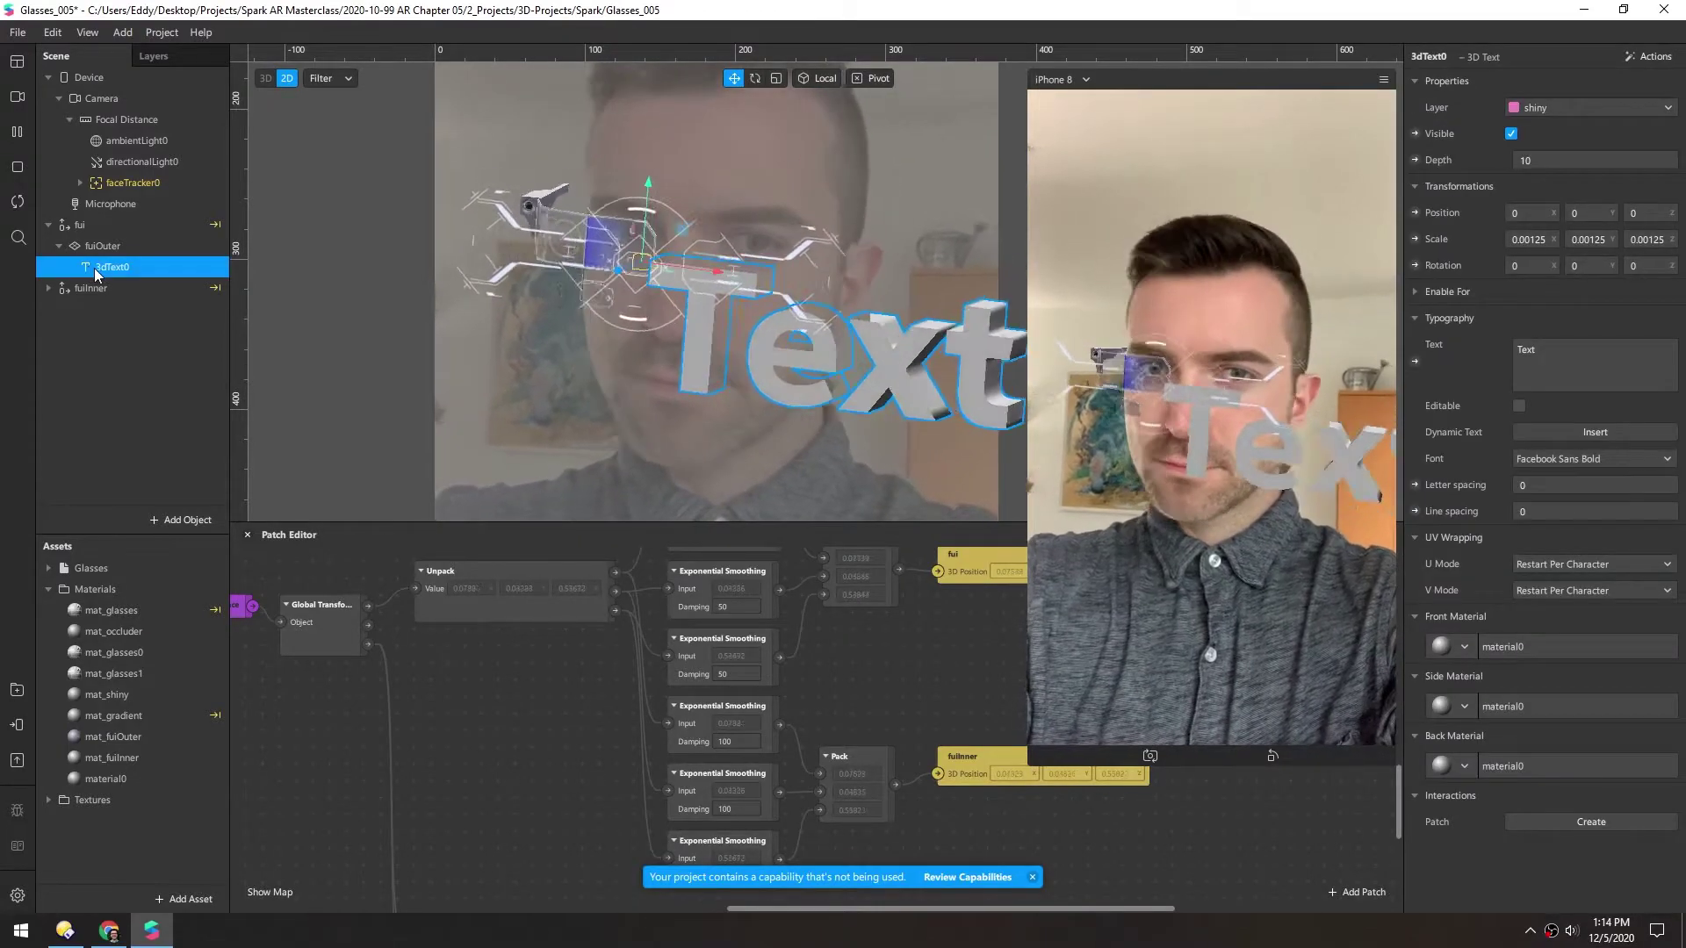
click(17, 132)
scroll(746, 243, up, 3)
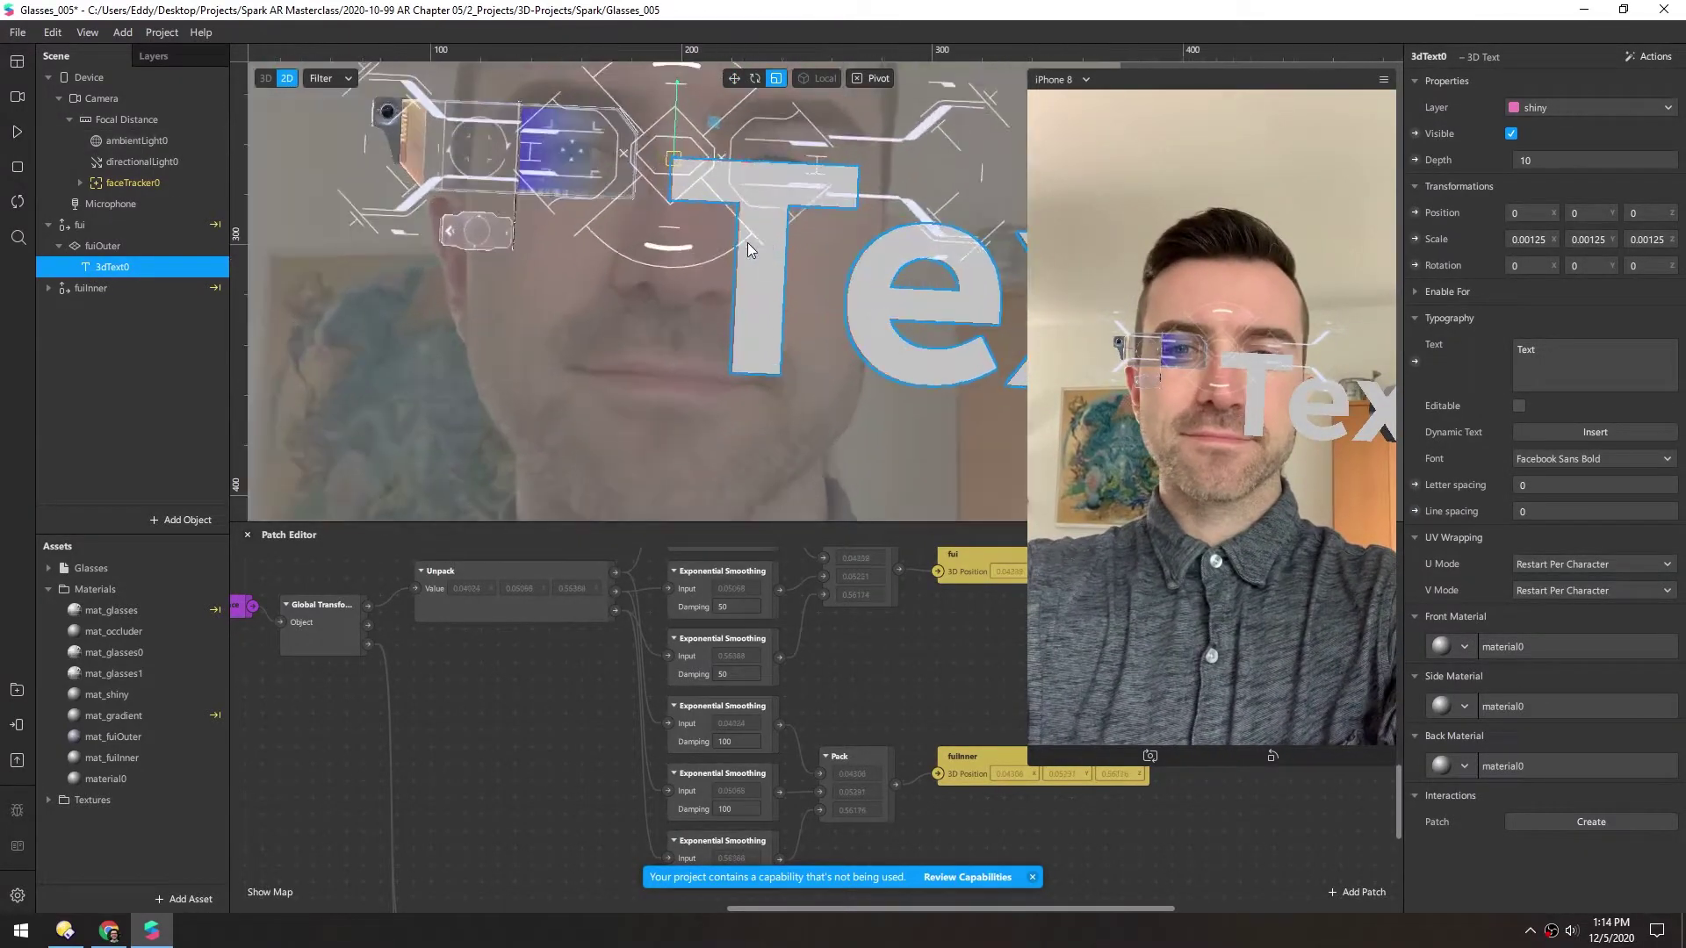
- Show the scene in 3D and uniformly scale the 3D text down to about 0.00016
click(265, 78)
right_drag(843, 331, 619, 149)
scroll(618, 144, up, 5)
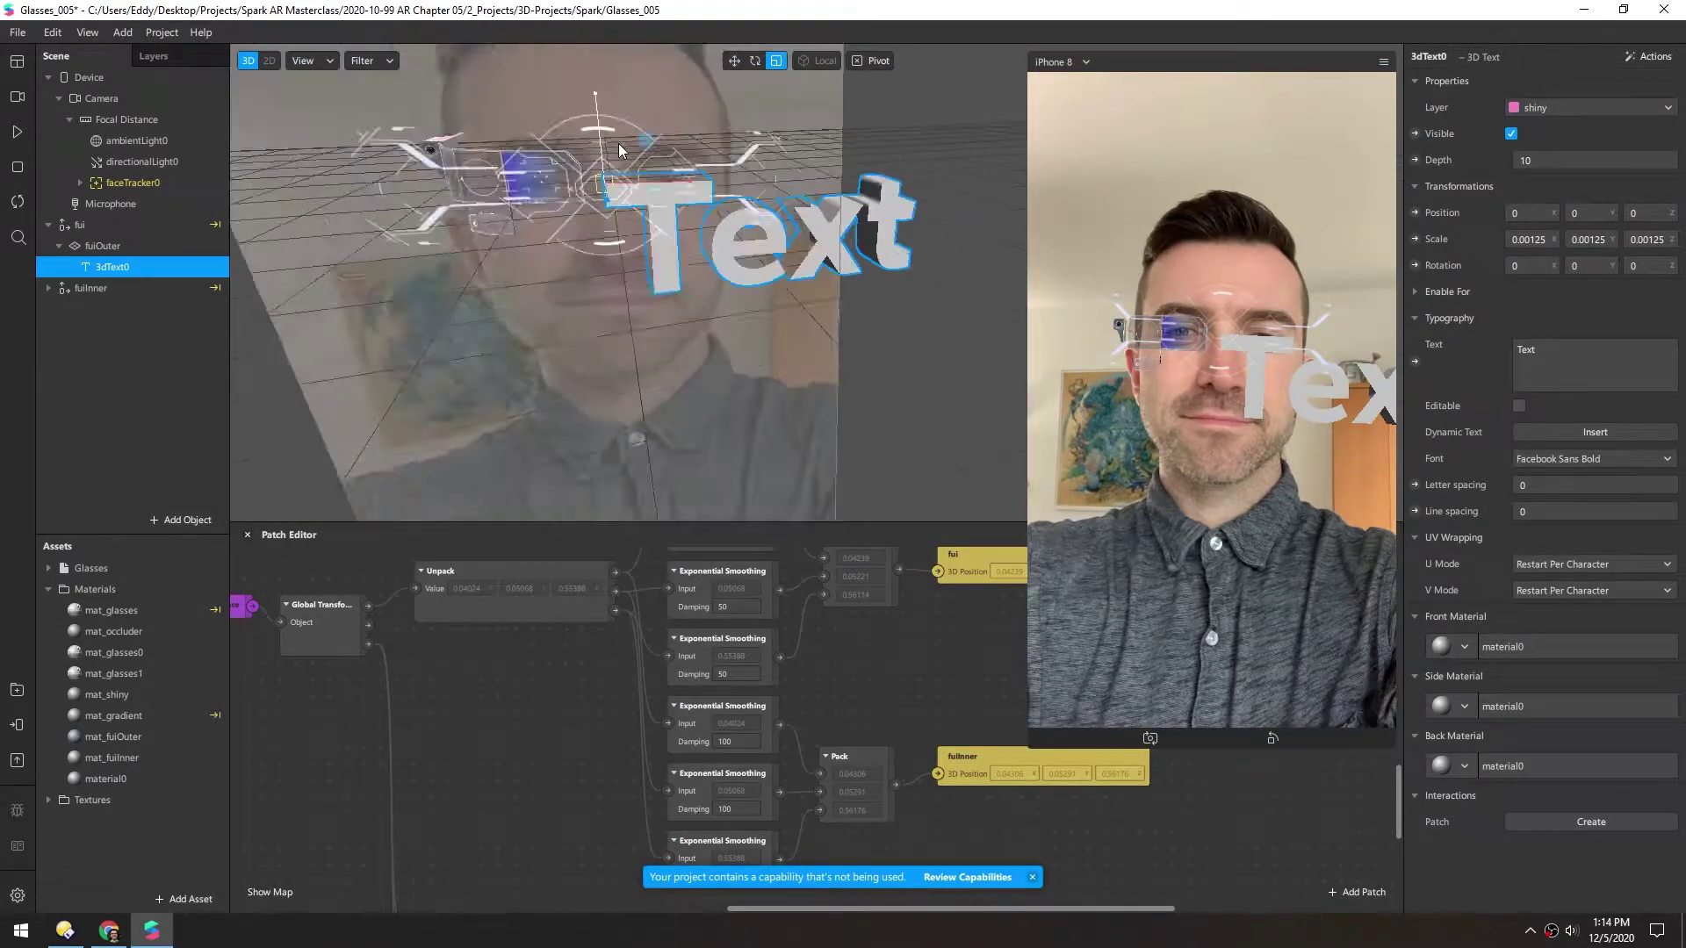
drag(473, 261, 23, 290)
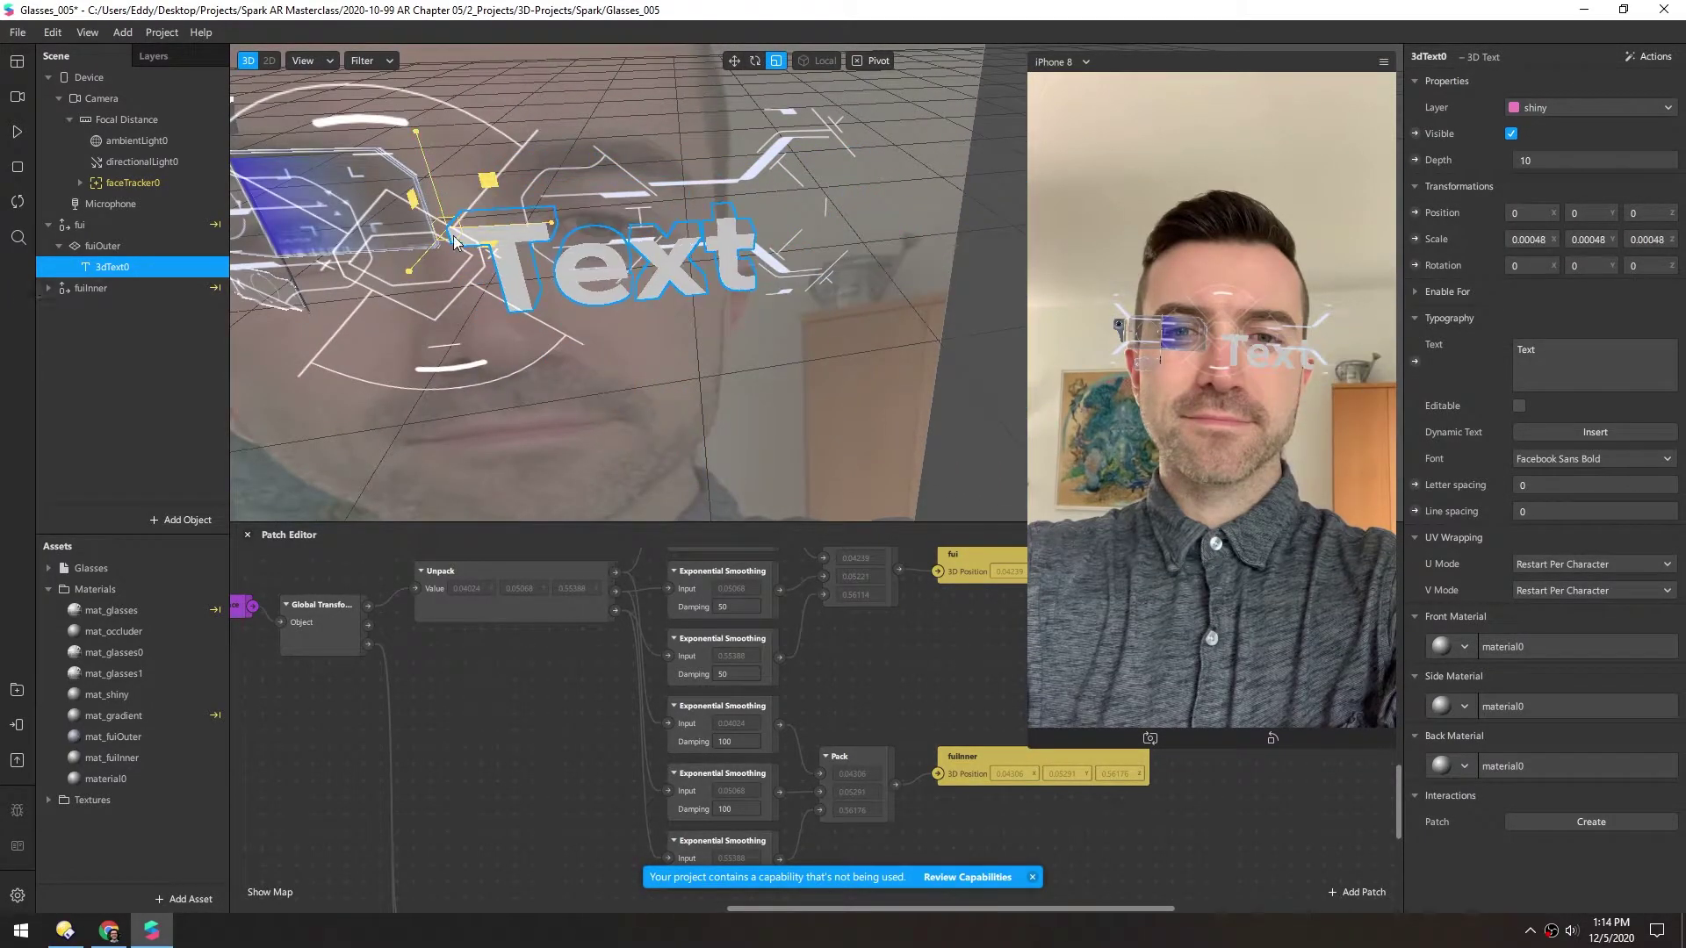
drag(446, 236, 453, 246)
- Move the 3D text to just beneath the outer end of the HUD's plain lens outline, at about X 0.020, Y -0.0049
right_drag(453, 247, 614, 163)
key(w)
drag(618, 149, 788, 195)
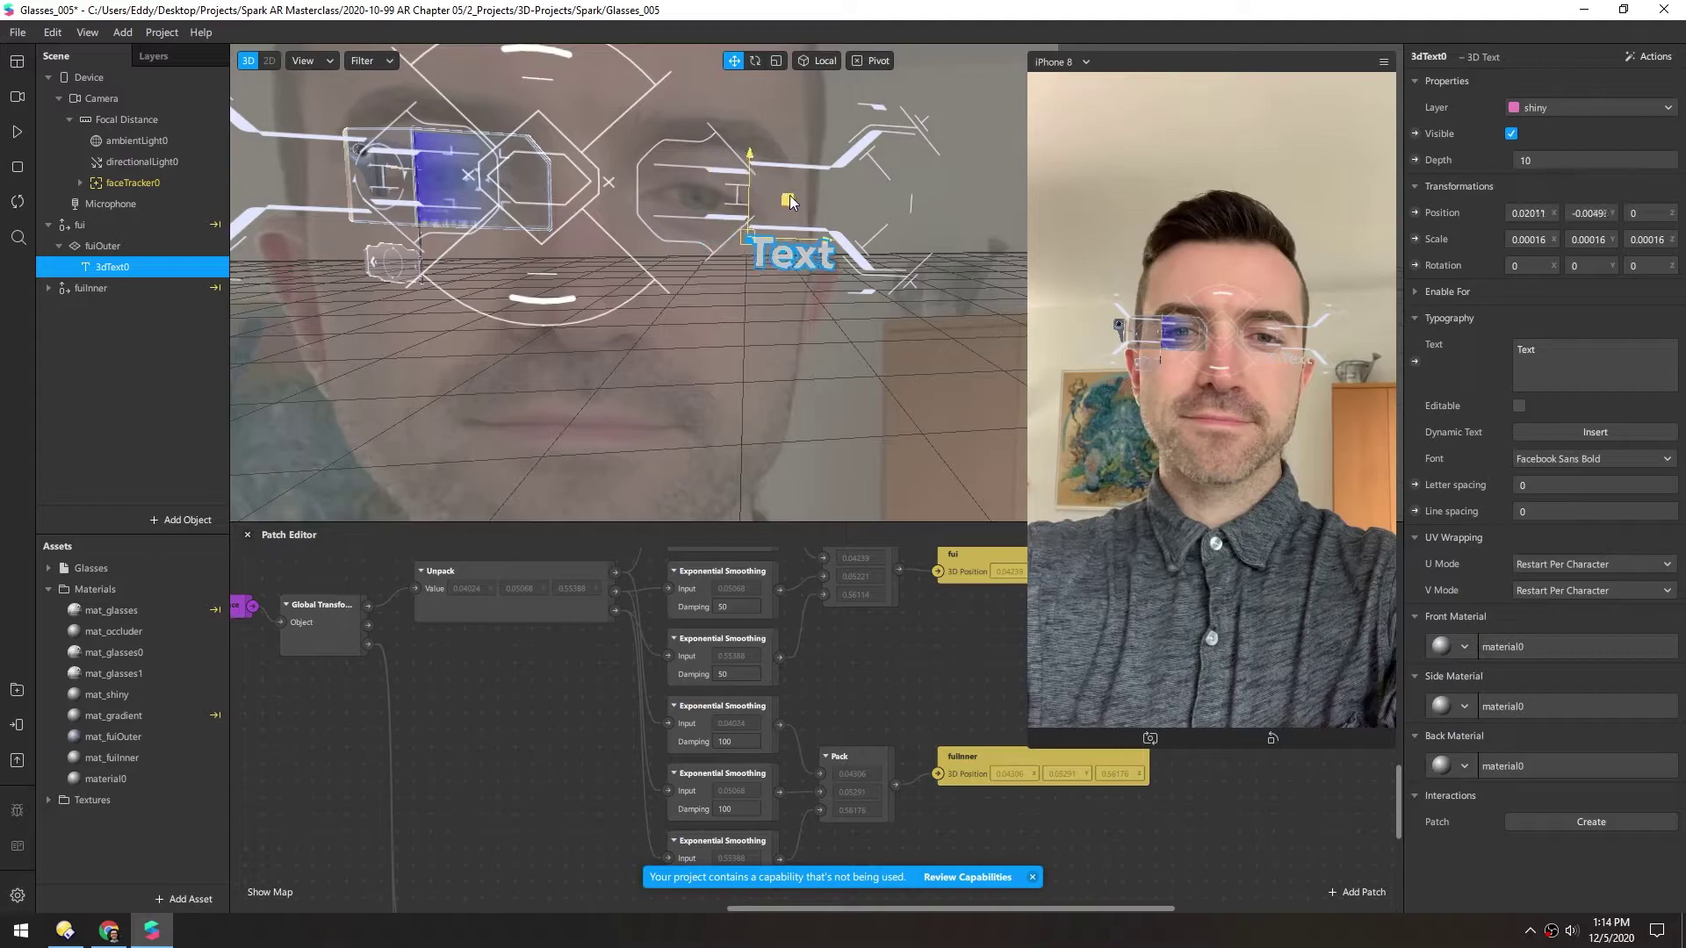
- Scale the 3D text down to about 0.00011 and reposition it to about X 0.02024, Y -0.0057, Z 0.00048
scroll(773, 263, up, 5)
key(r)
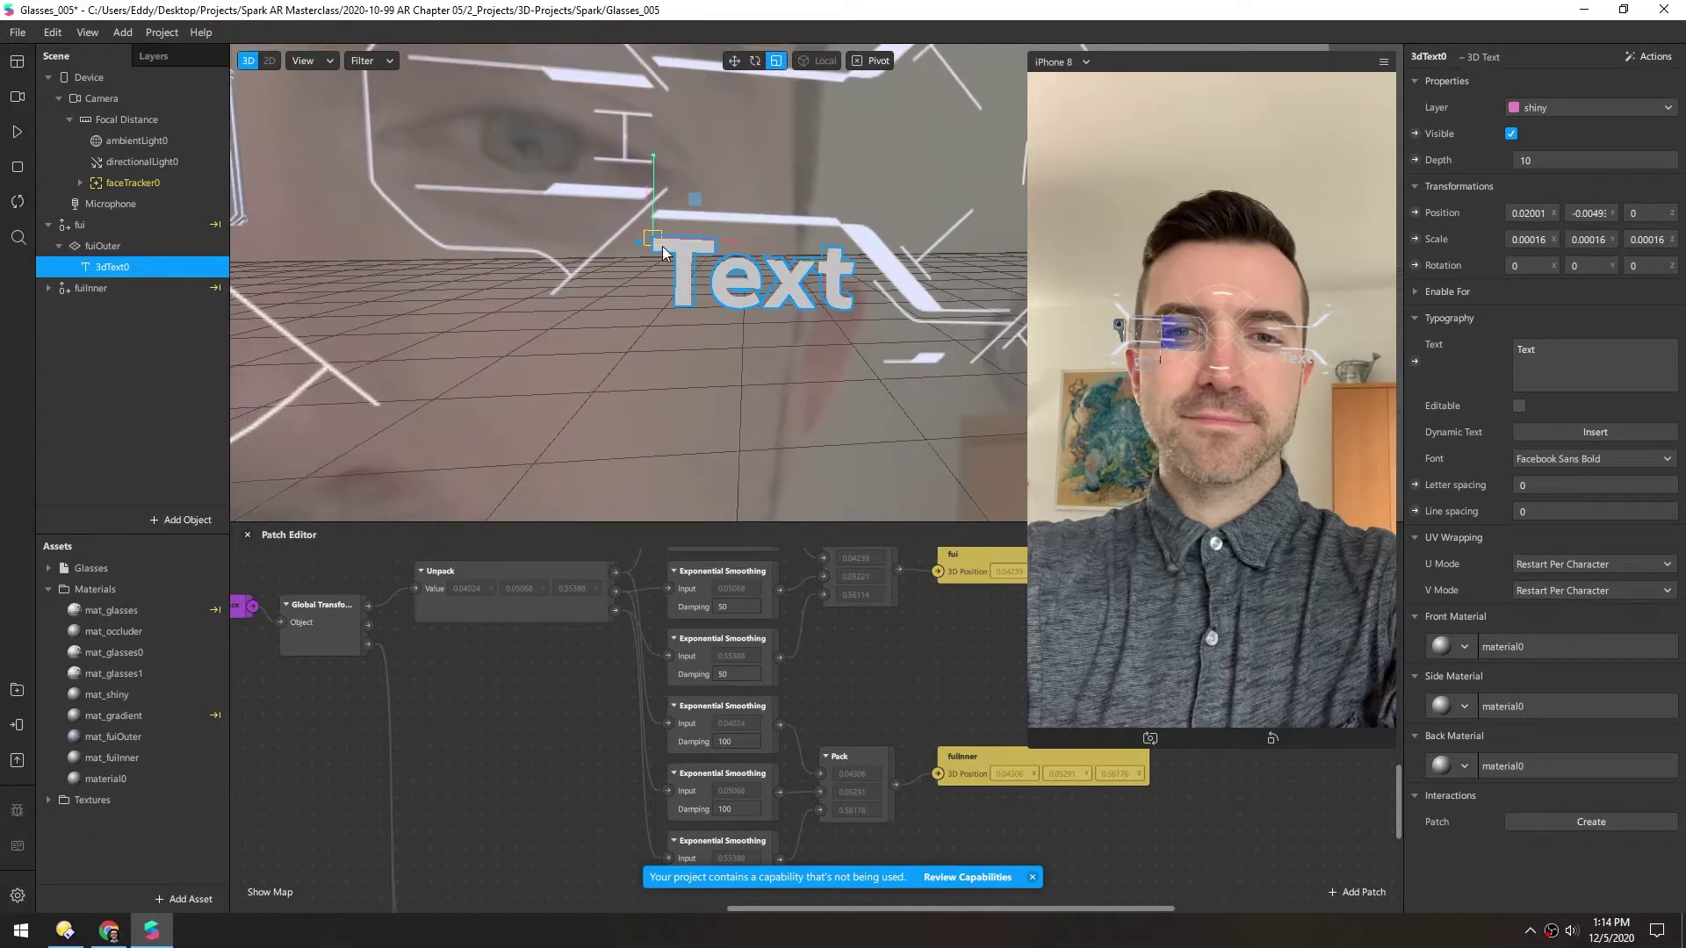
drag(693, 198, 694, 209)
key(w)
right_drag(693, 208, 723, 268)
scroll(724, 269, up, 3)
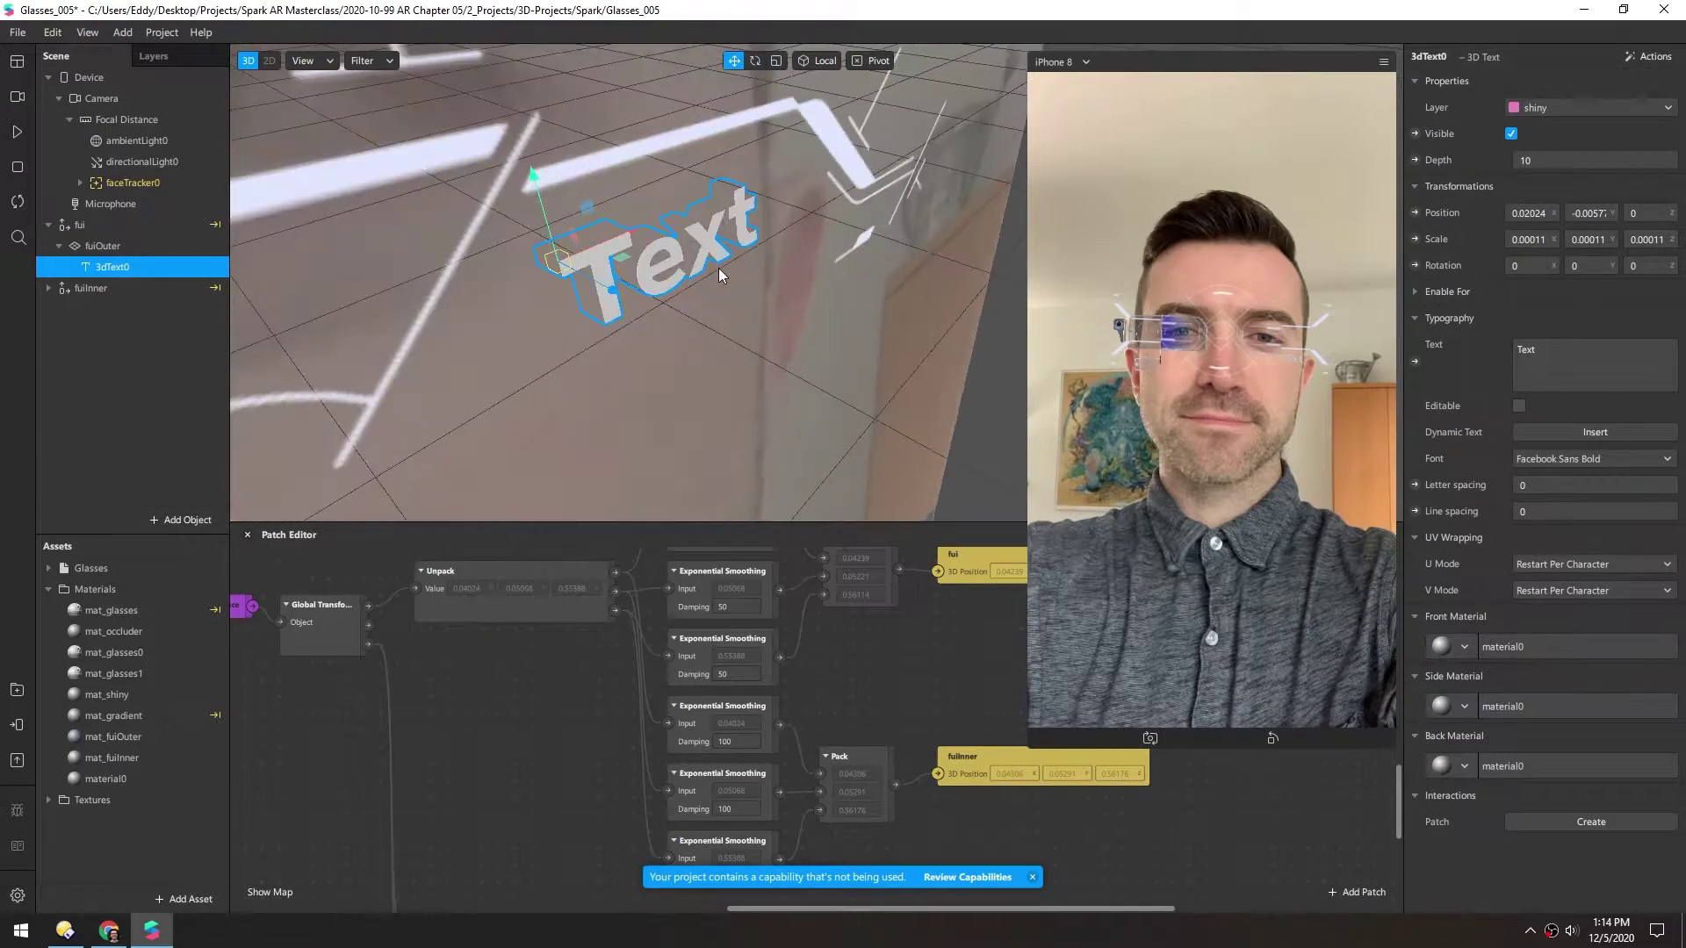
drag(645, 302, 627, 293)
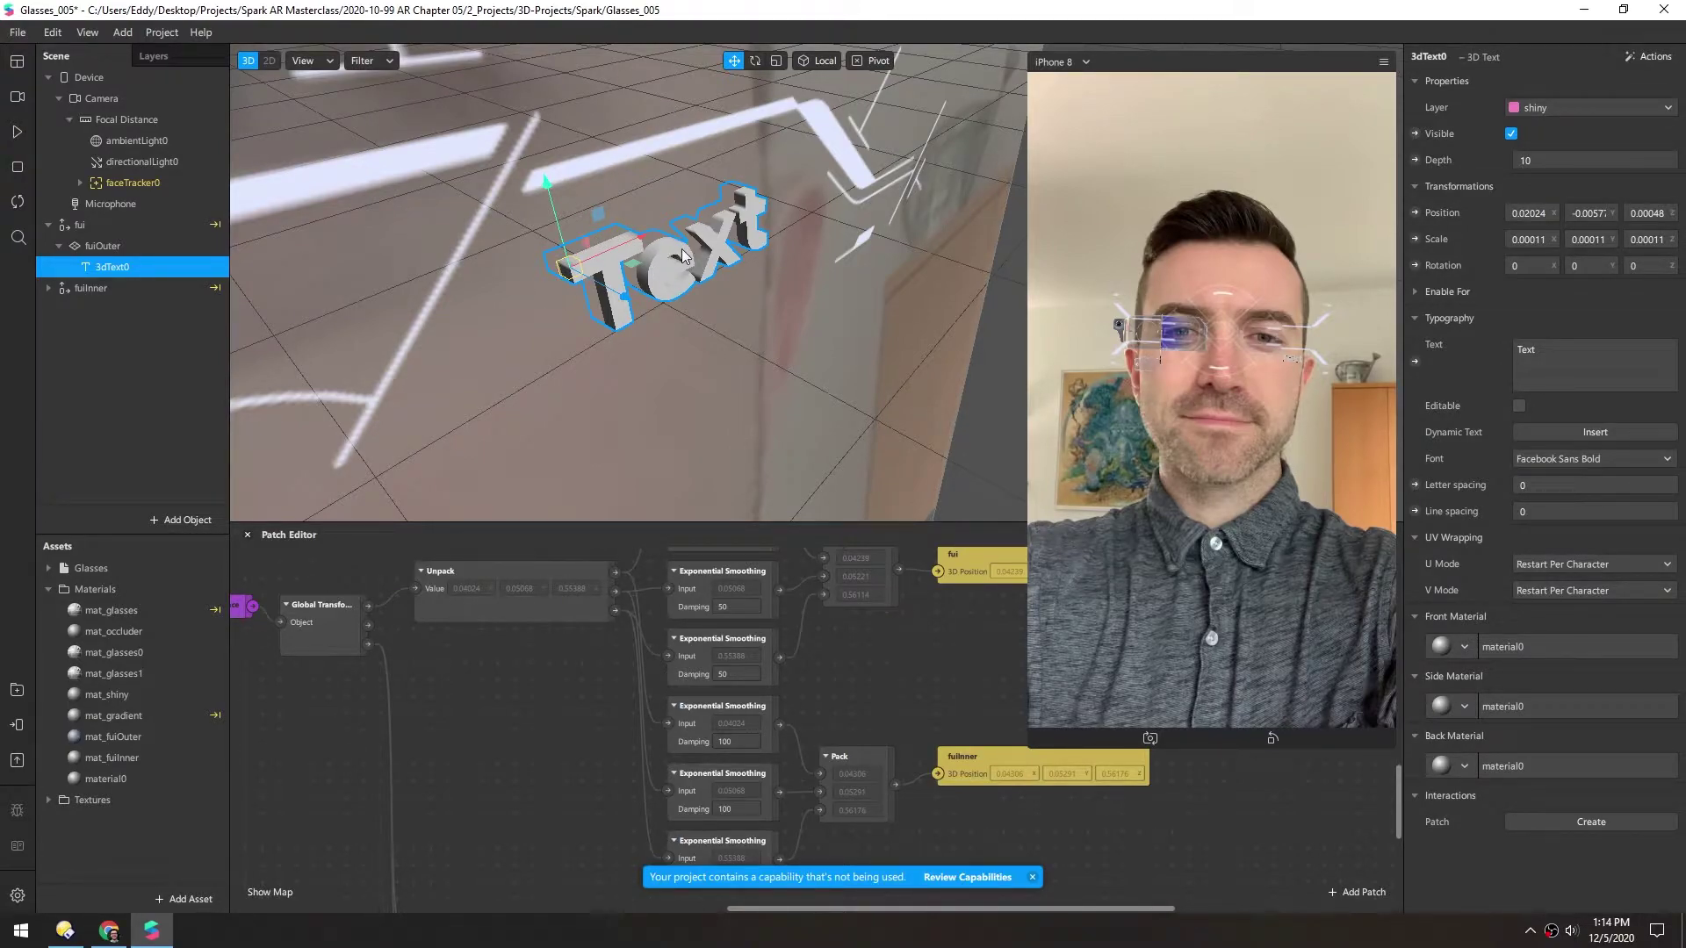
- Try flattening the 3D text by setting its depth to 0
click(1540, 161)
text(0)
key(Return)
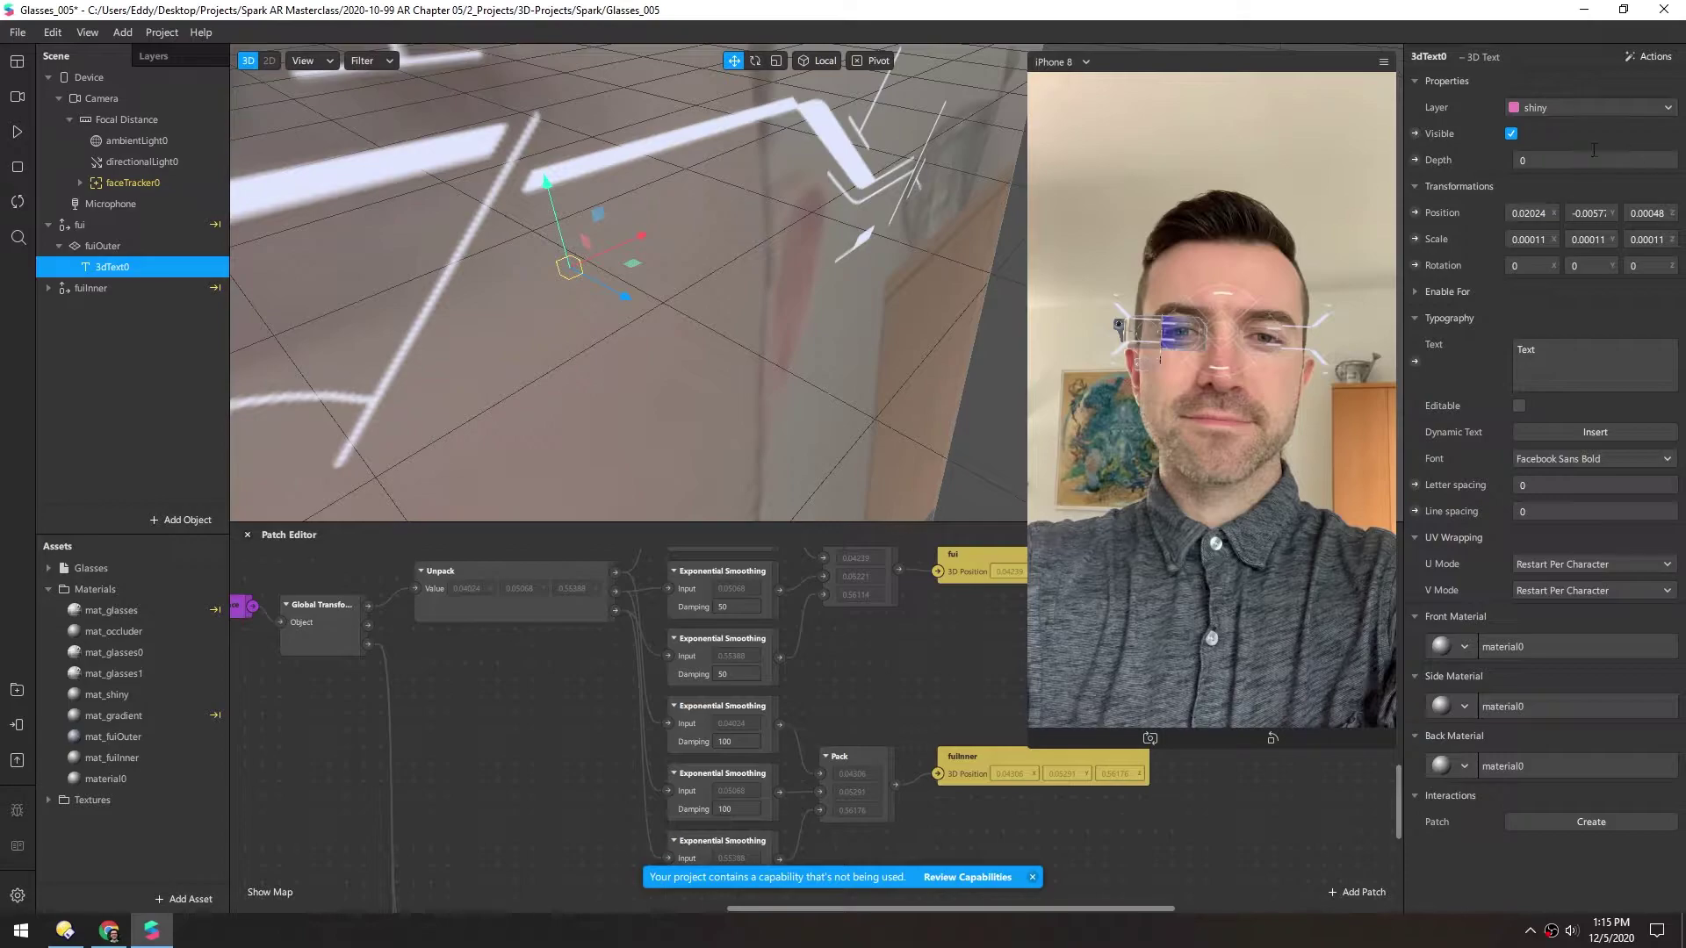
- Set the 3D text's depth to 0.1 and make the text editable
click(1541, 160)
text(0.1)
key(Return)
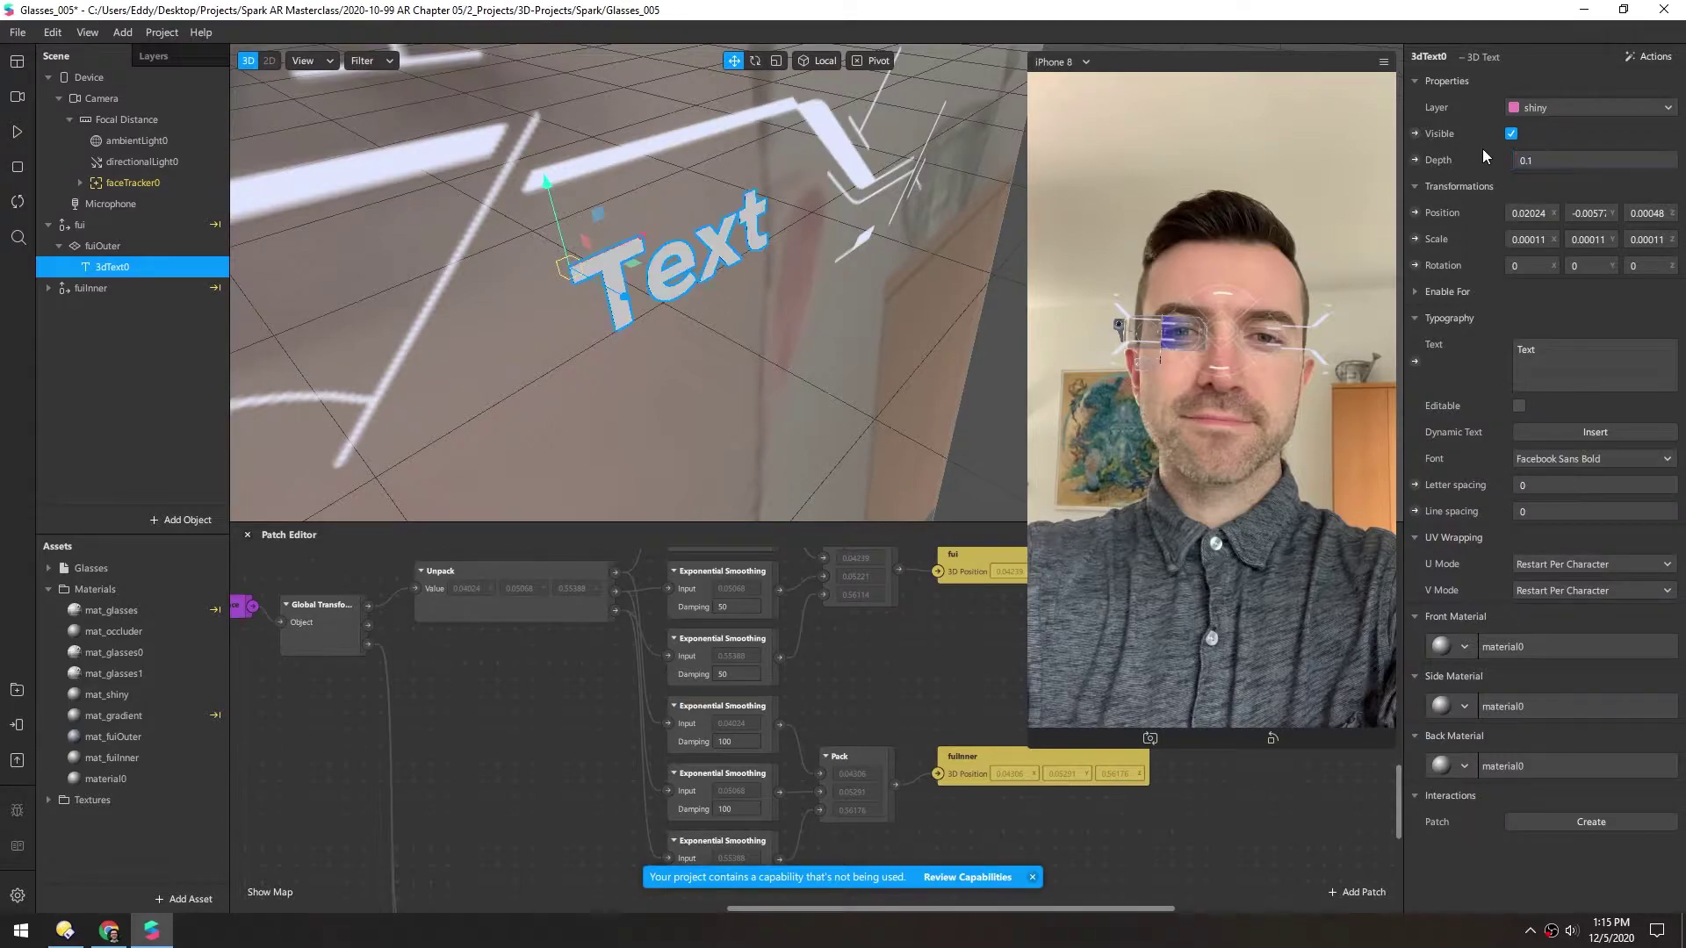
scroll(658, 259, up, 8)
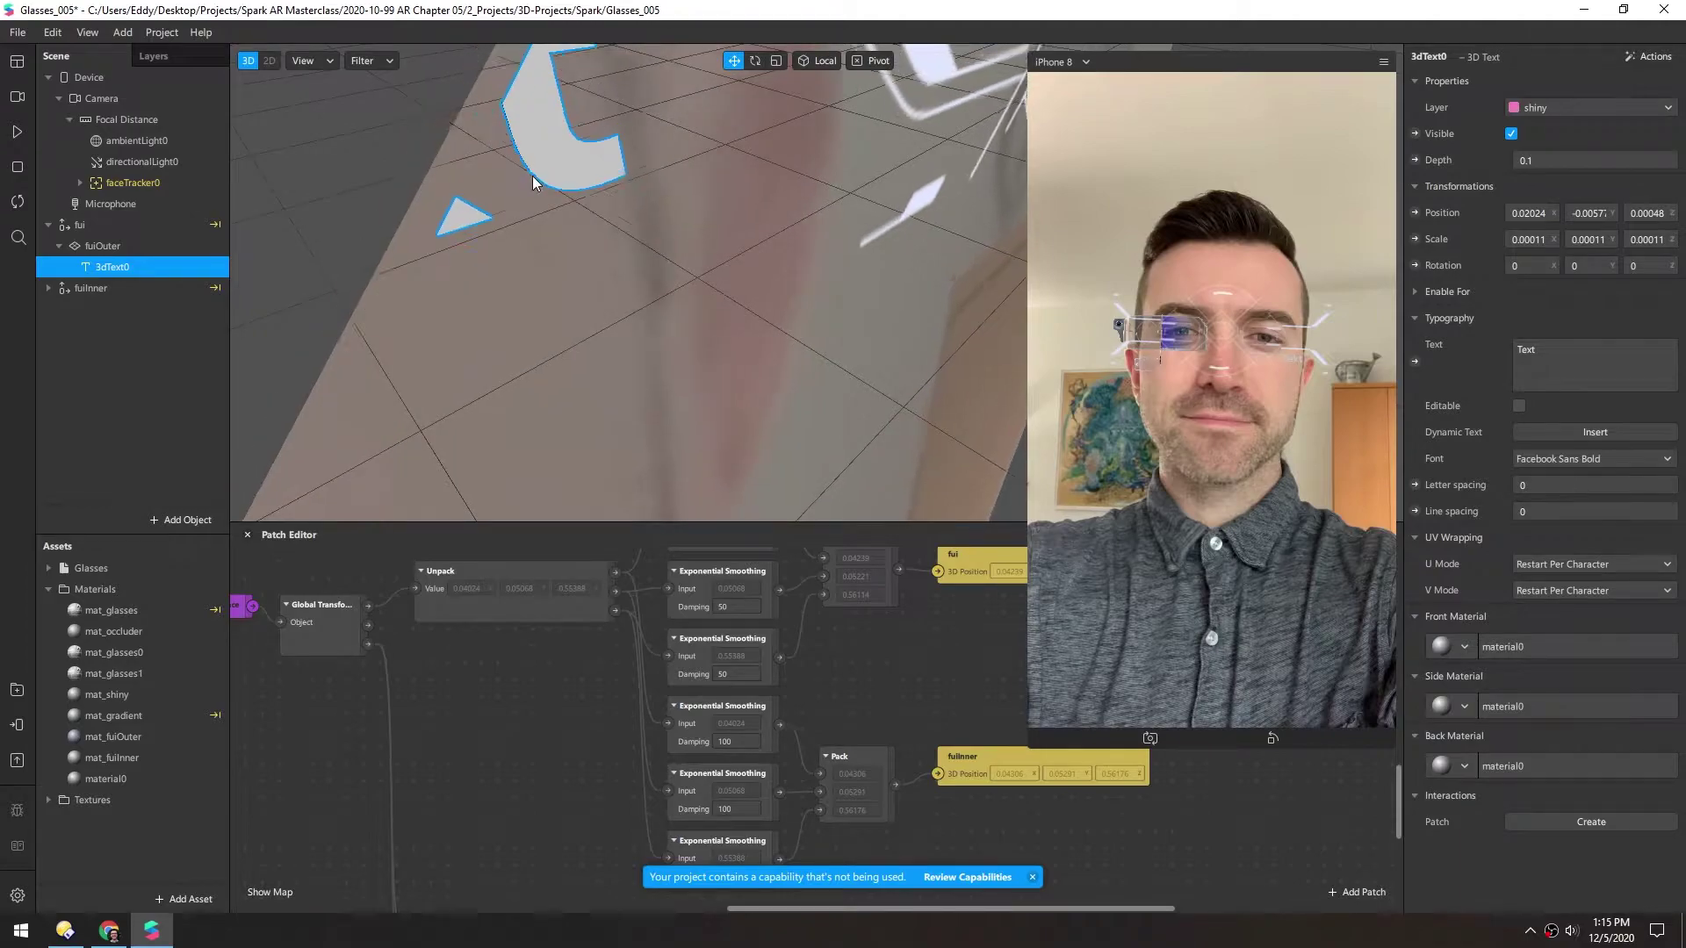
scroll(593, 195, down, 5)
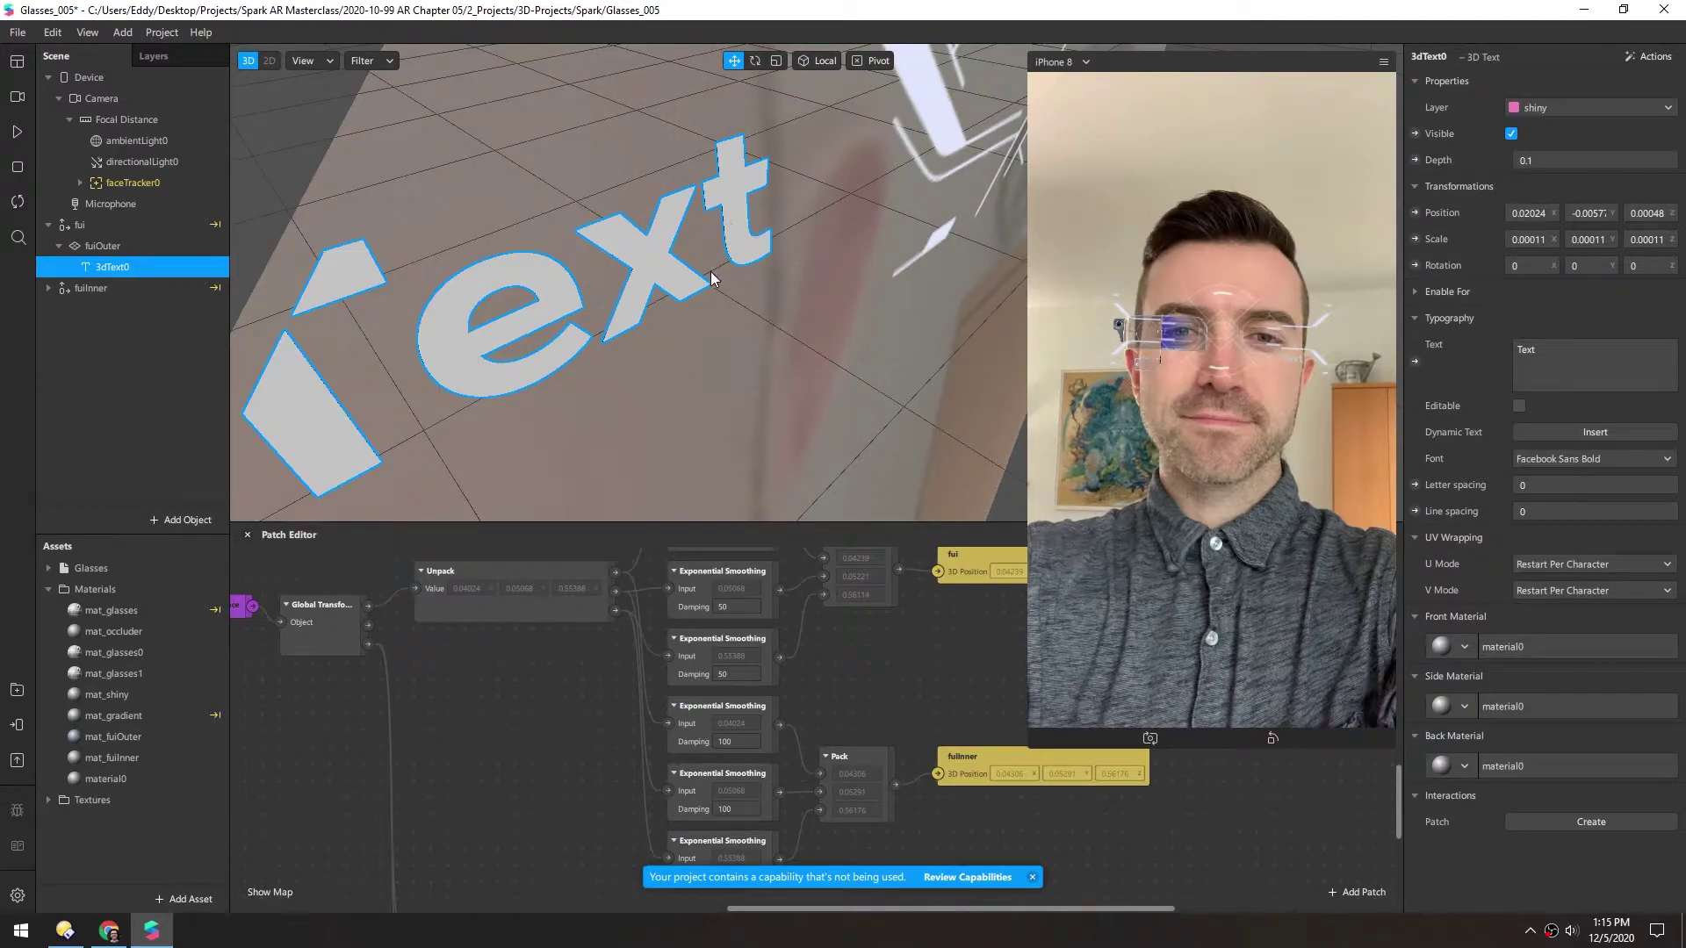
scroll(707, 282, down, 6)
scroll(690, 204, up, 1)
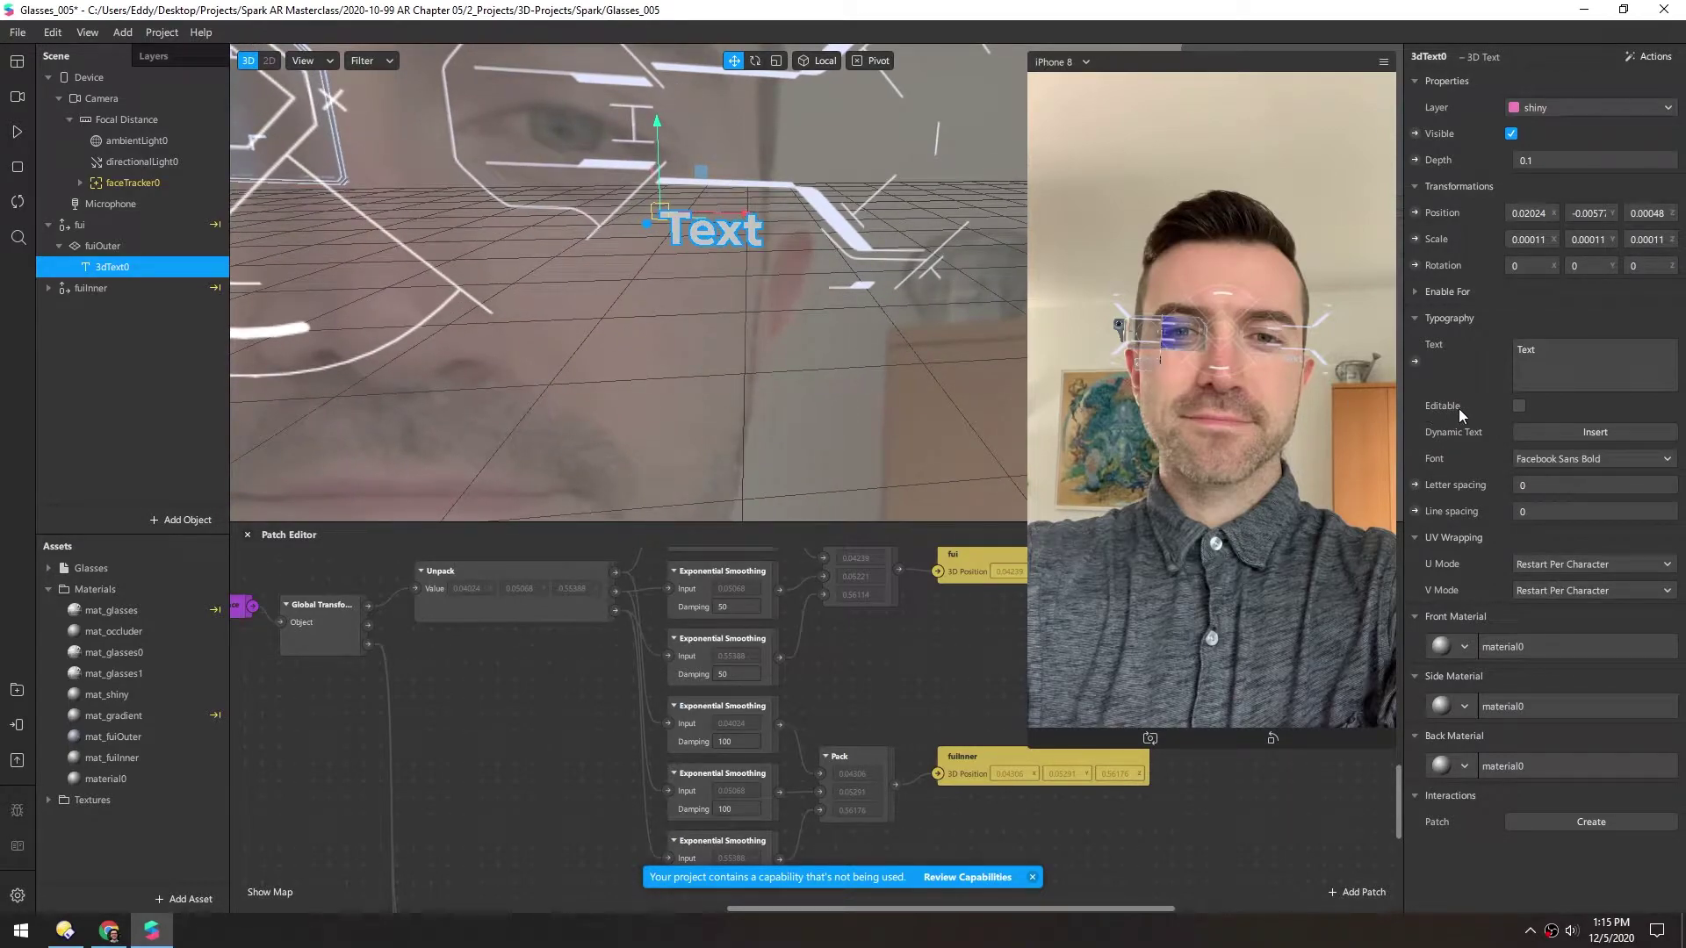
click(1519, 408)
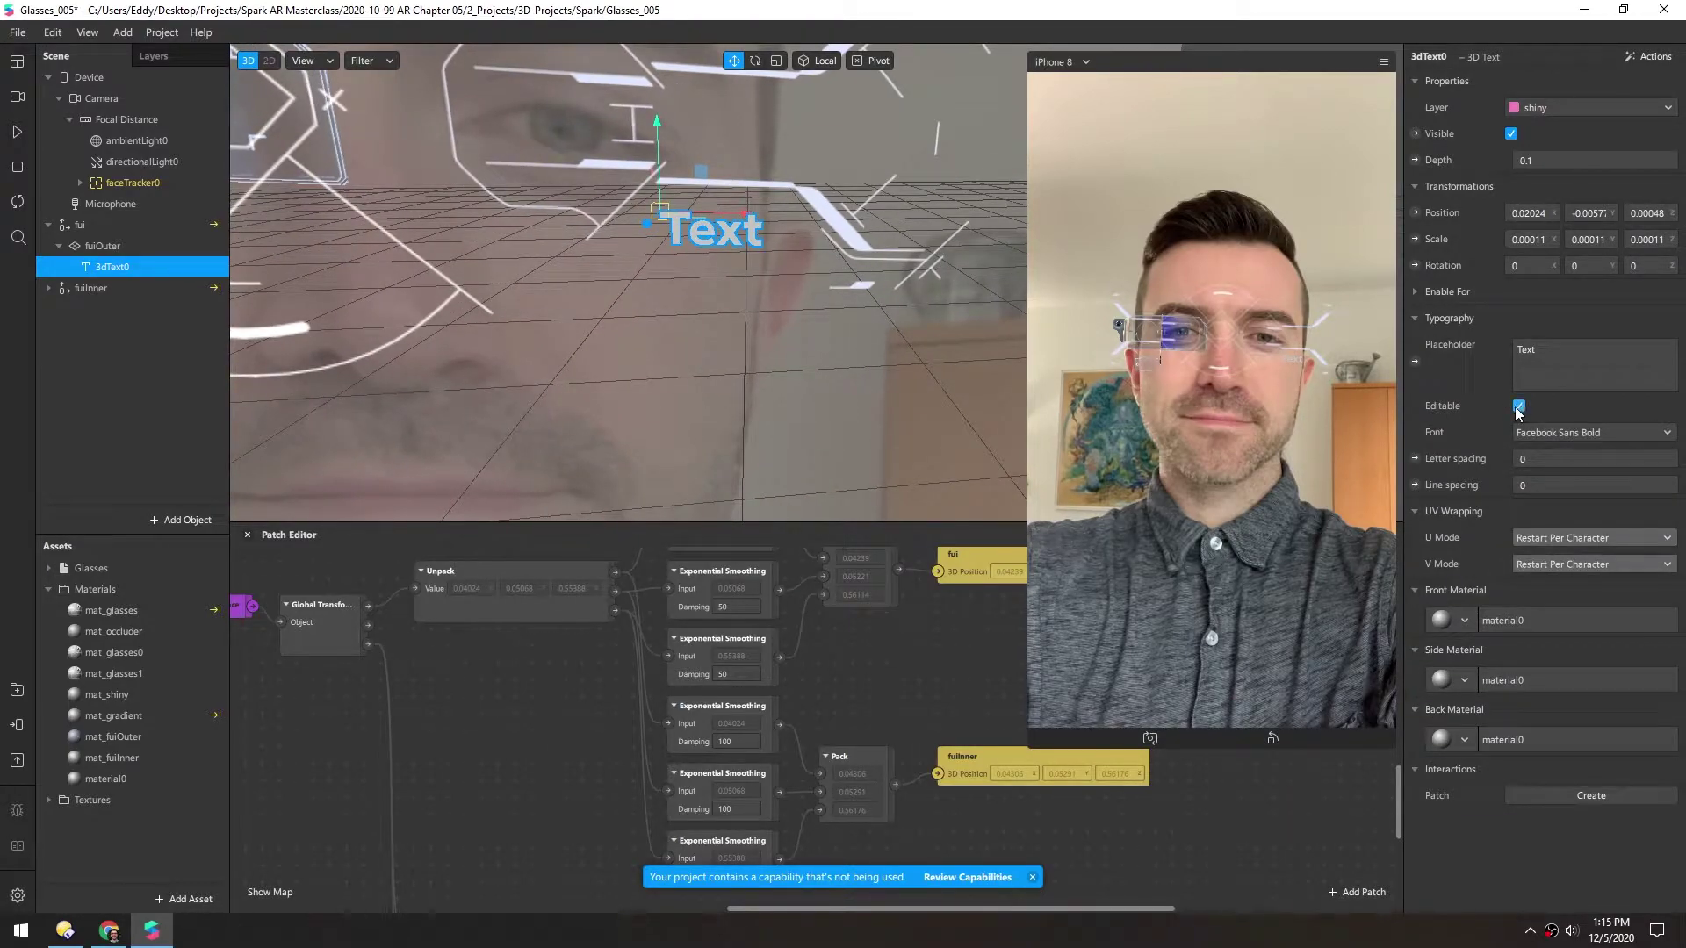
right_drag(618, 225, 726, 280)
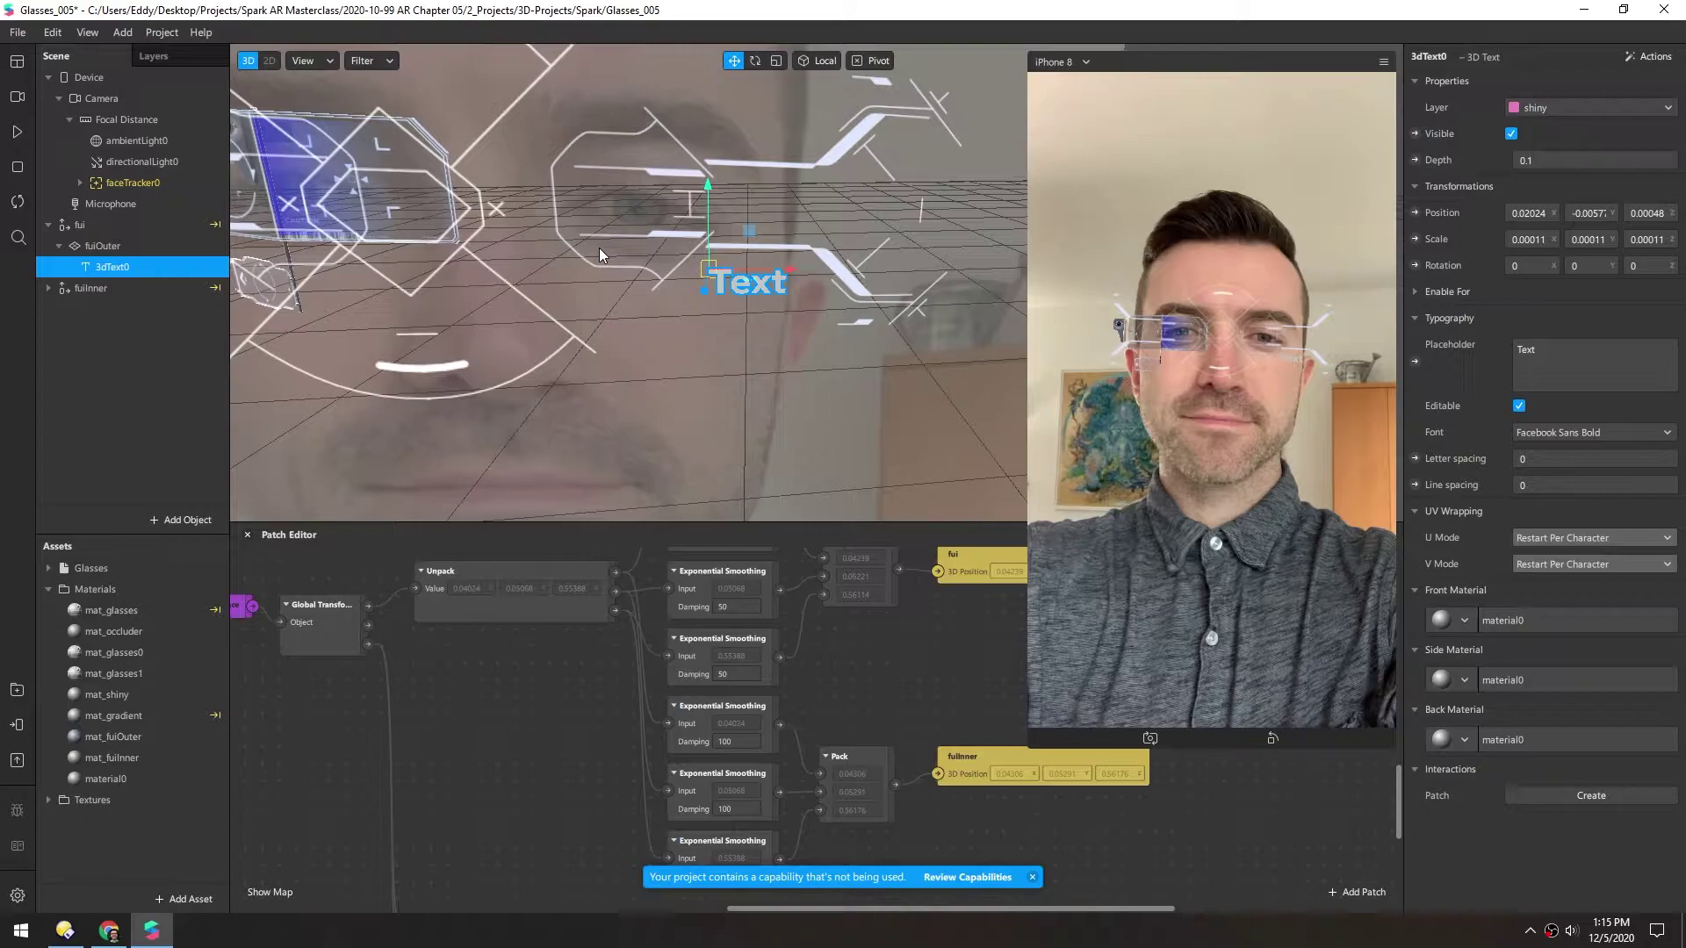
- Add the Touch Gestures capability in the project properties
click(163, 34)
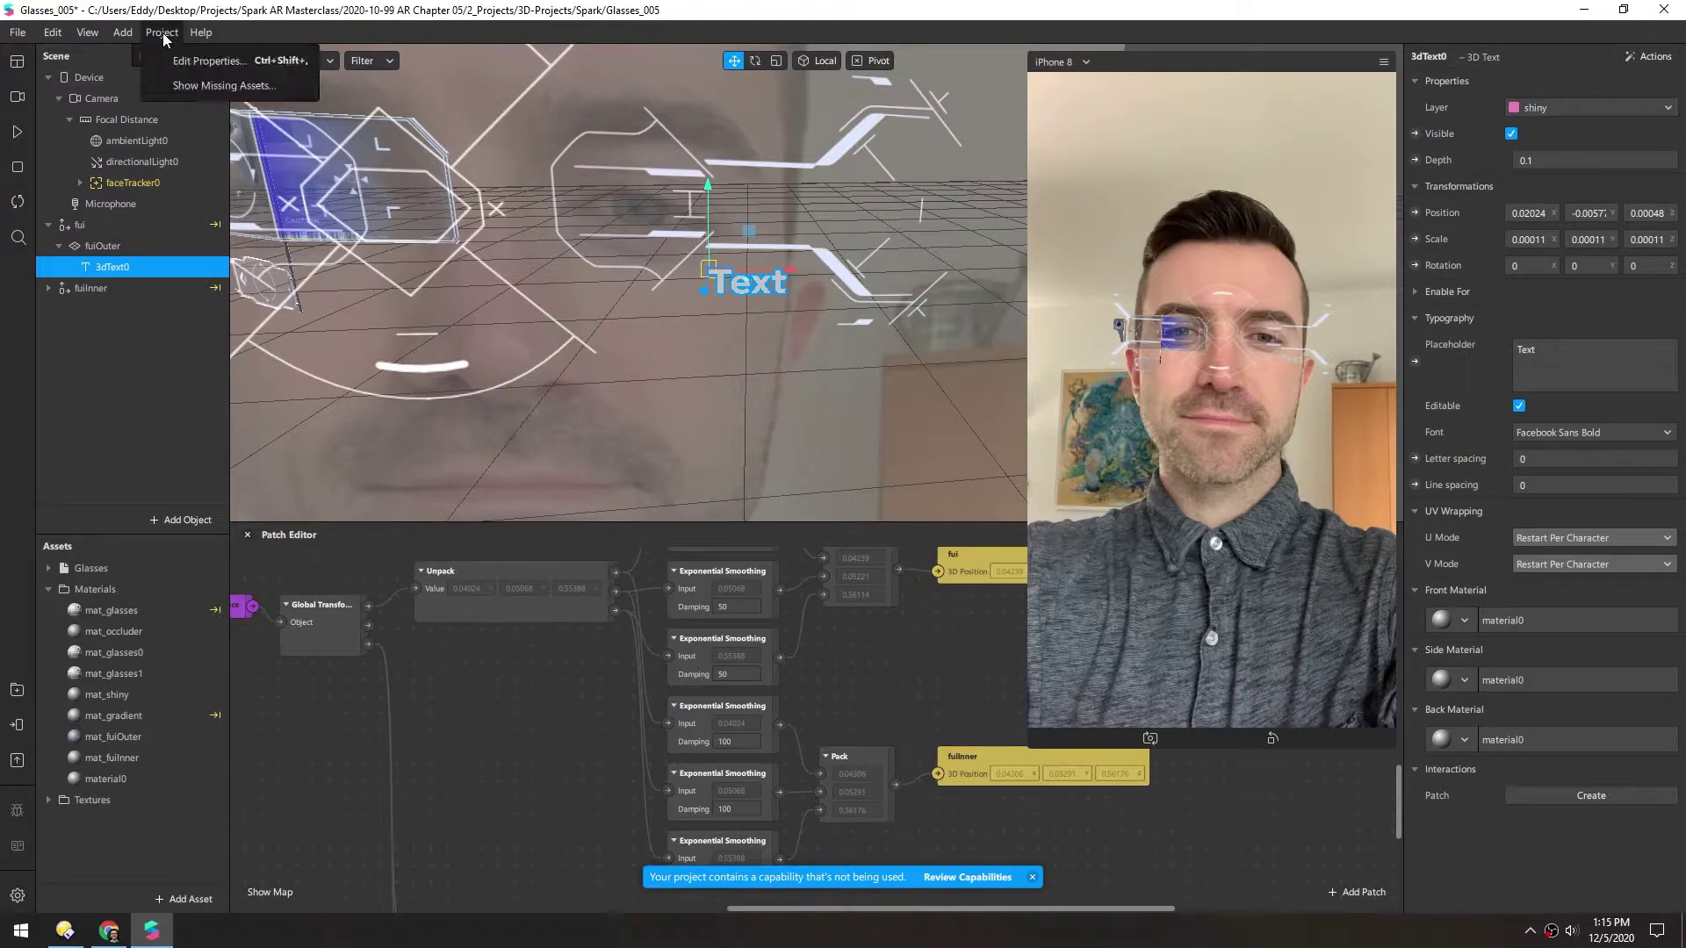
click(171, 61)
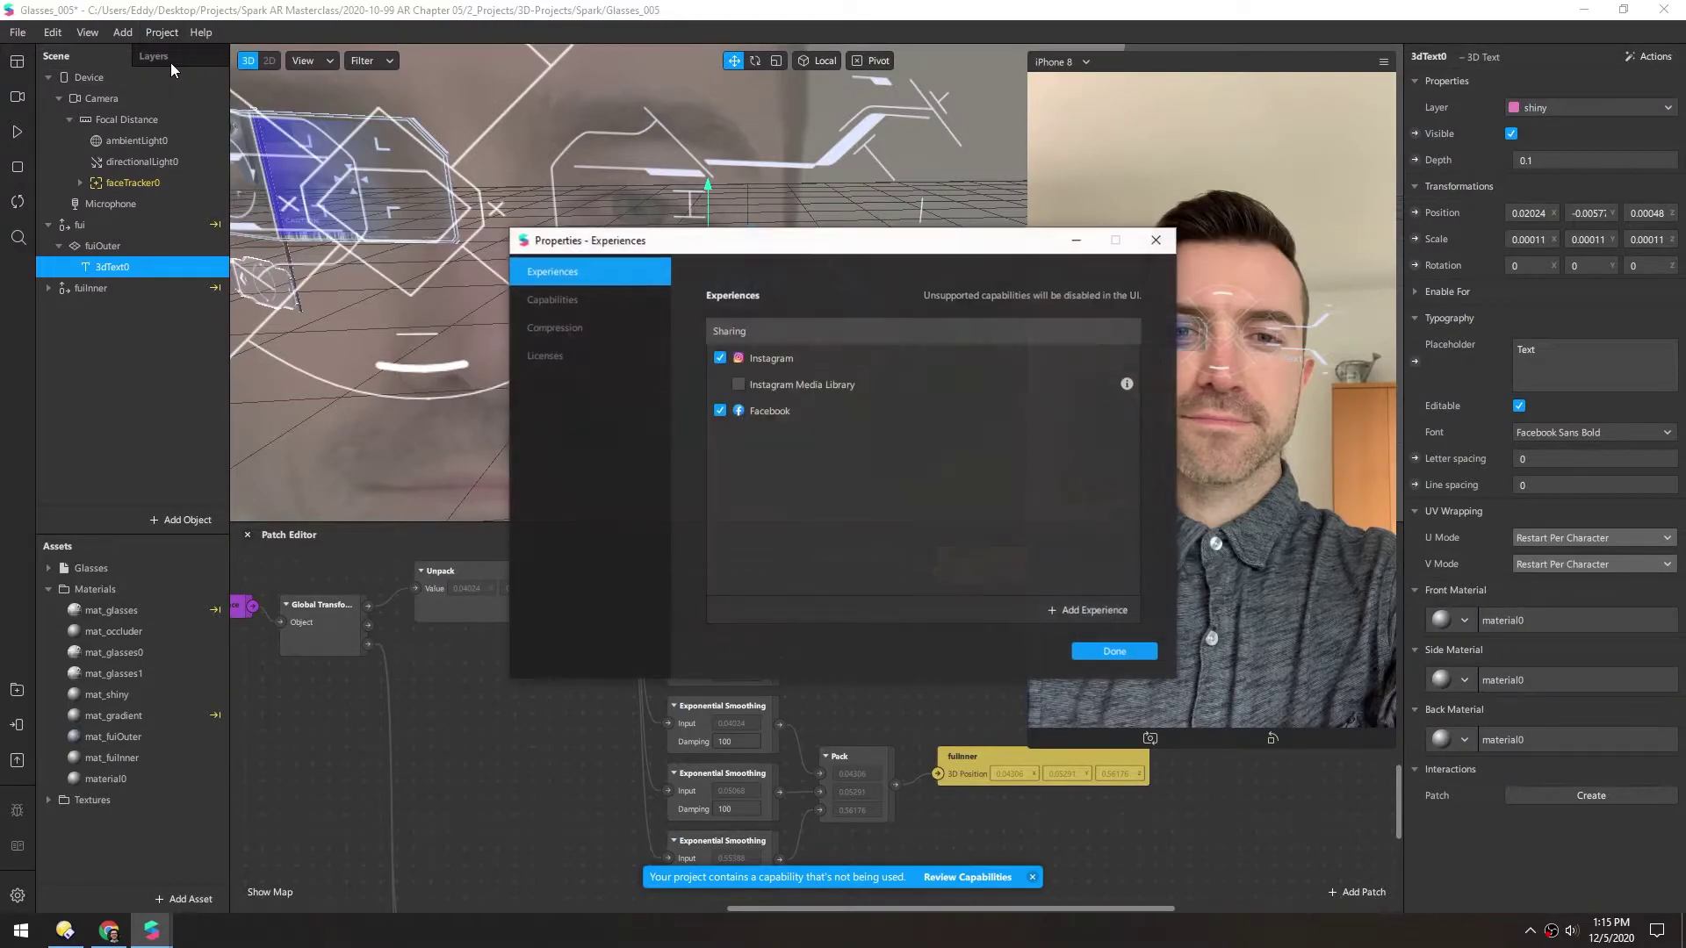
click(535, 302)
drag(694, 249, 632, 186)
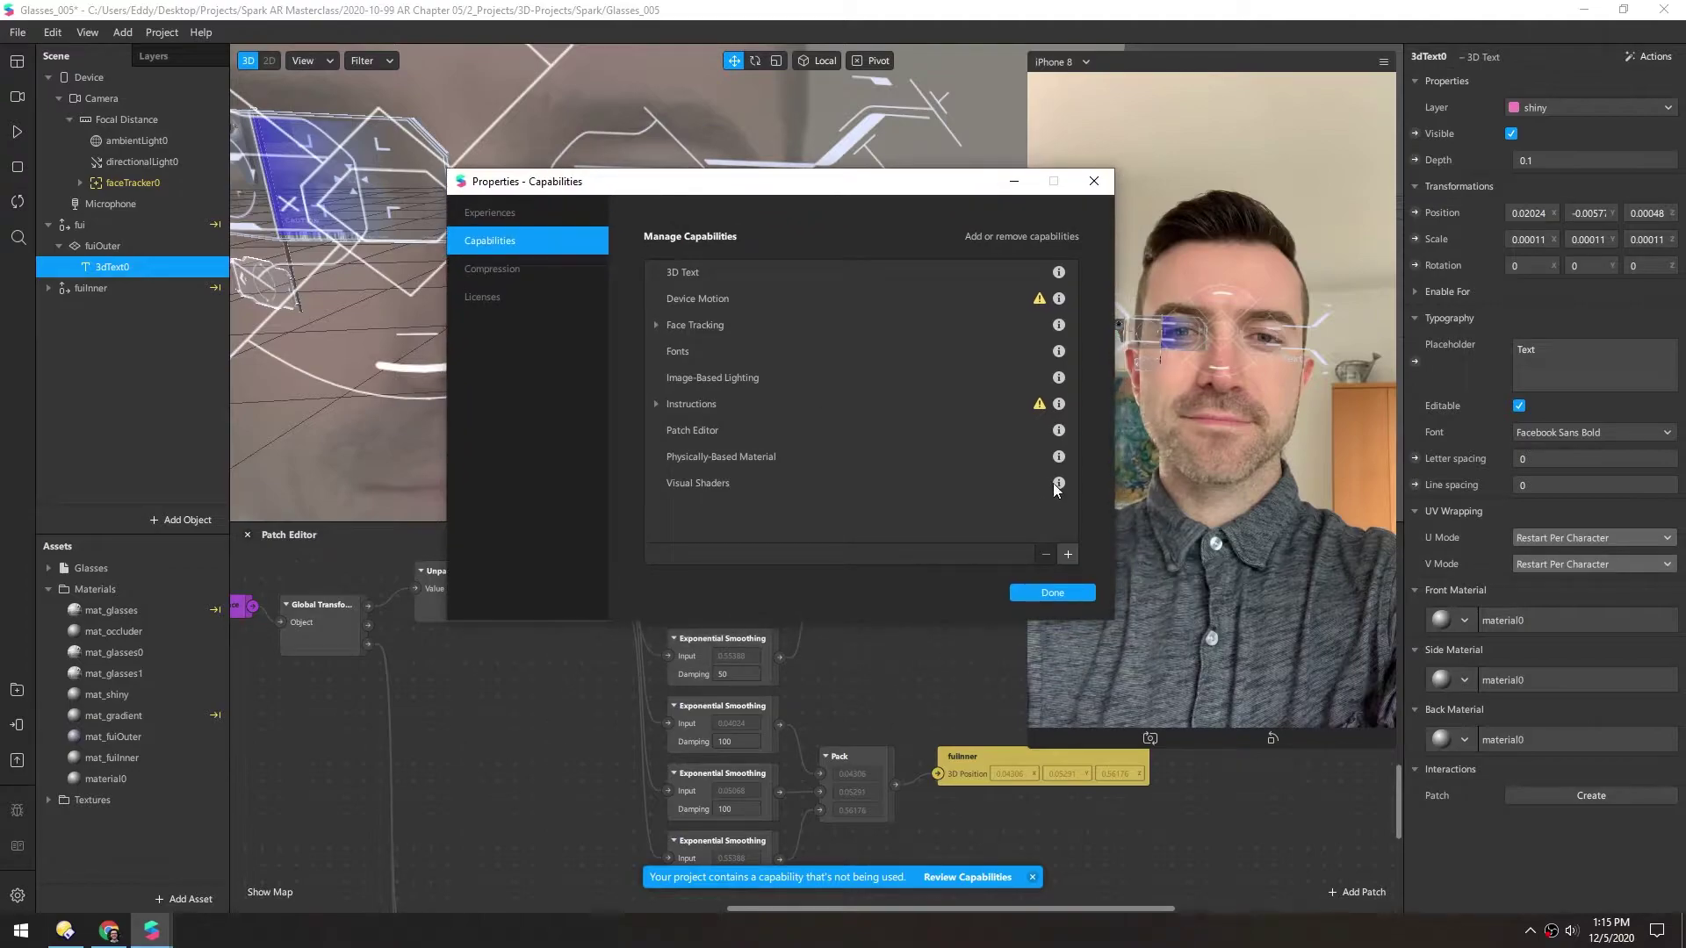
click(1068, 554)
text(touch)
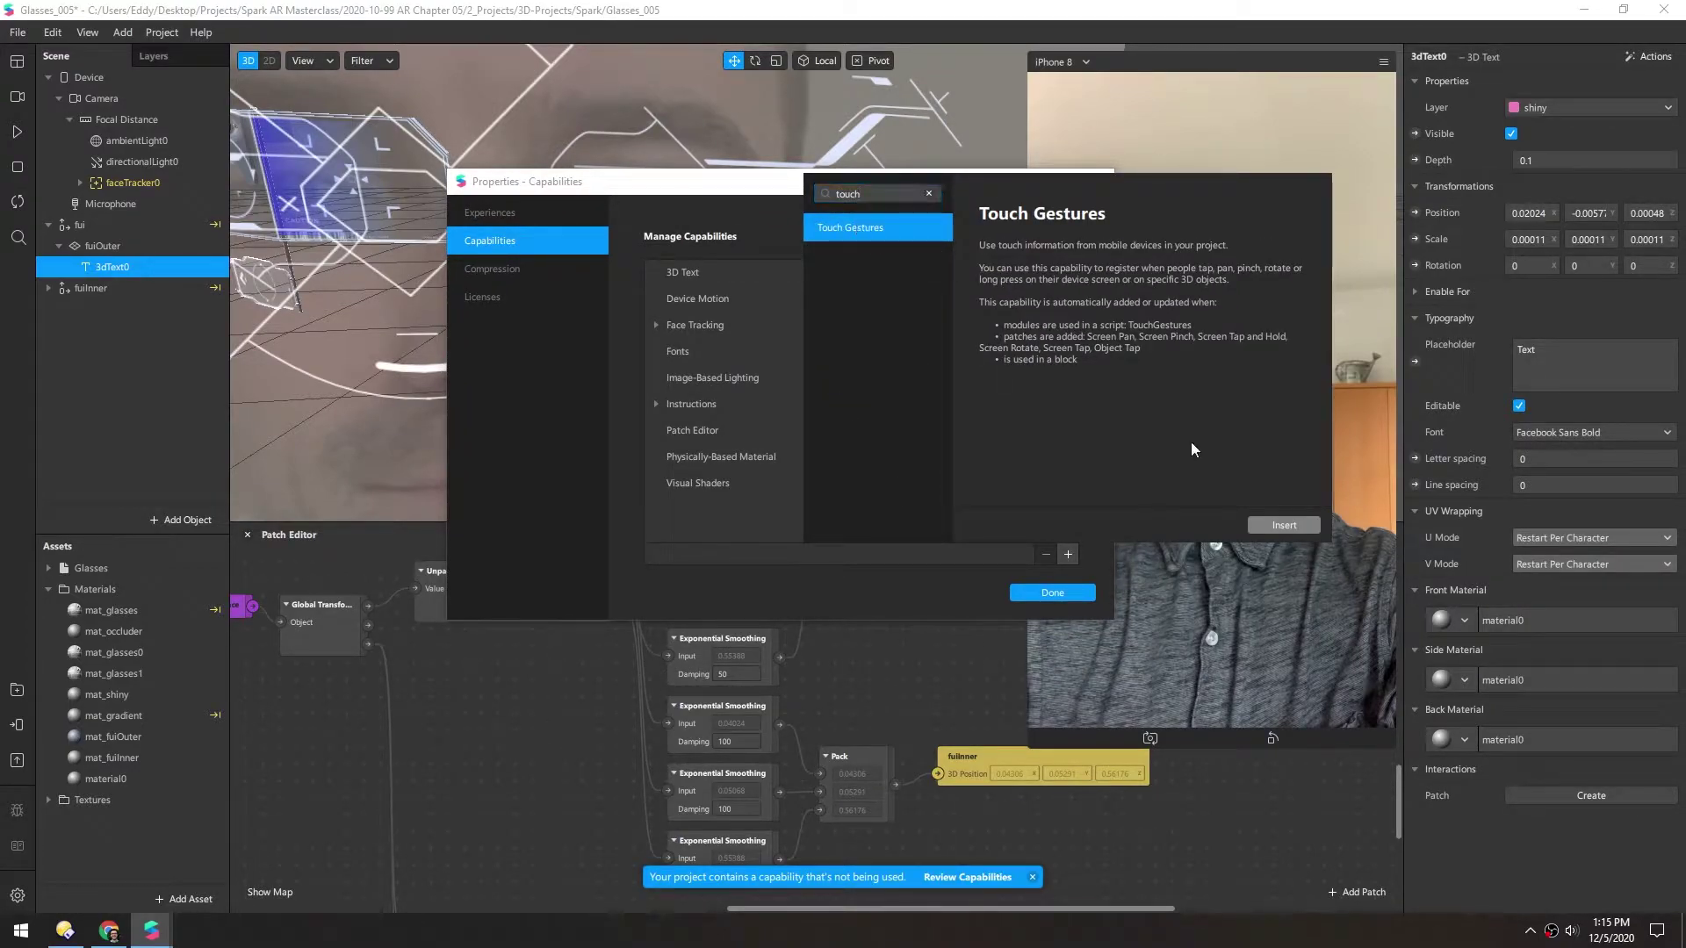
click(1273, 525)
- Add the Native UI Control capability to the project and close the properties
click(1067, 554)
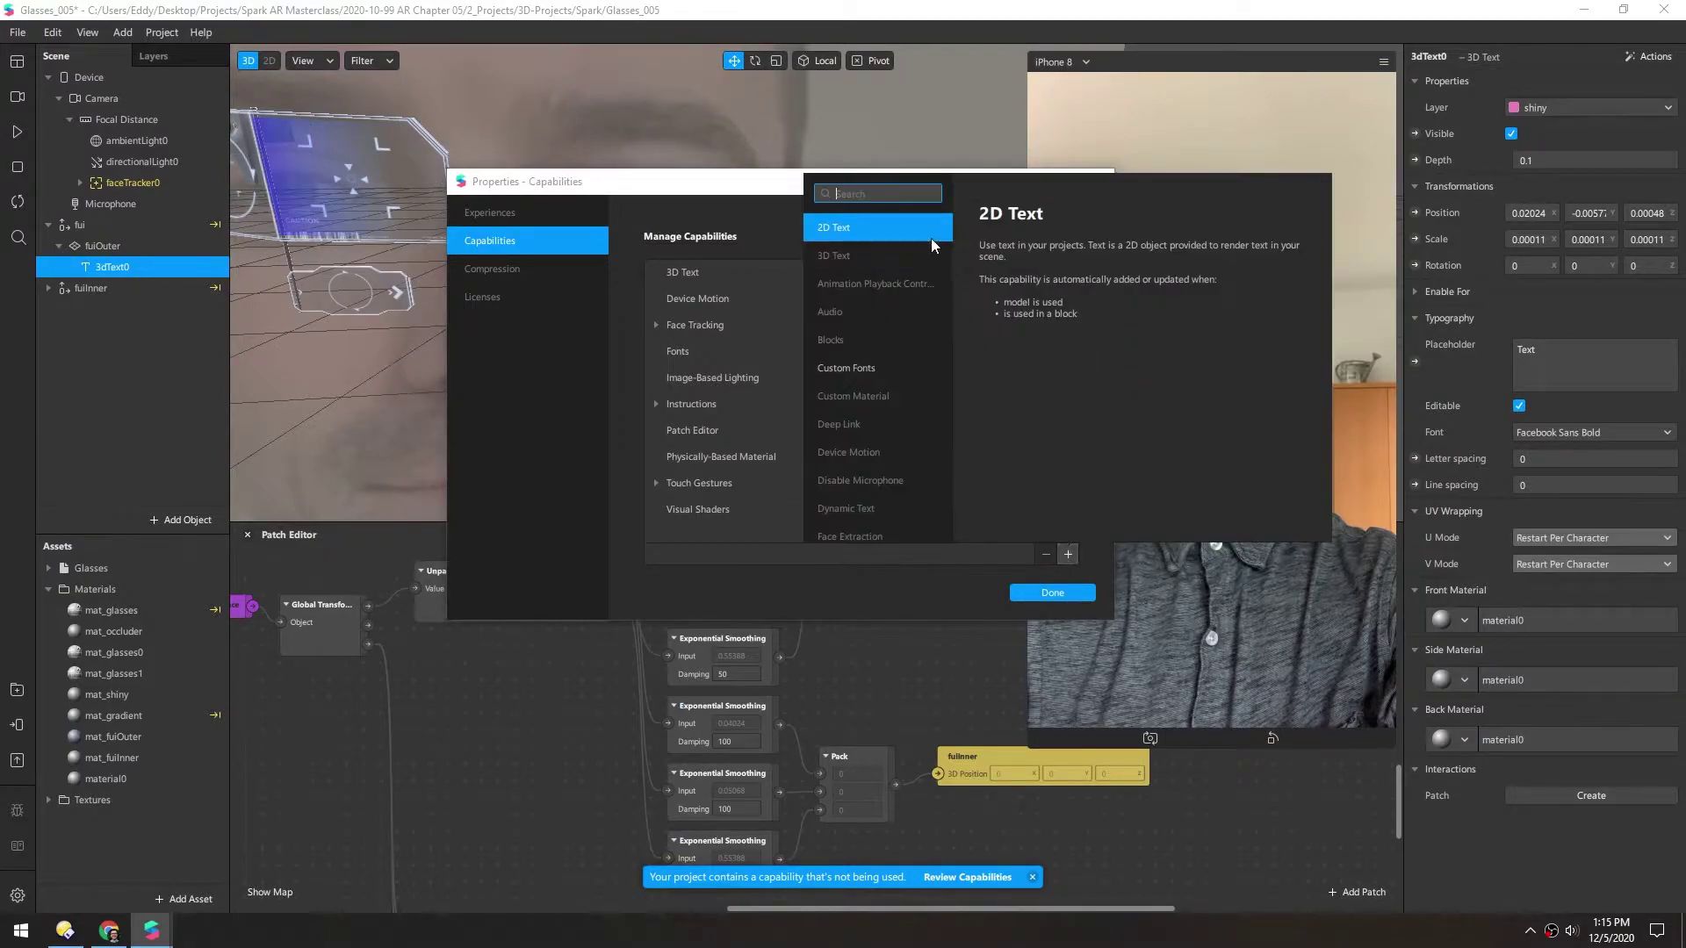
text(native)
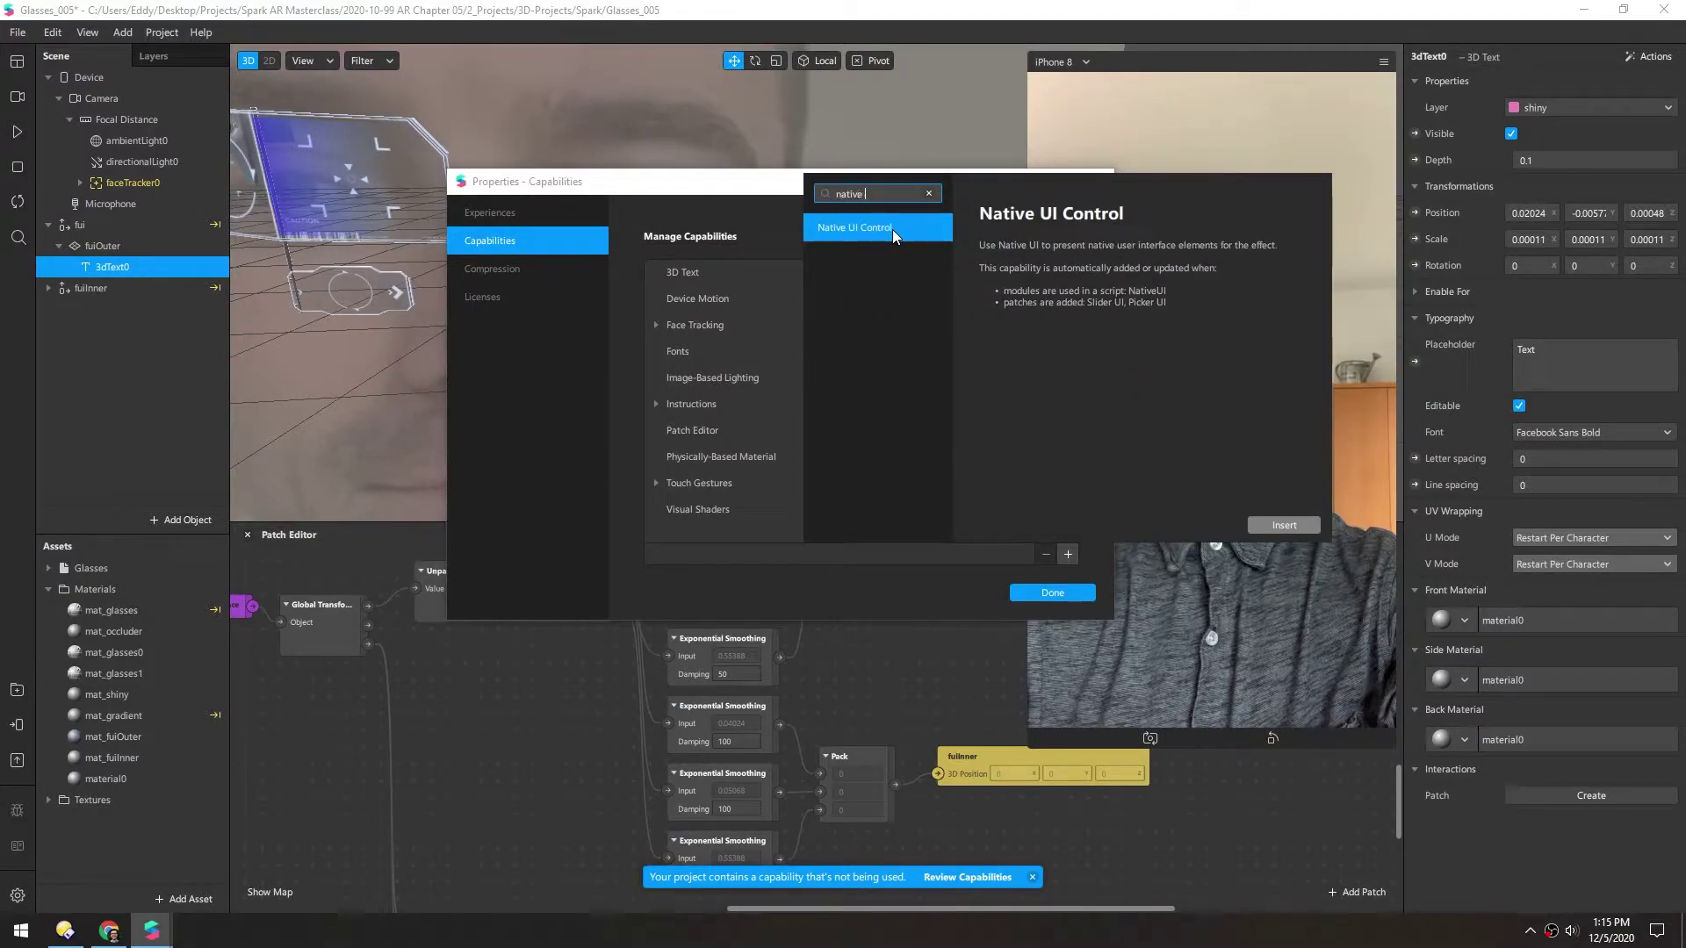
click(1284, 525)
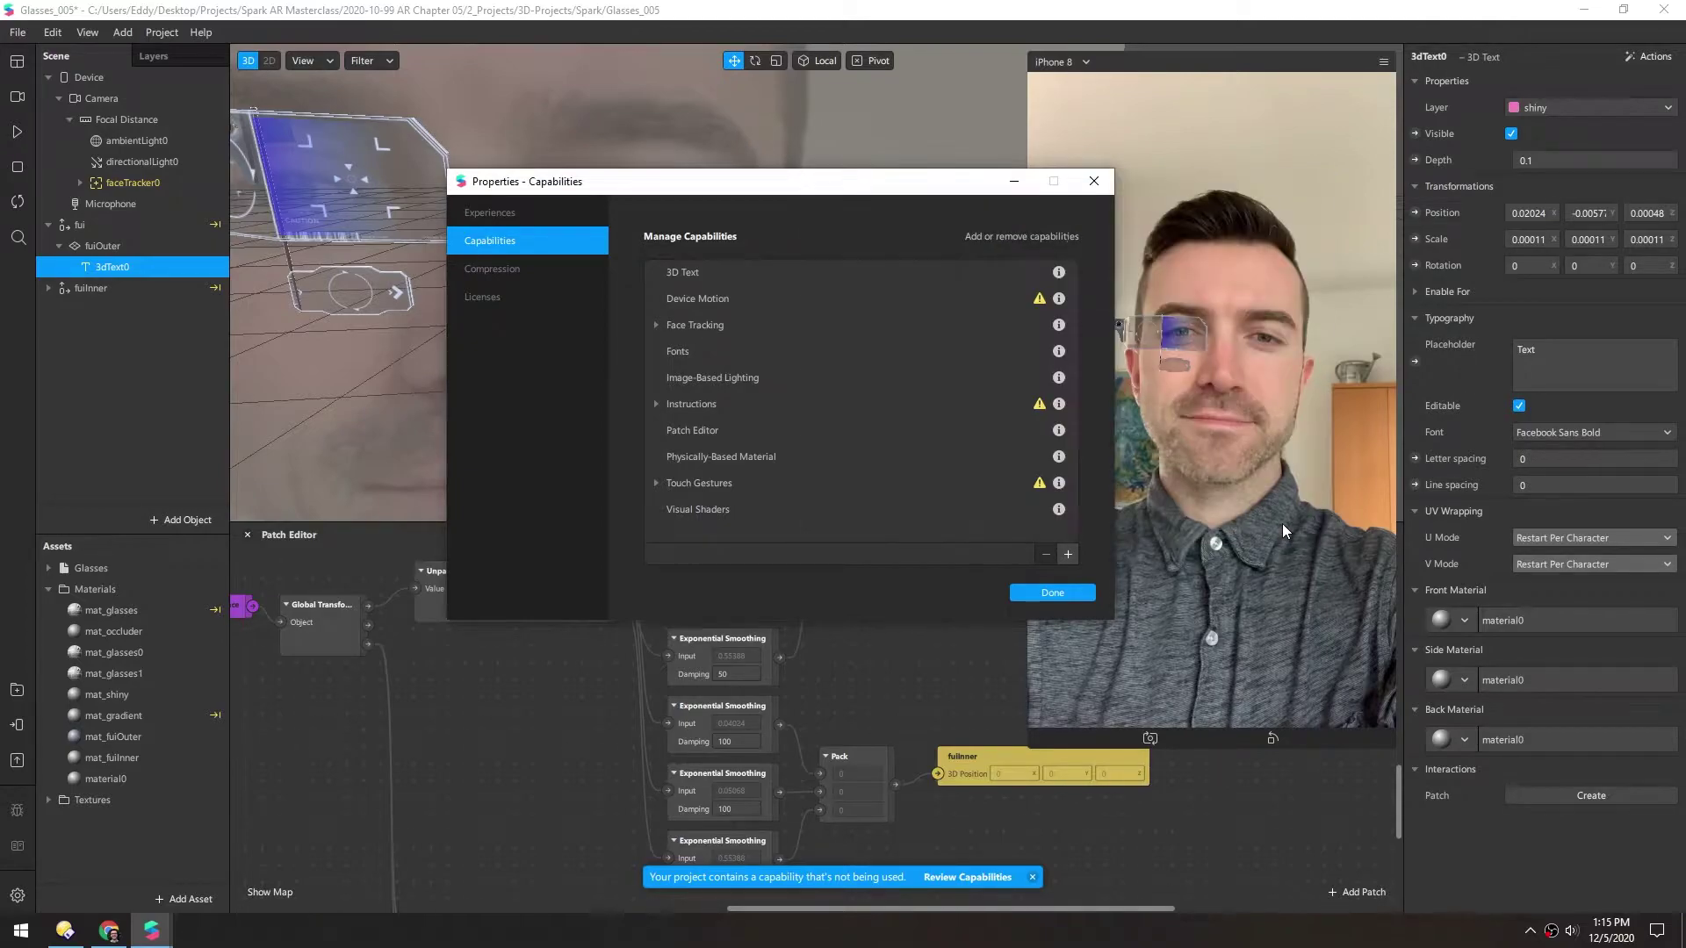
click(1052, 593)
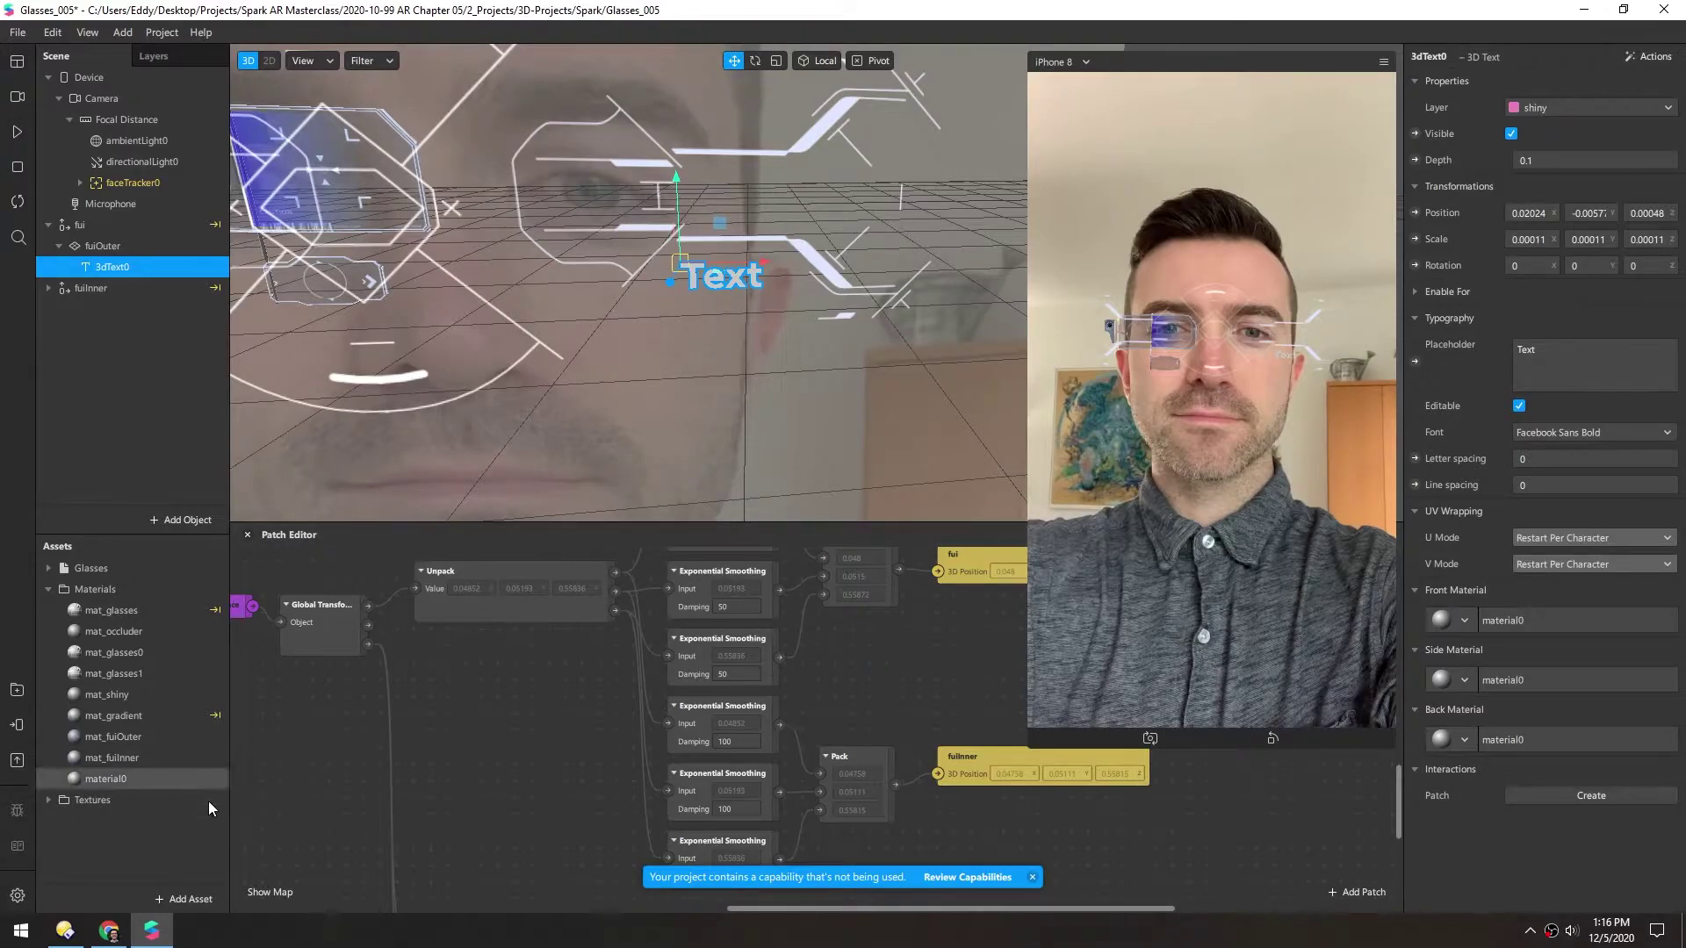
- Switch to Chrome and copy the whole sample script from the Script setup section of the Adding Editable Text article
click(110, 933)
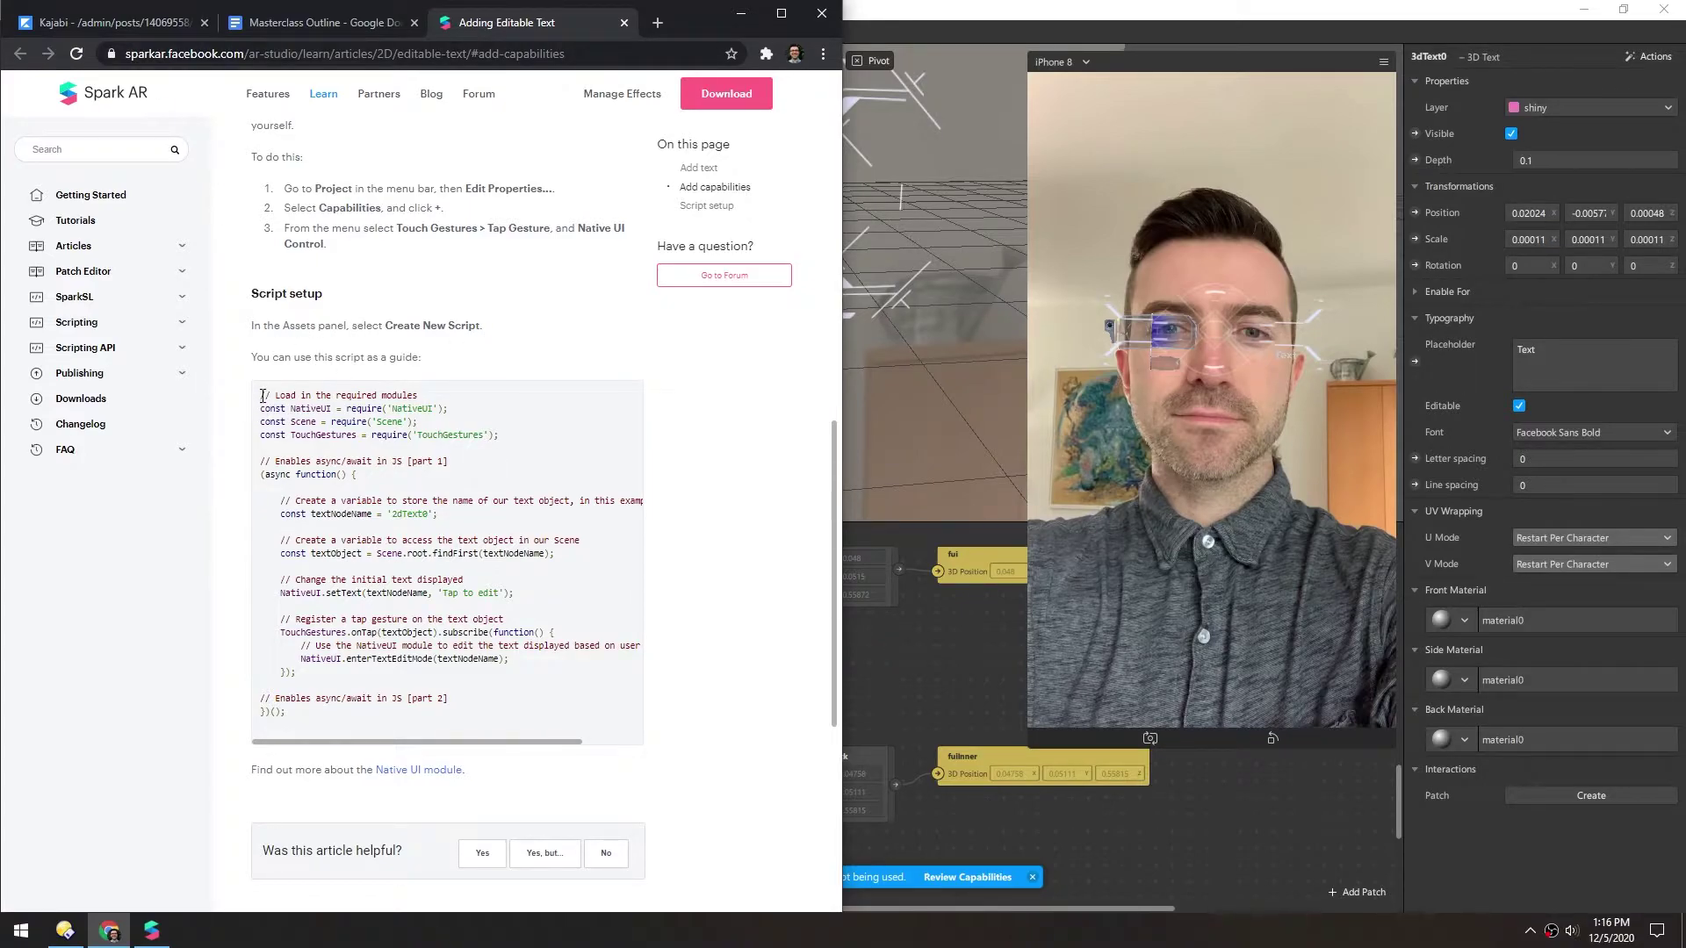
drag(262, 394, 332, 722)
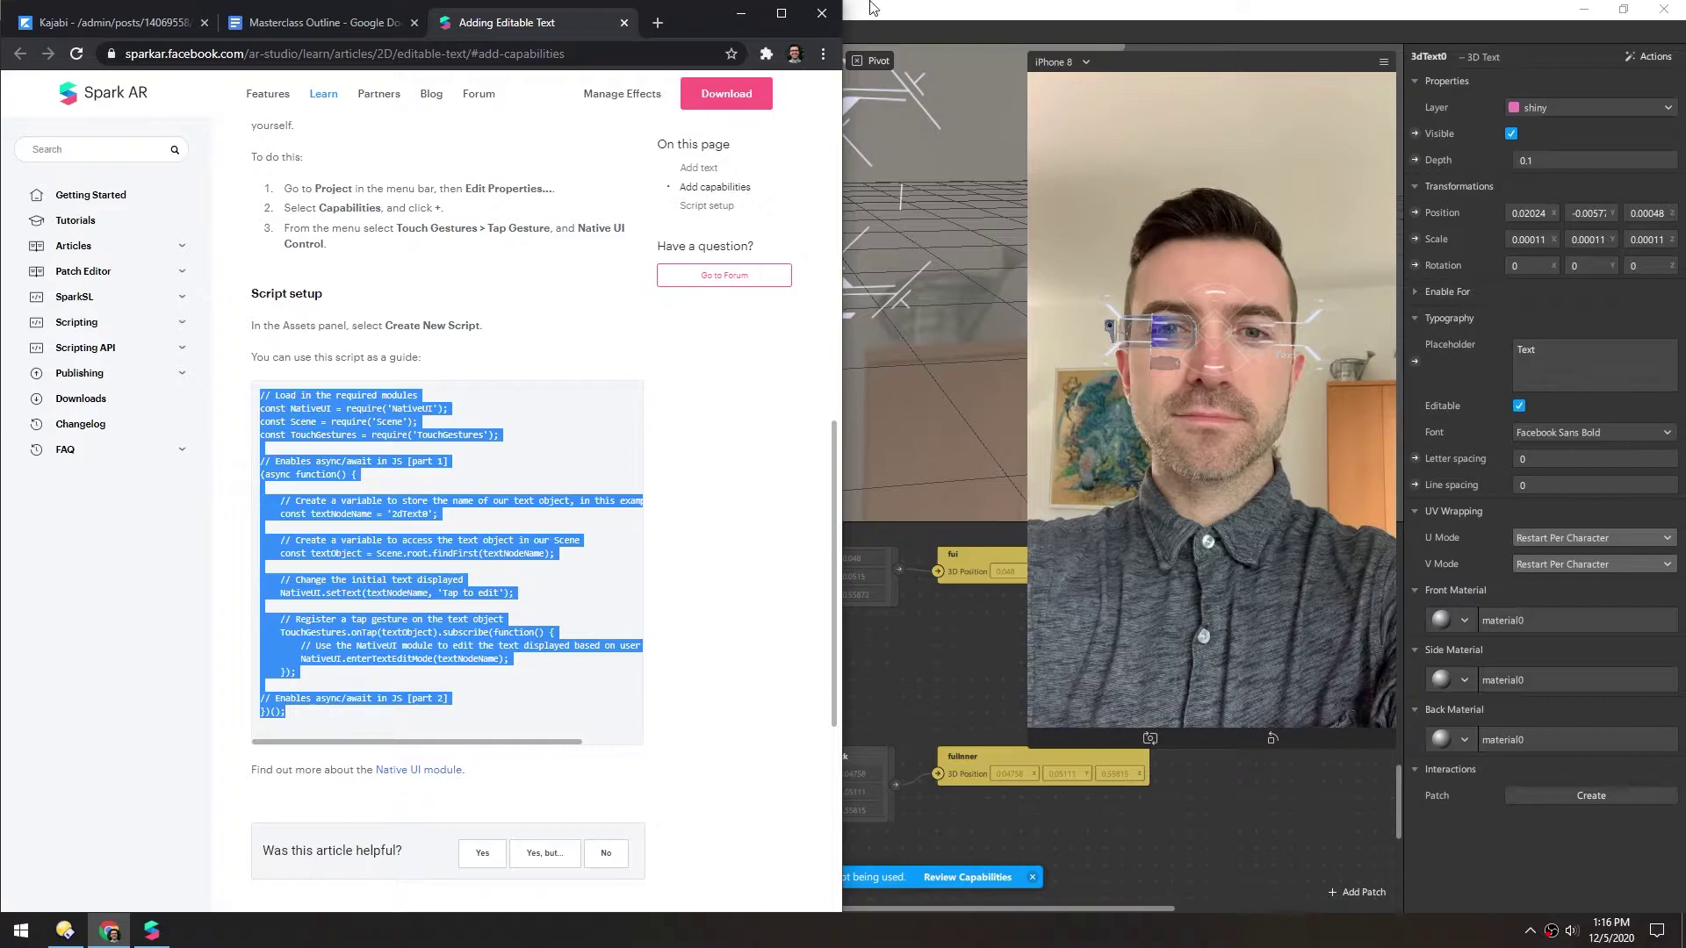
- Return to Spark AR Studio and create a new script asset
click(949, 24)
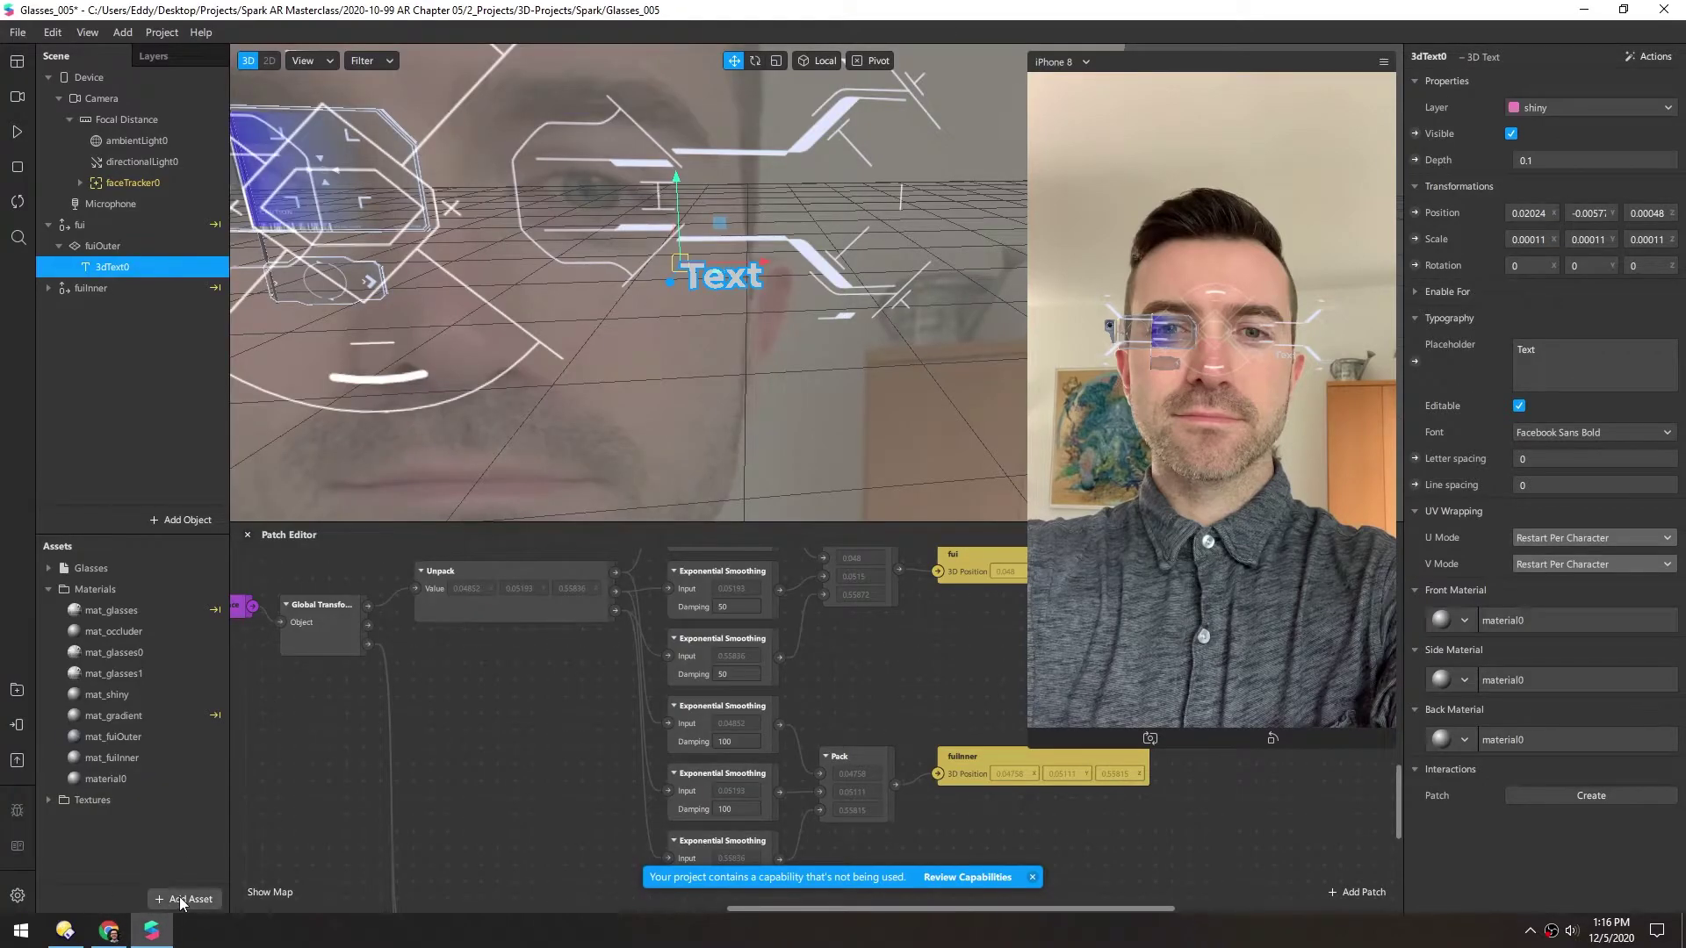
click(182, 900)
click(225, 761)
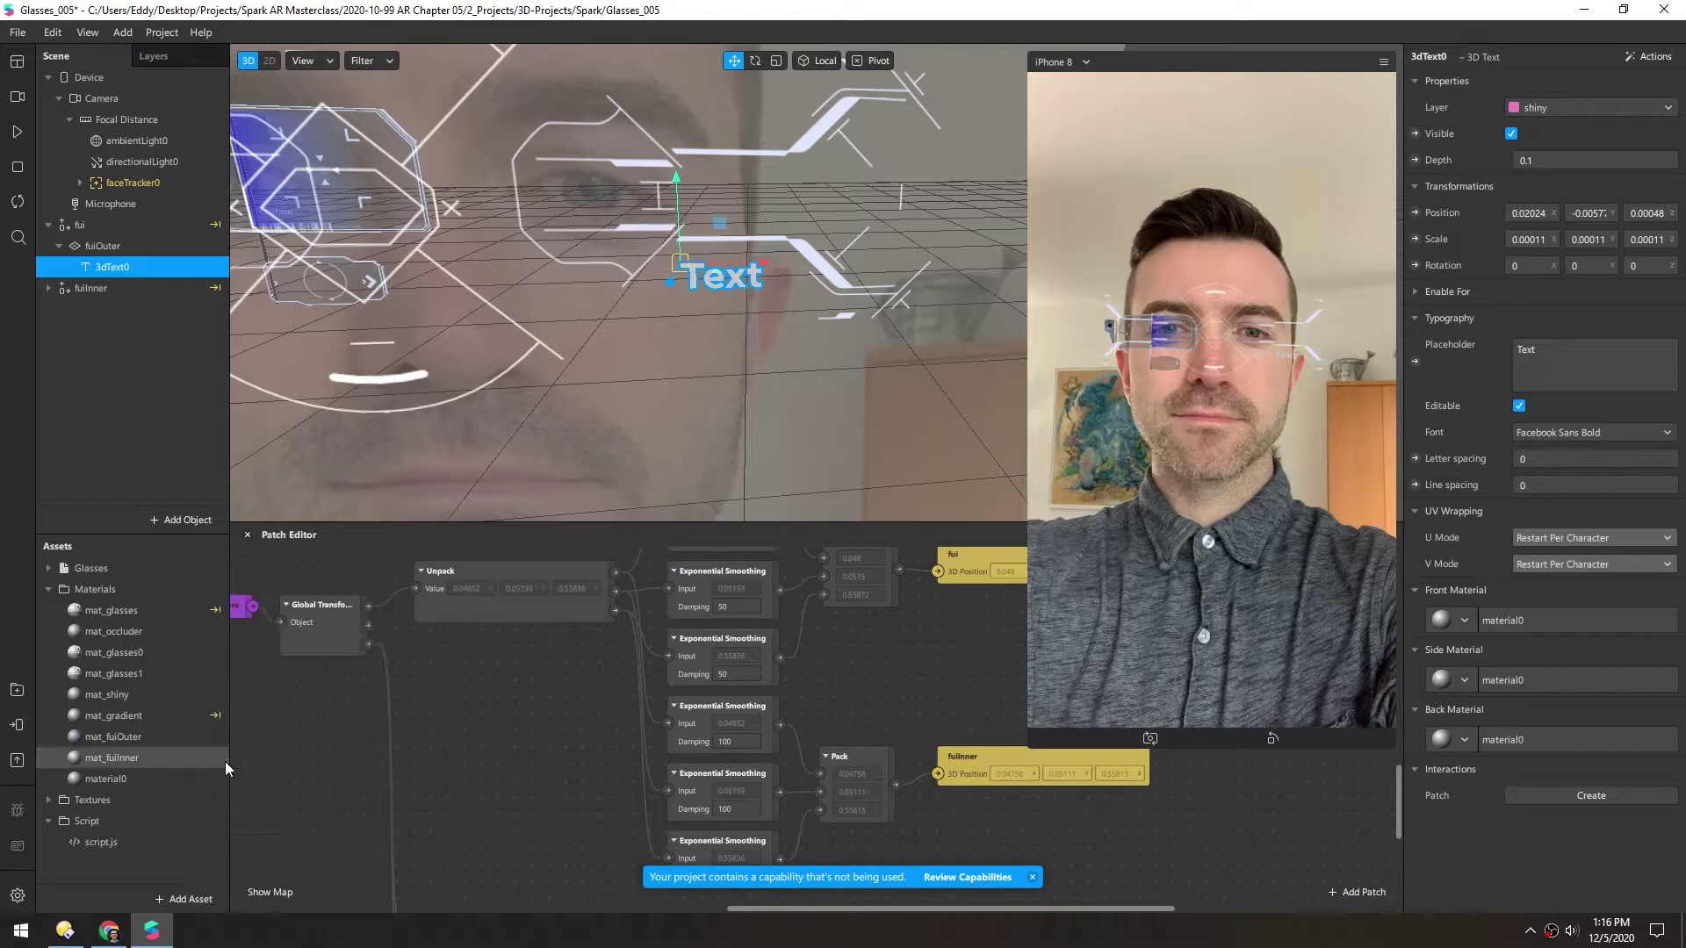
key(Return)
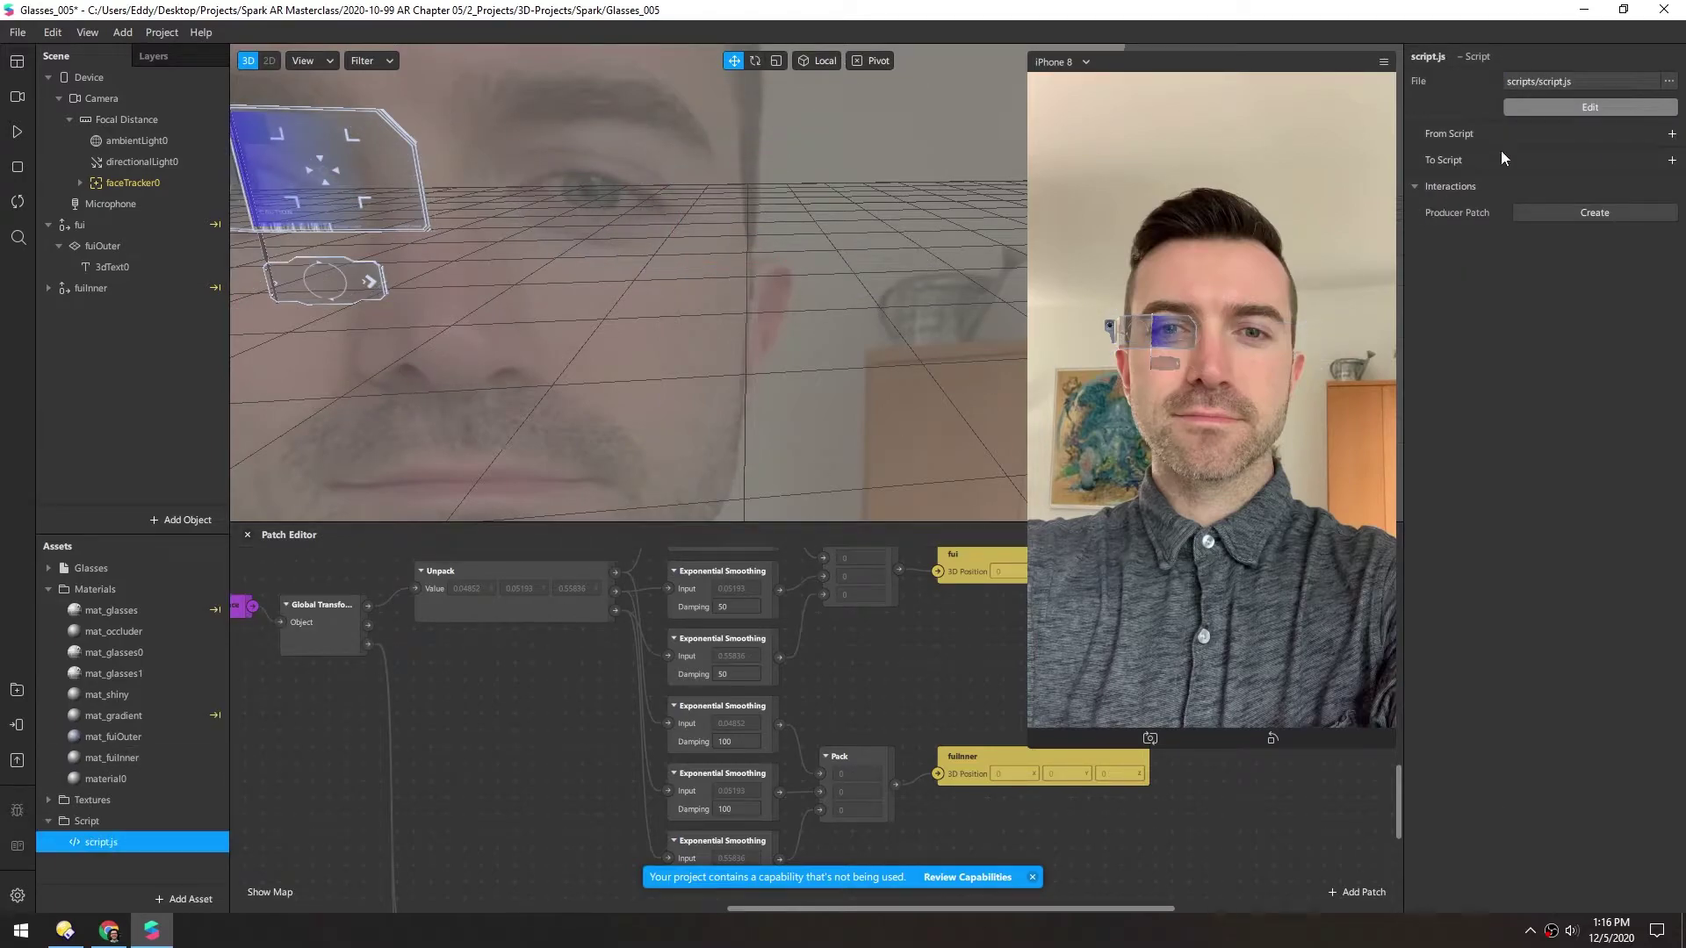
- Open script.js in the code editor and replace its entire contents with the copied editable-text sample code
click(1590, 106)
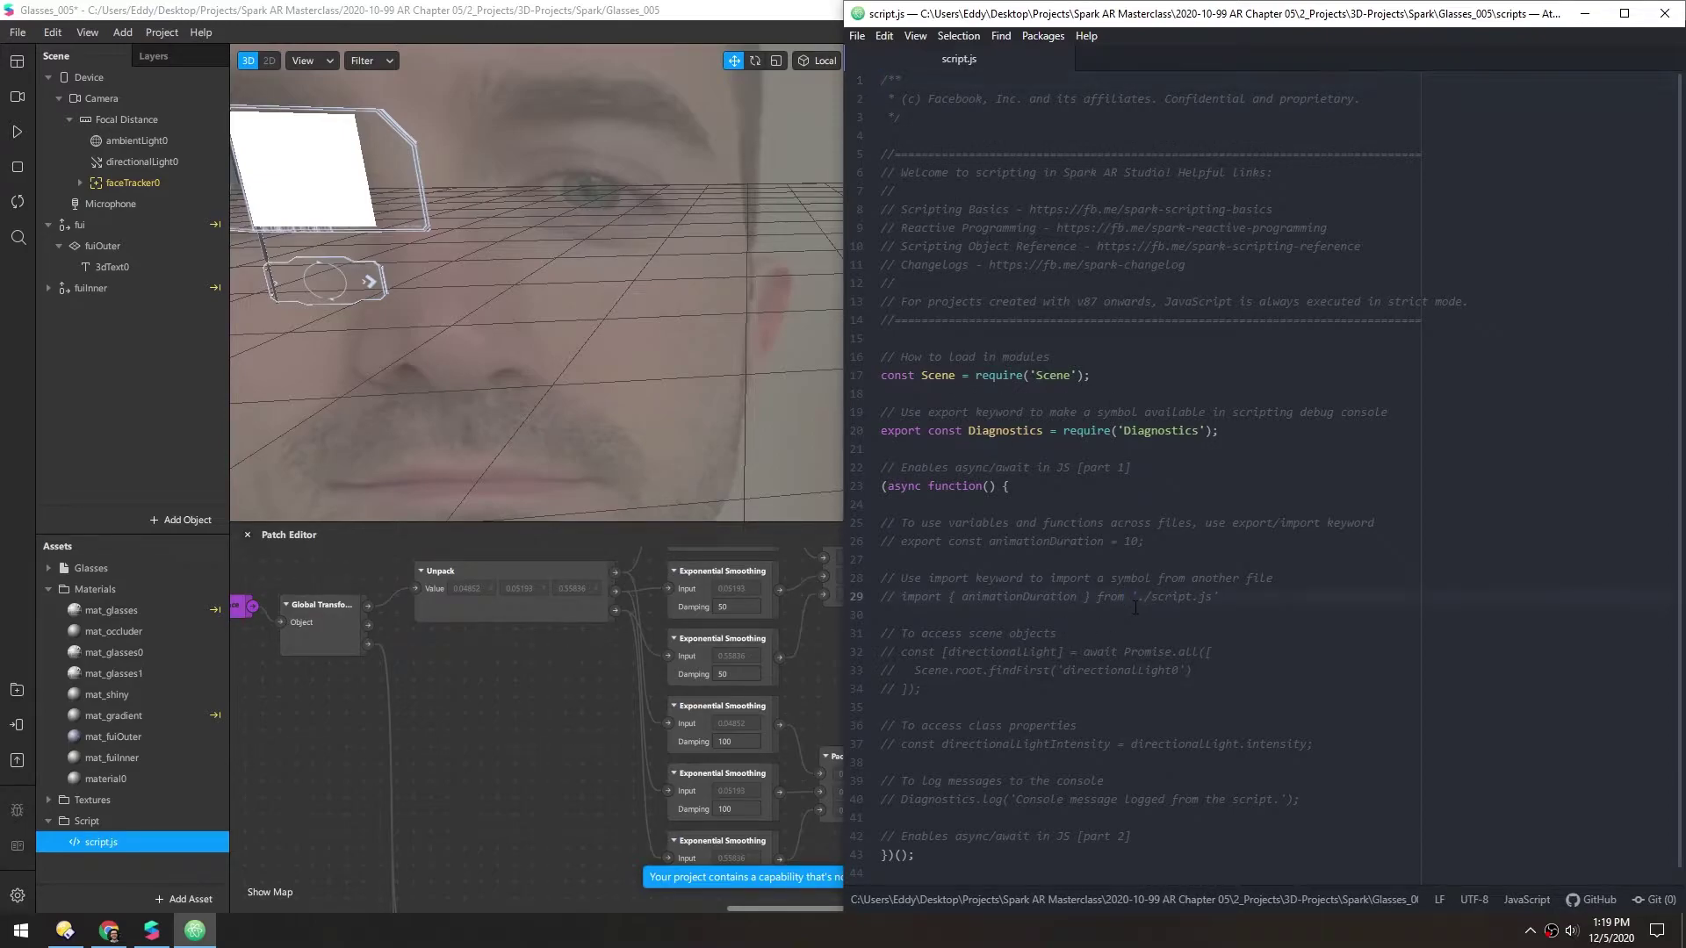
key(ctrl+a)
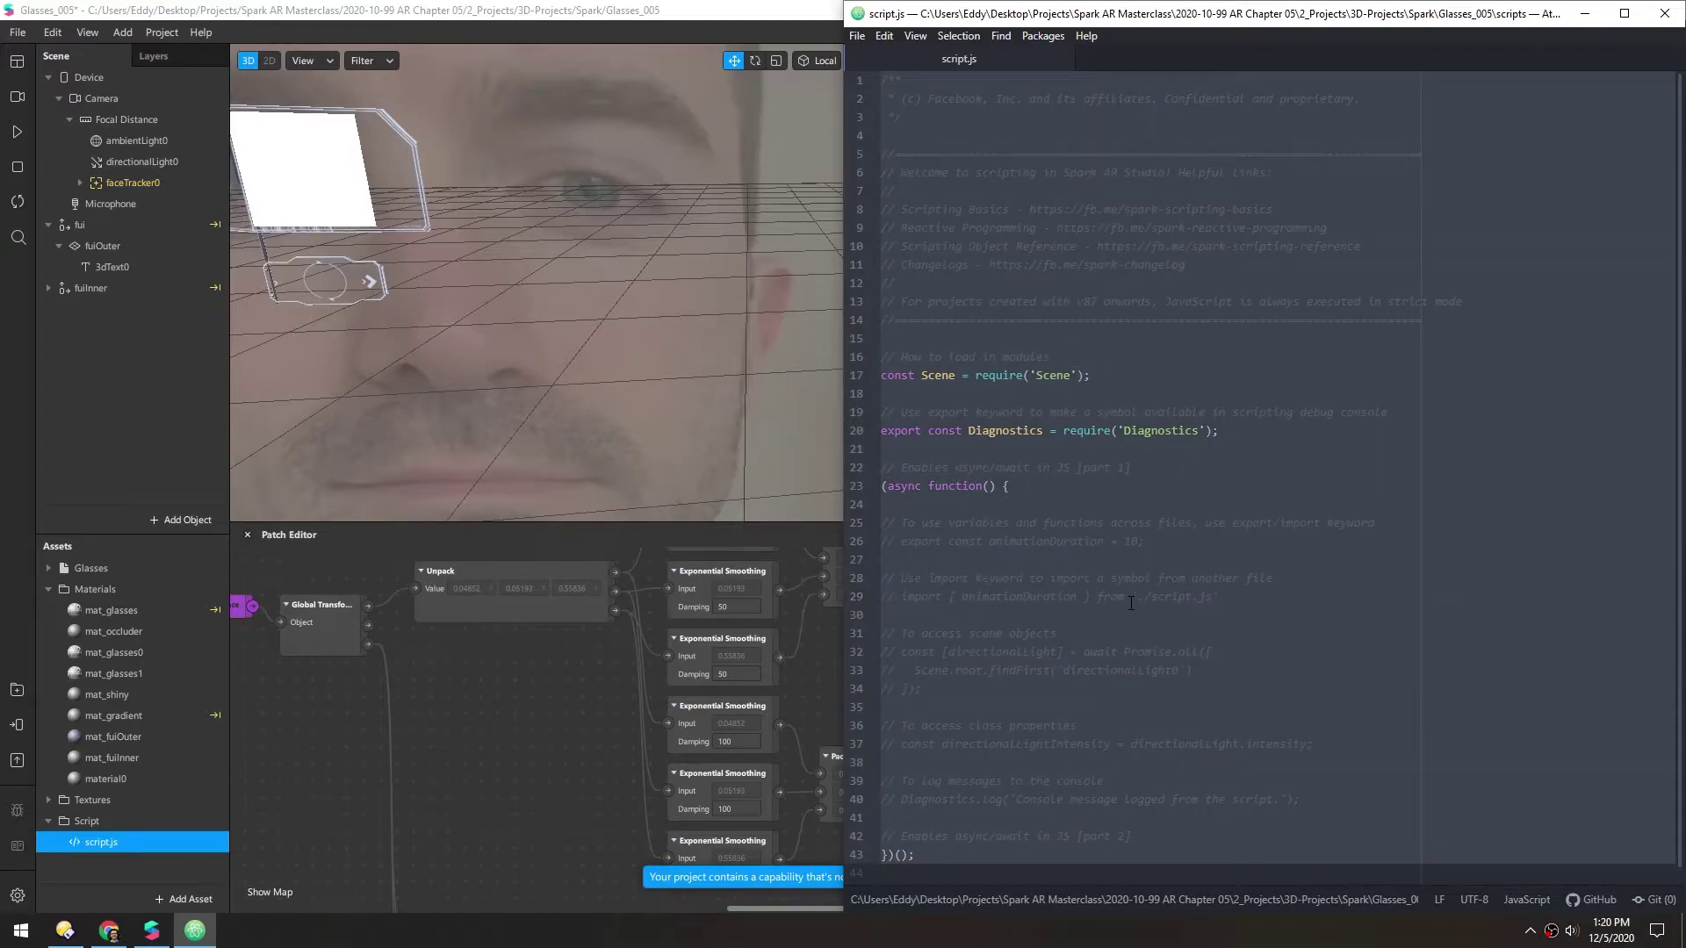
text(// Load in the required modules const NativeUI = require('NativeUI'); const Scene = require('Scene'); const TouchGestures = require('TouchGestures');  // Enables async/await in JS [part 1] (async function() {      // Create a variable to store the name of our text object, in this example '2dText0'     const textNodeName = '2dText0';      // Create a variable to access the text object in our Scene     const textObject = Scene.root.findFirst(textNodeName);      // Change the initial text displayed     NativeUI.setText(textNodeName, 'Tap to edit');      // Register a tap gesture on the text object     TouchGestures.onTap(textObject).subscribe(function() {         // Use the NativeUI module to edit the text displayed based on user input         NativeUI.enterTextEditMode(textNodeName);     });  // Enables async/await in JS [part 2] })();)
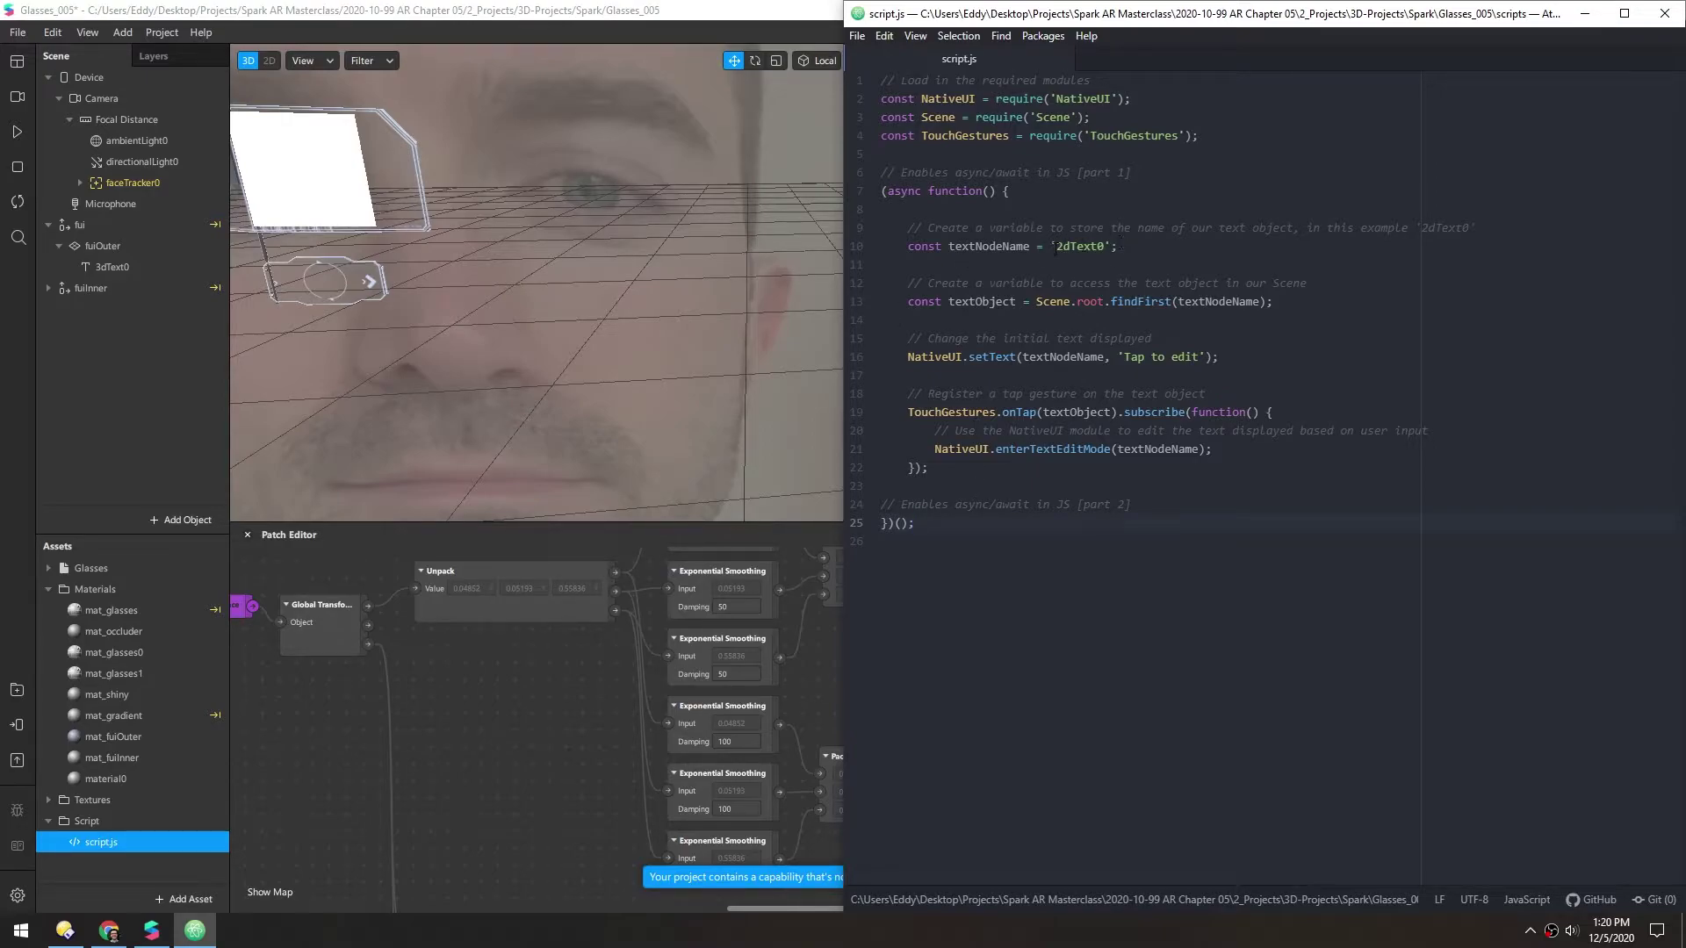
- Set the text node name in script.js to '3dText0', save the script, and return to the Patch Editor in Spark AR Studio
drag(1054, 247, 1112, 248)
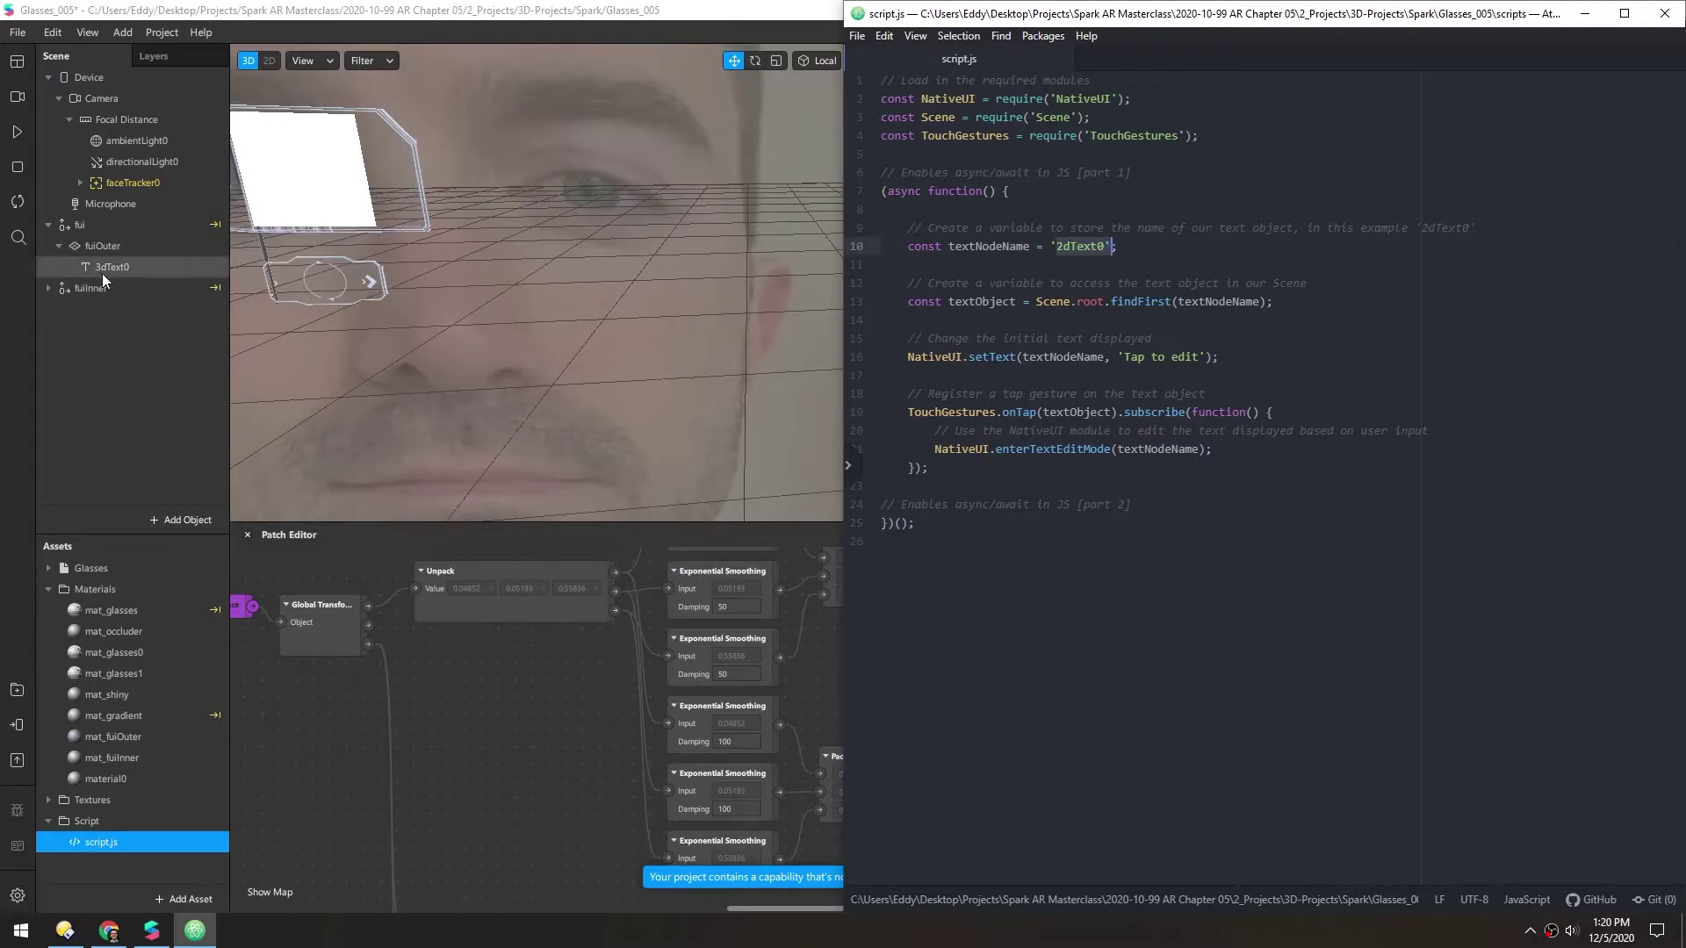
click(1063, 248)
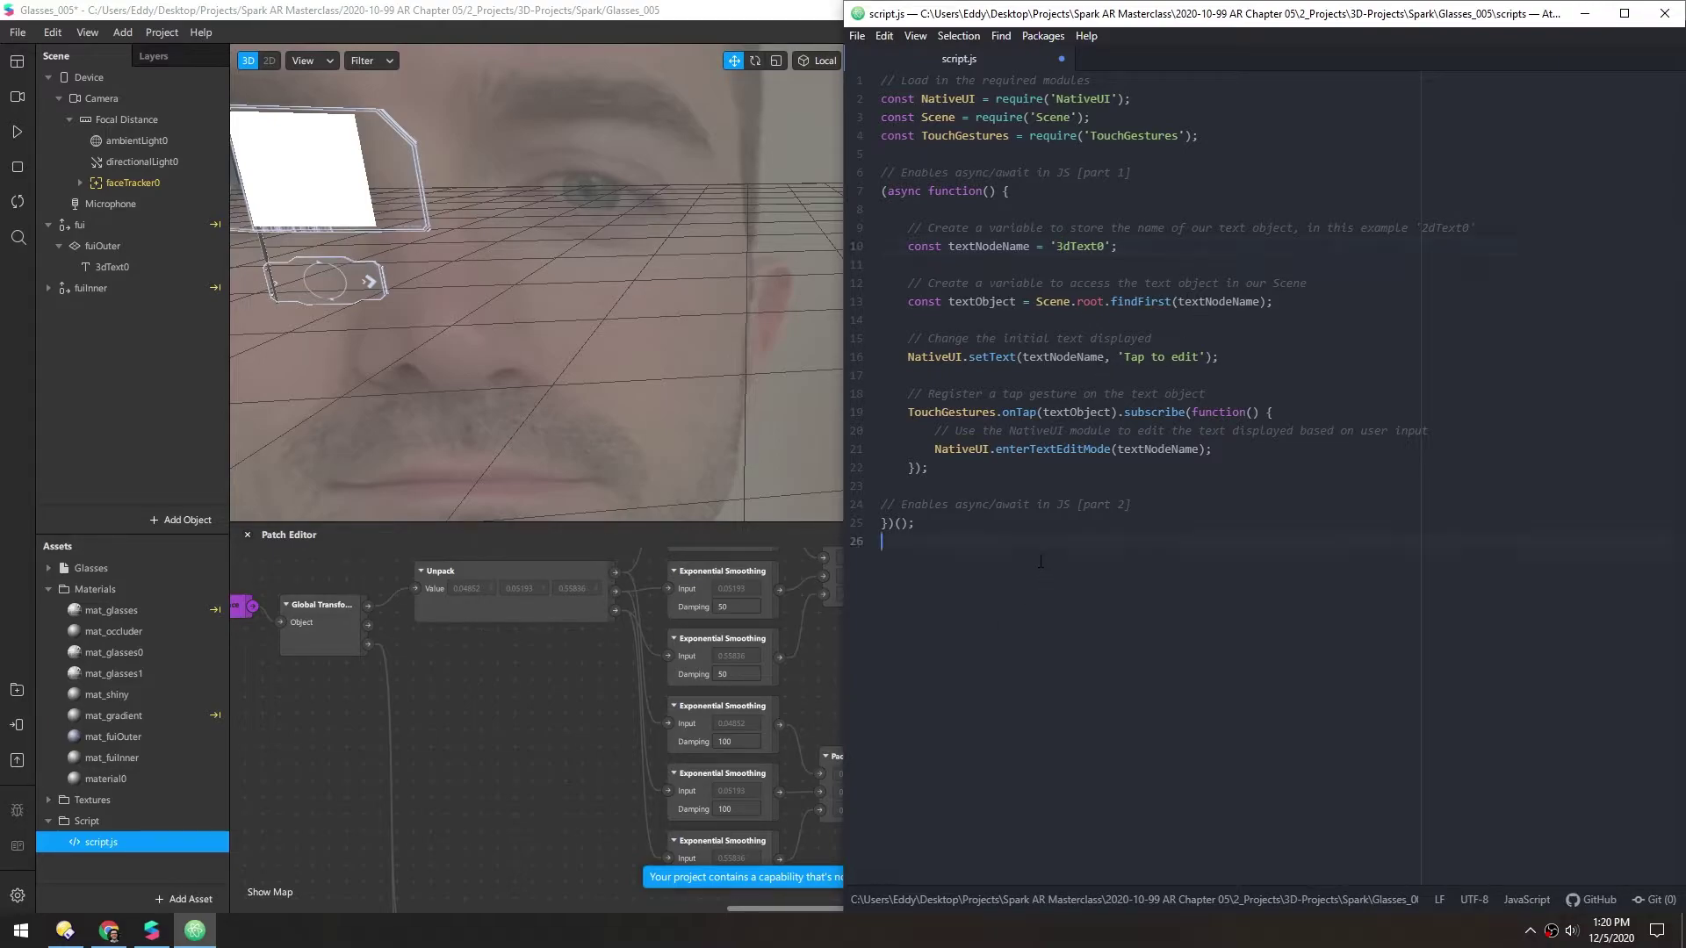
click(140, 357)
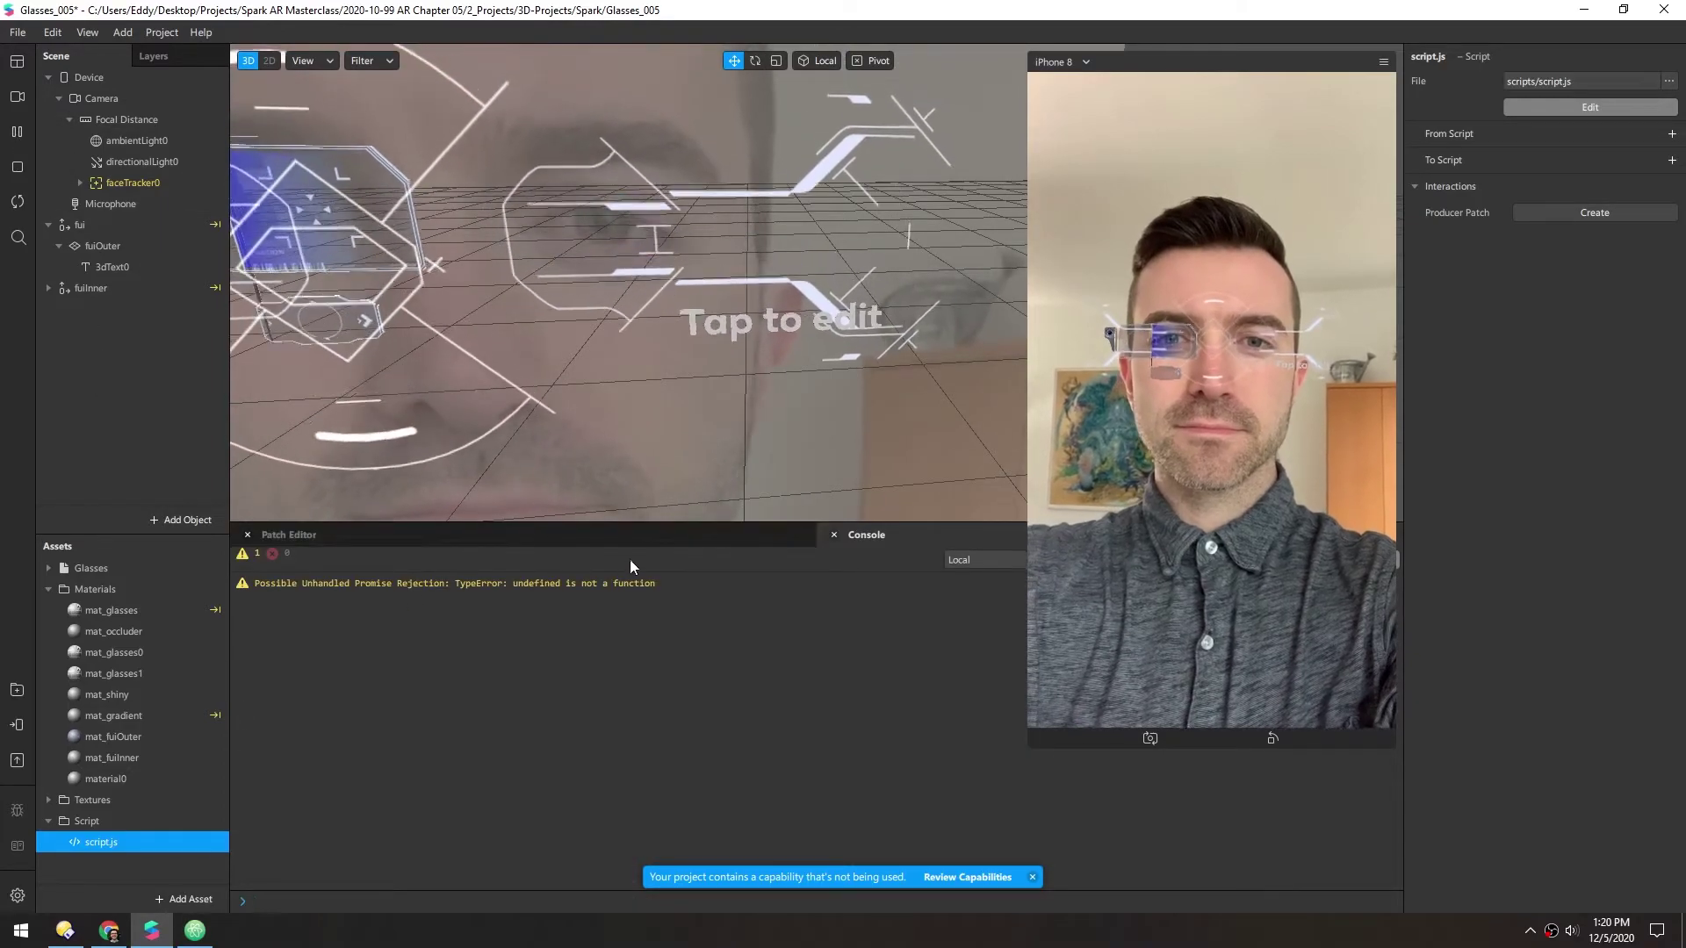
click(494, 535)
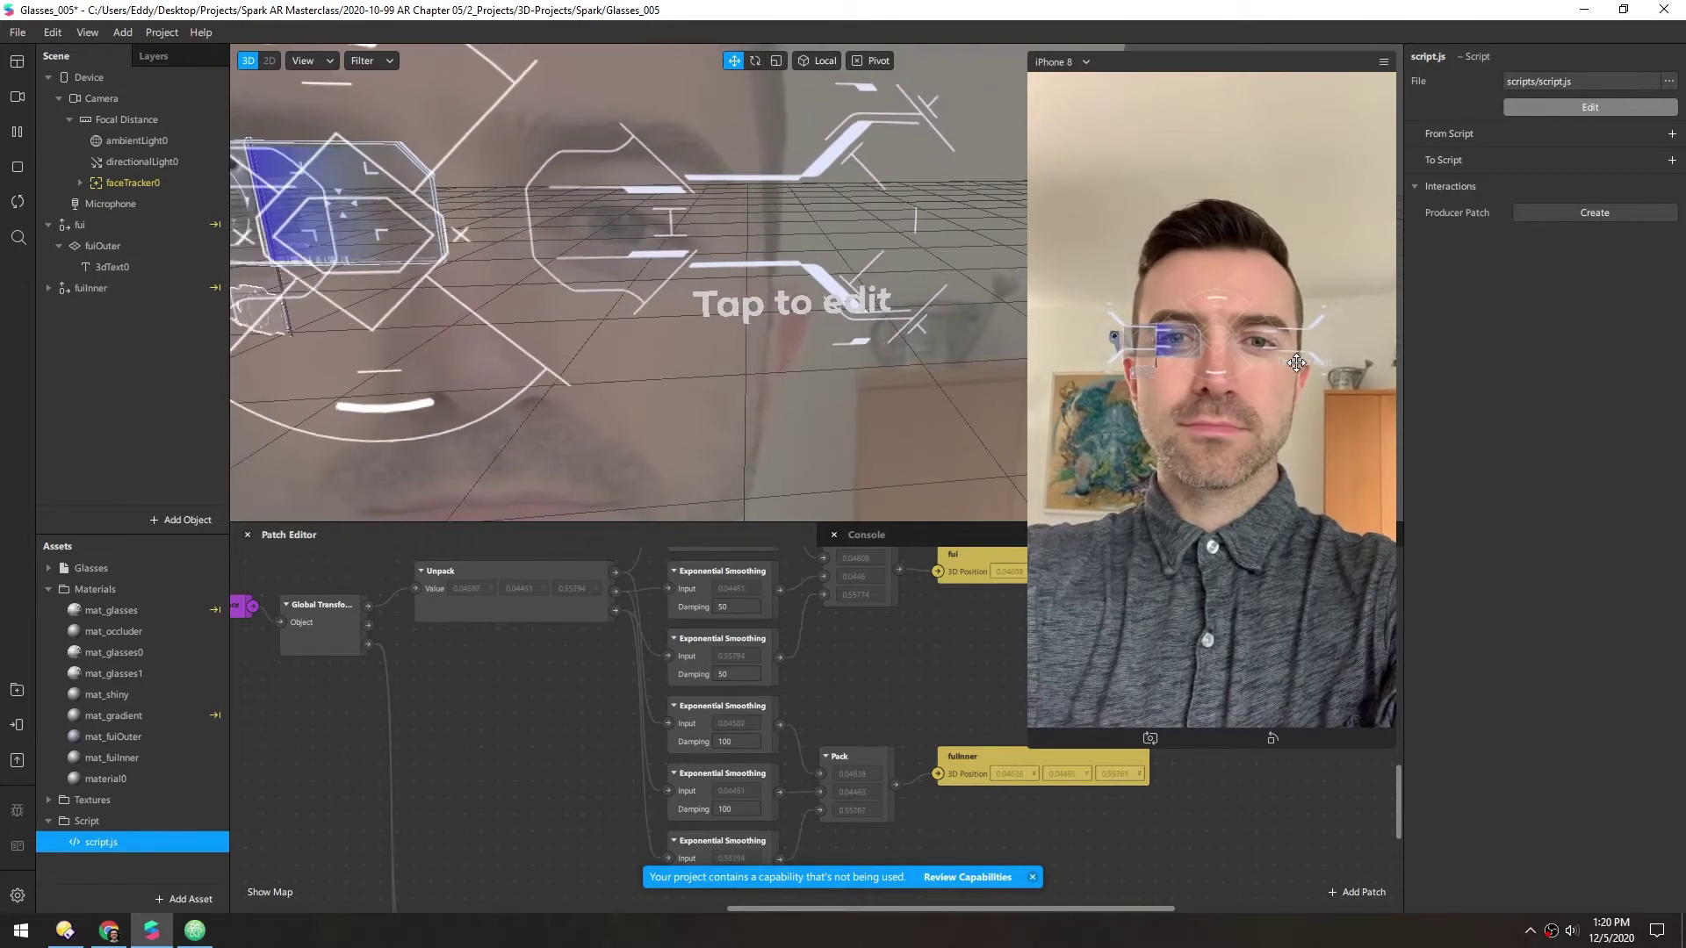
- Check the 'Tap to edit' string in script.js, then set the Spark AR Studio simulator to Simulate Touch
click(1382, 61)
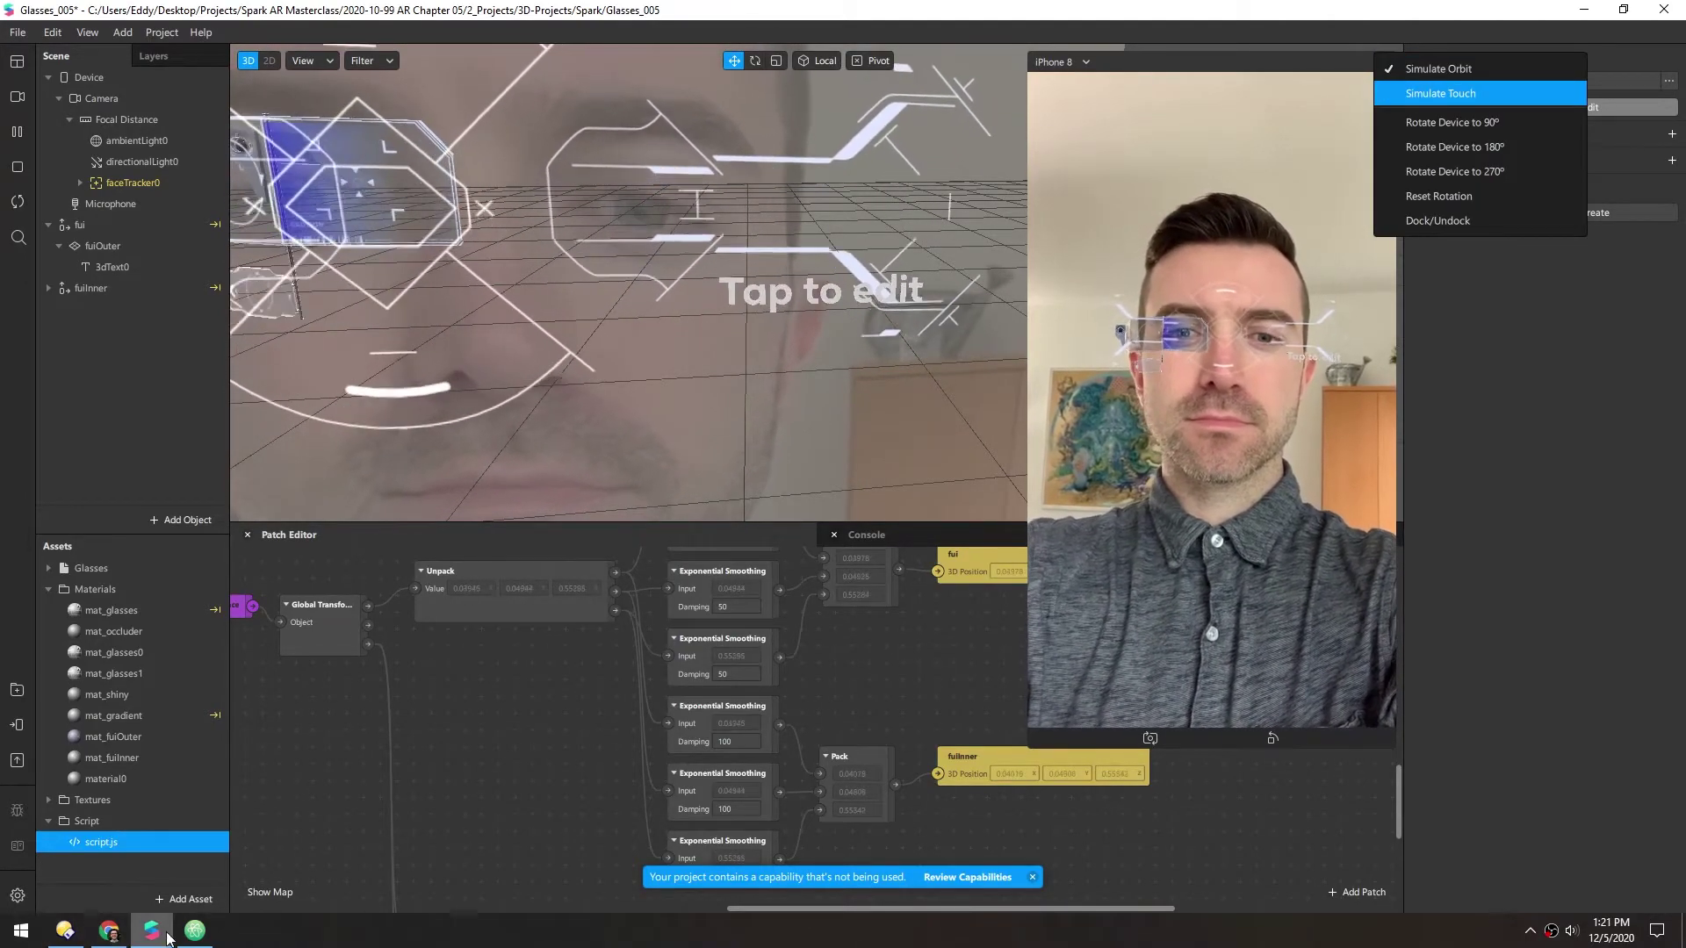
click(190, 932)
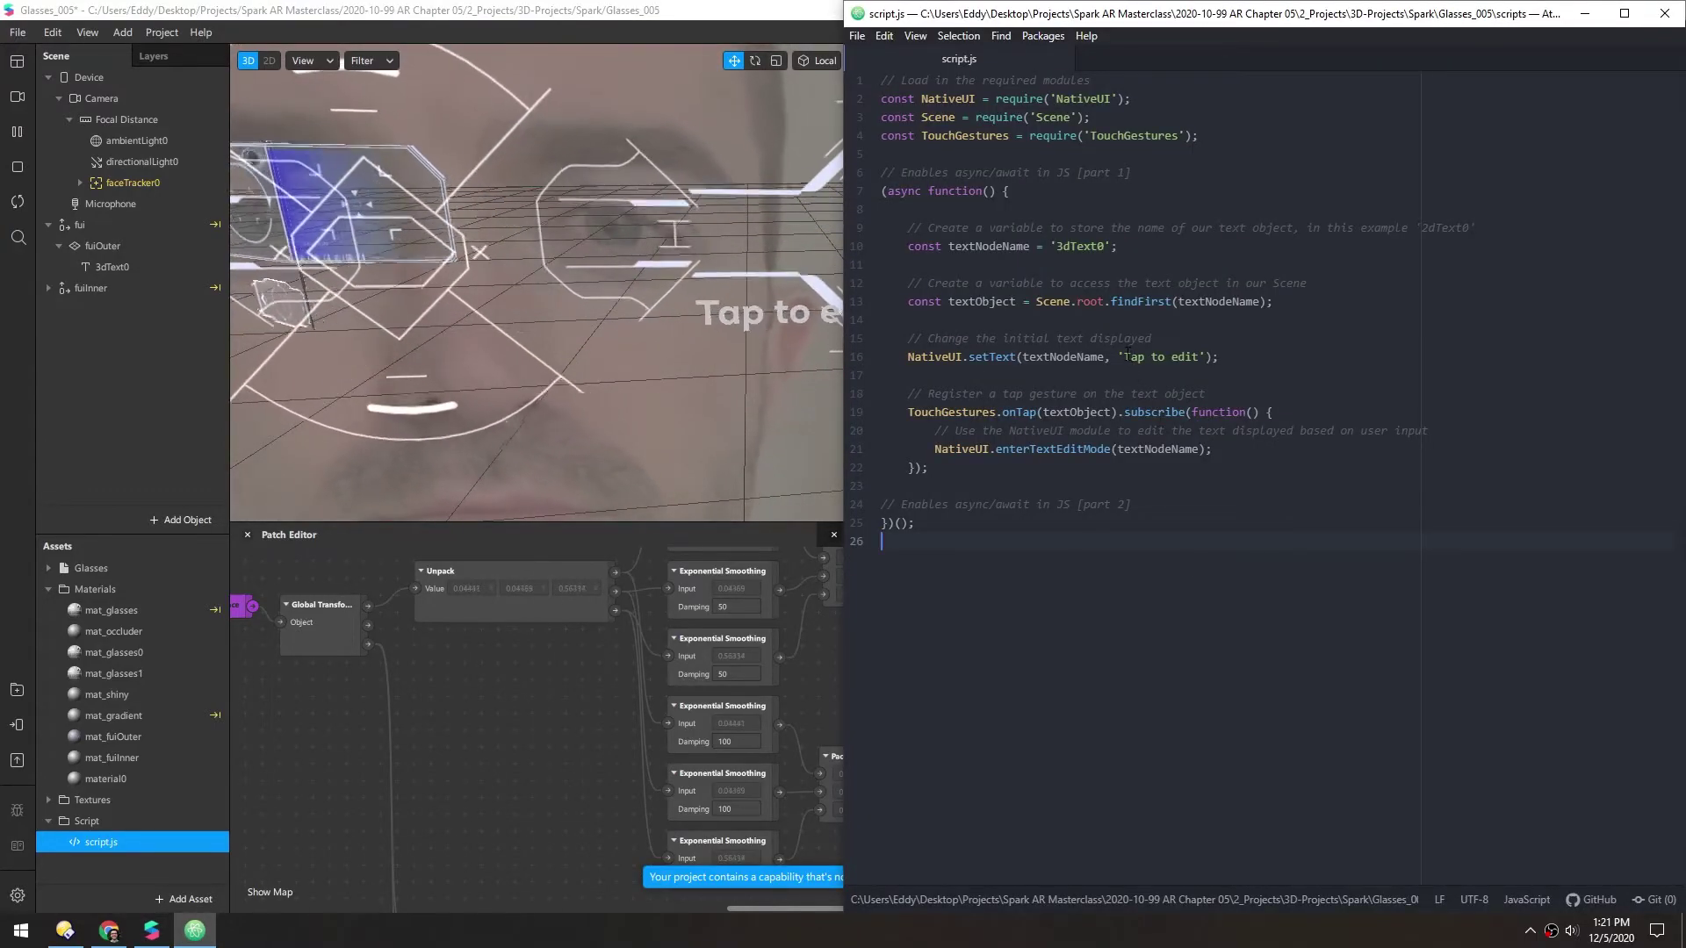
drag(1125, 356, 1199, 356)
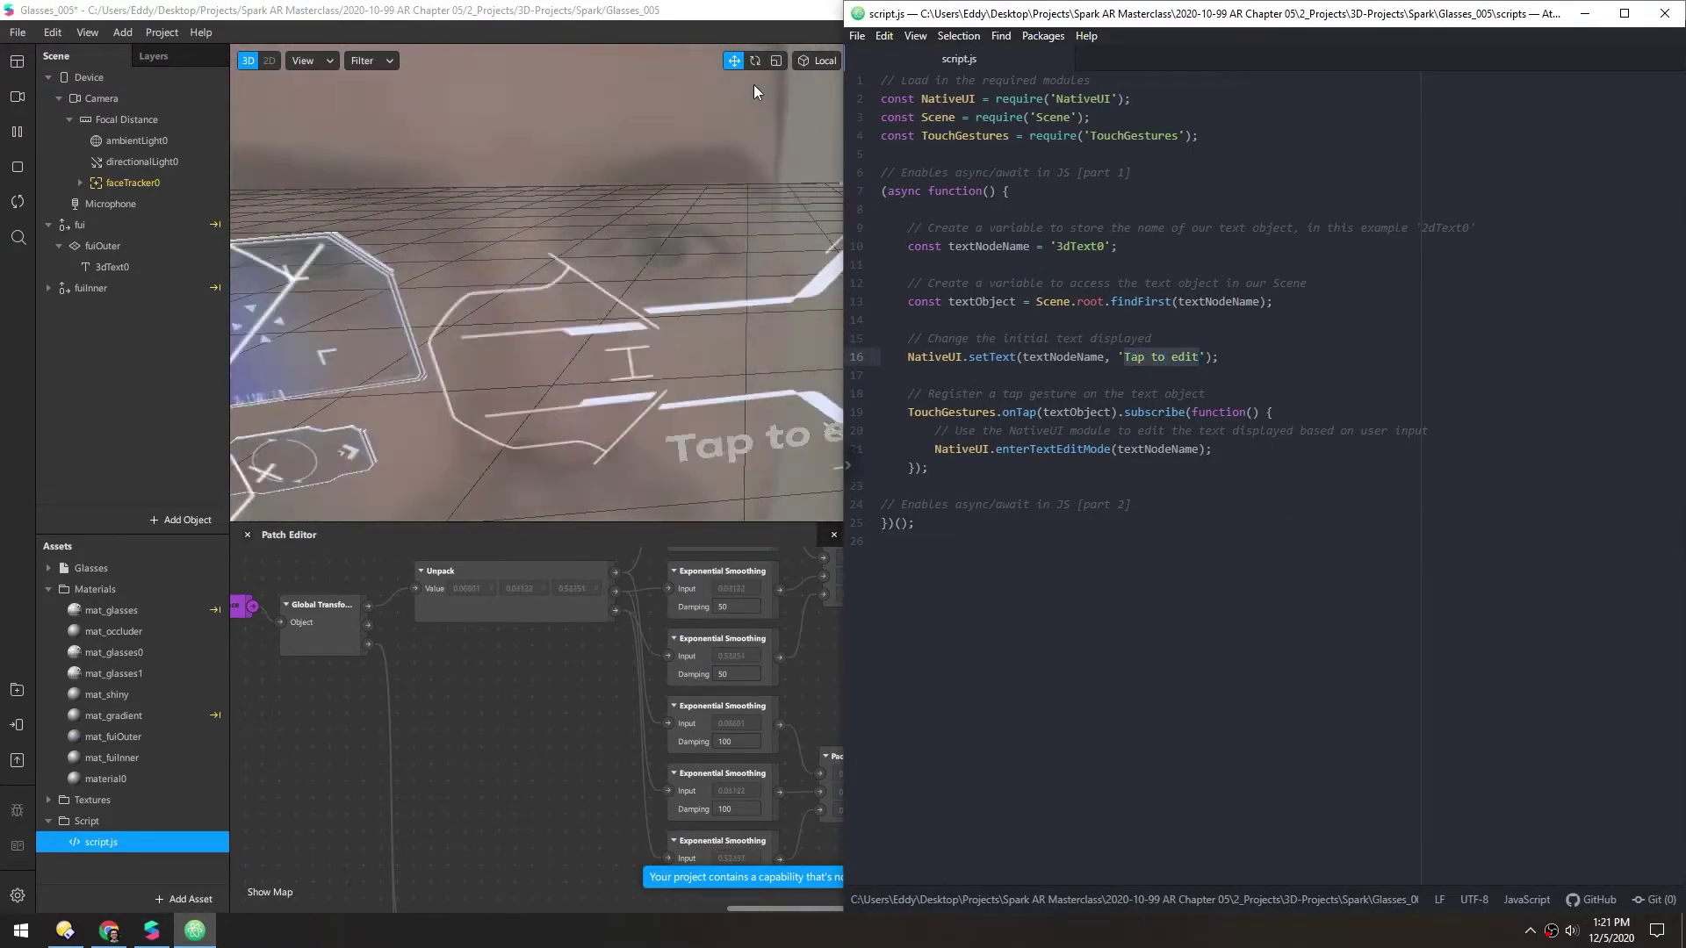
click(654, 18)
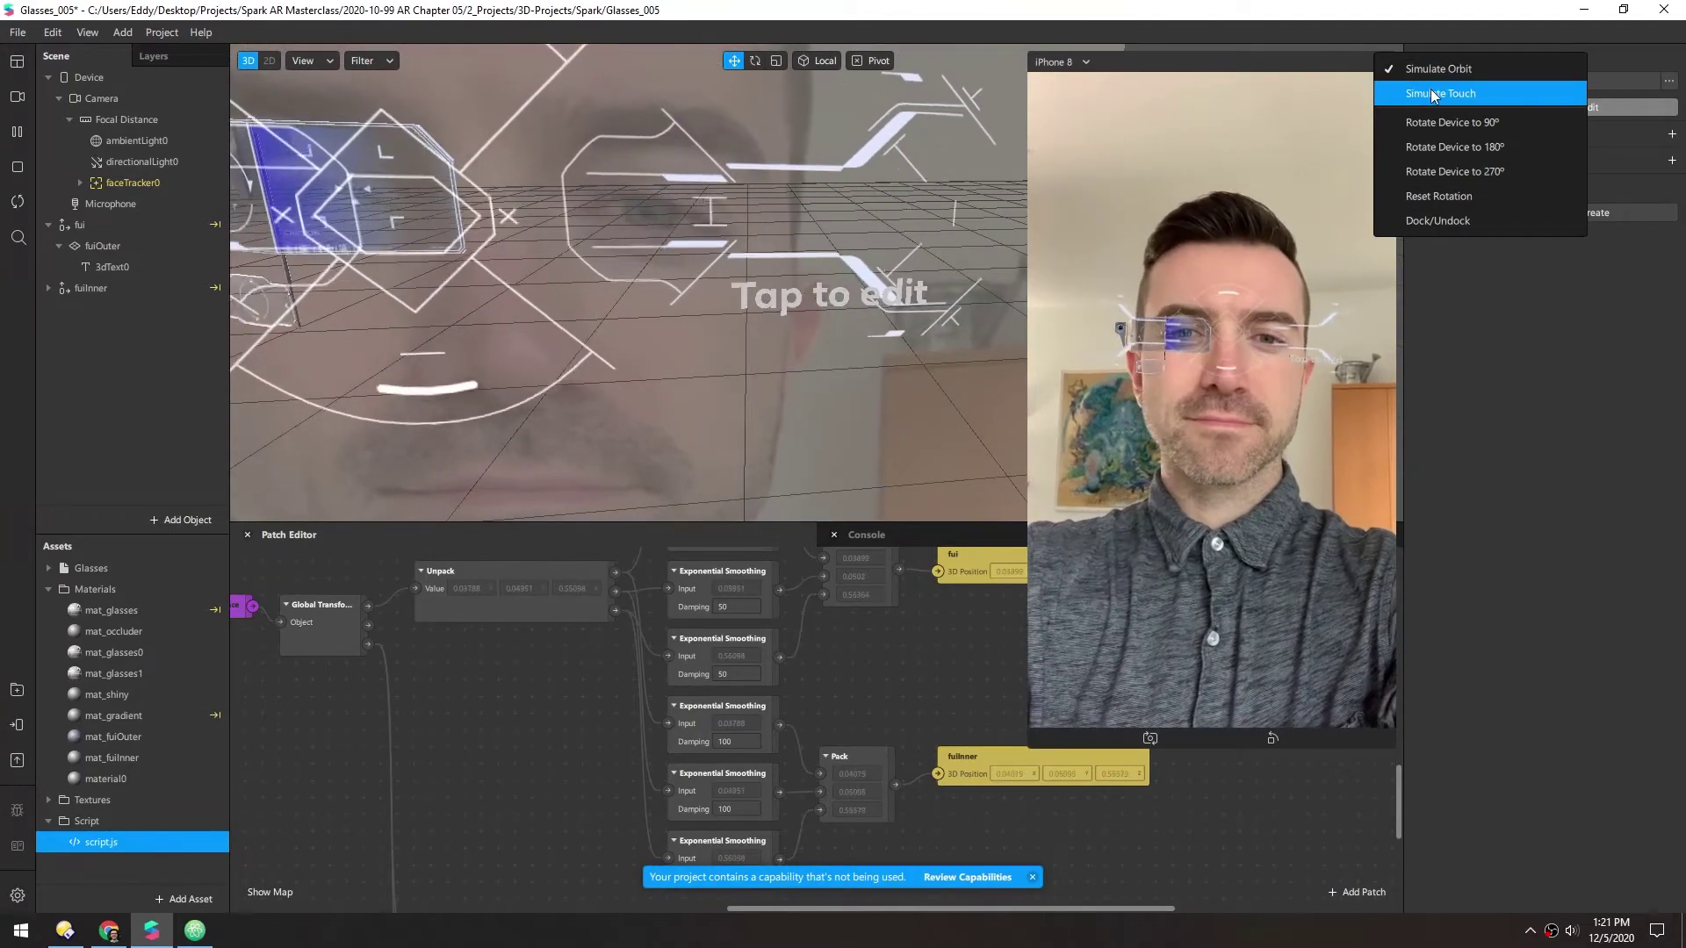
click(1430, 88)
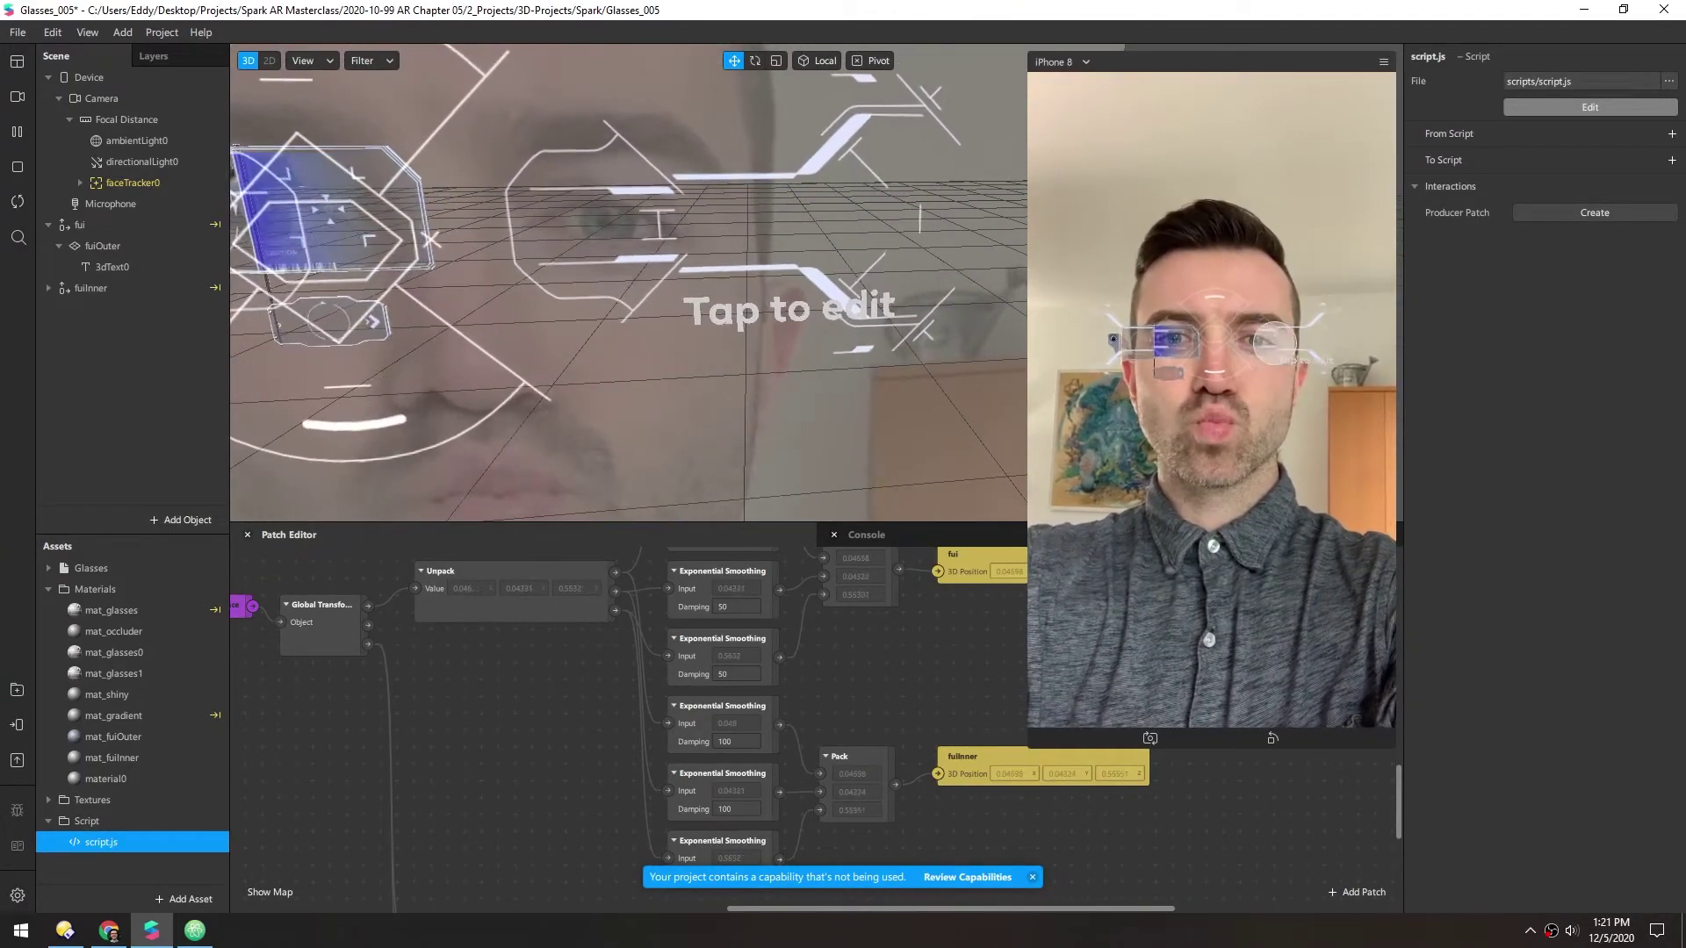
click(17, 132)
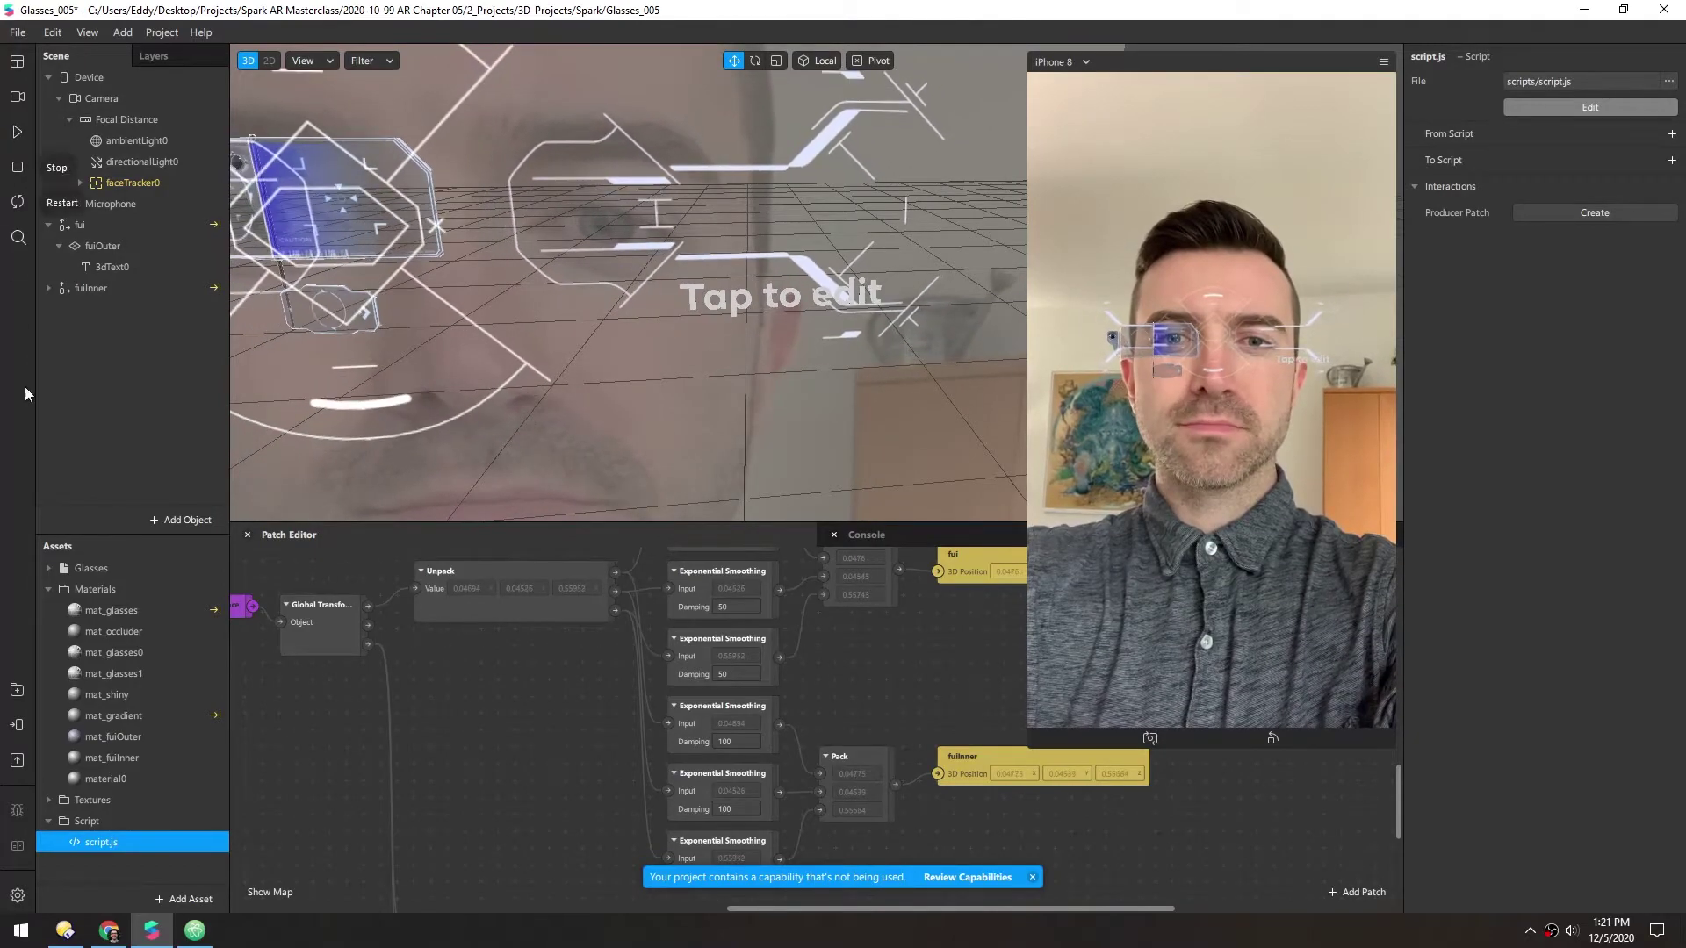
click(18, 727)
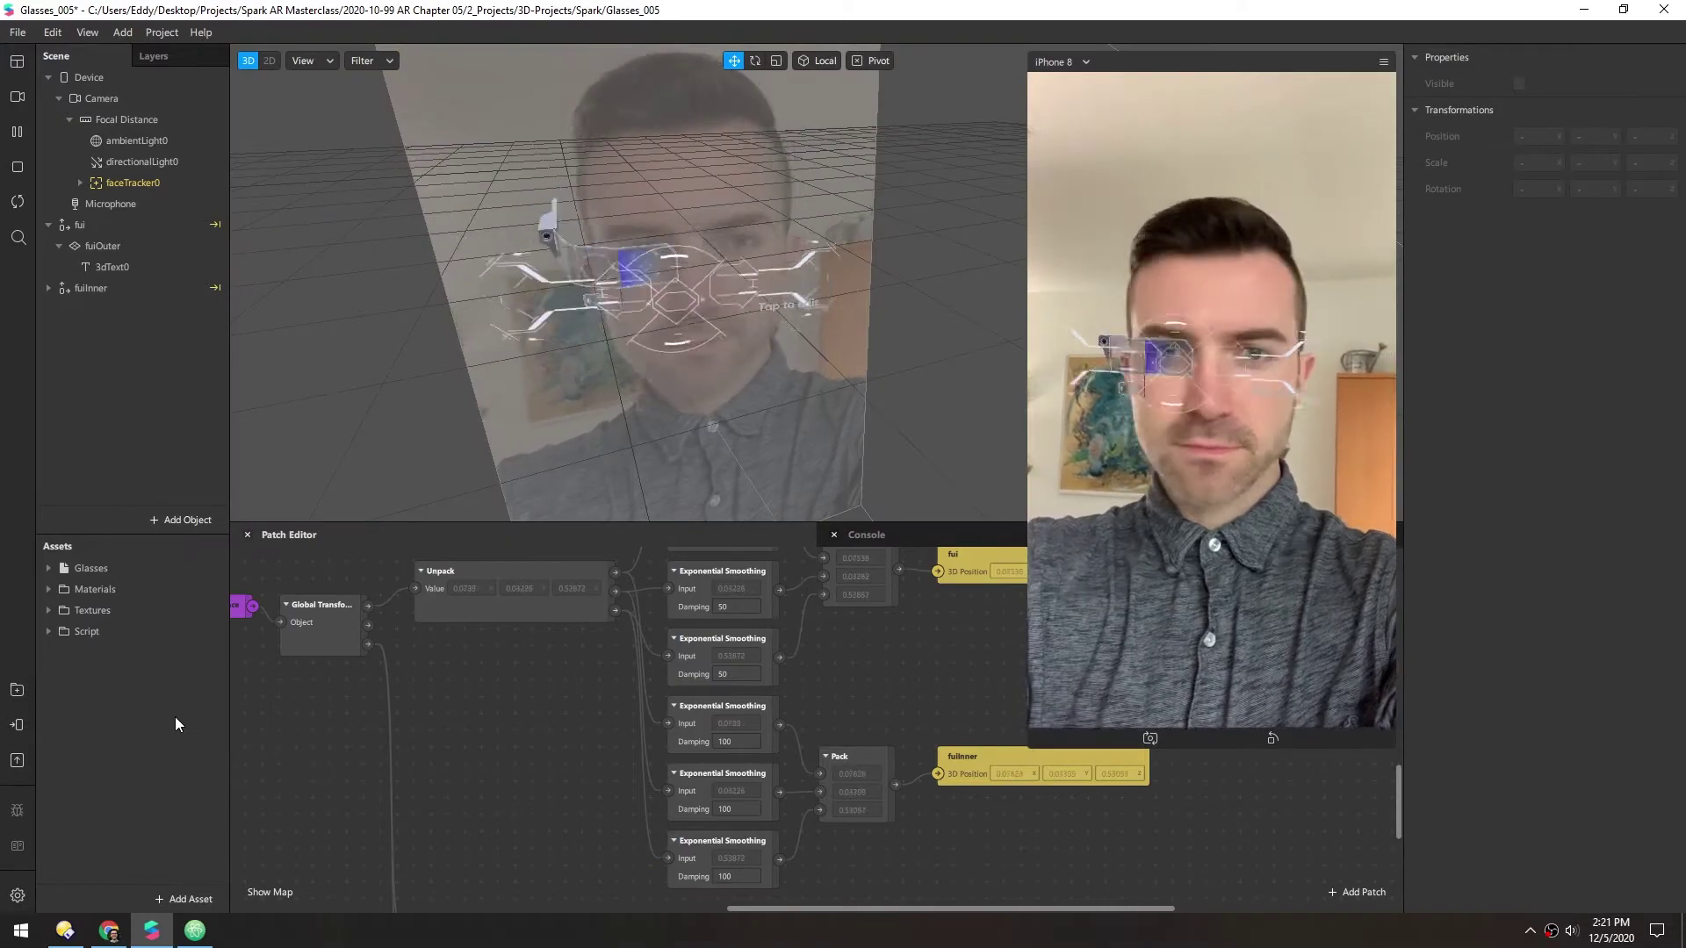
- Open the project's capability properties and enable Editable Text under Native UI Control
click(155, 35)
click(177, 60)
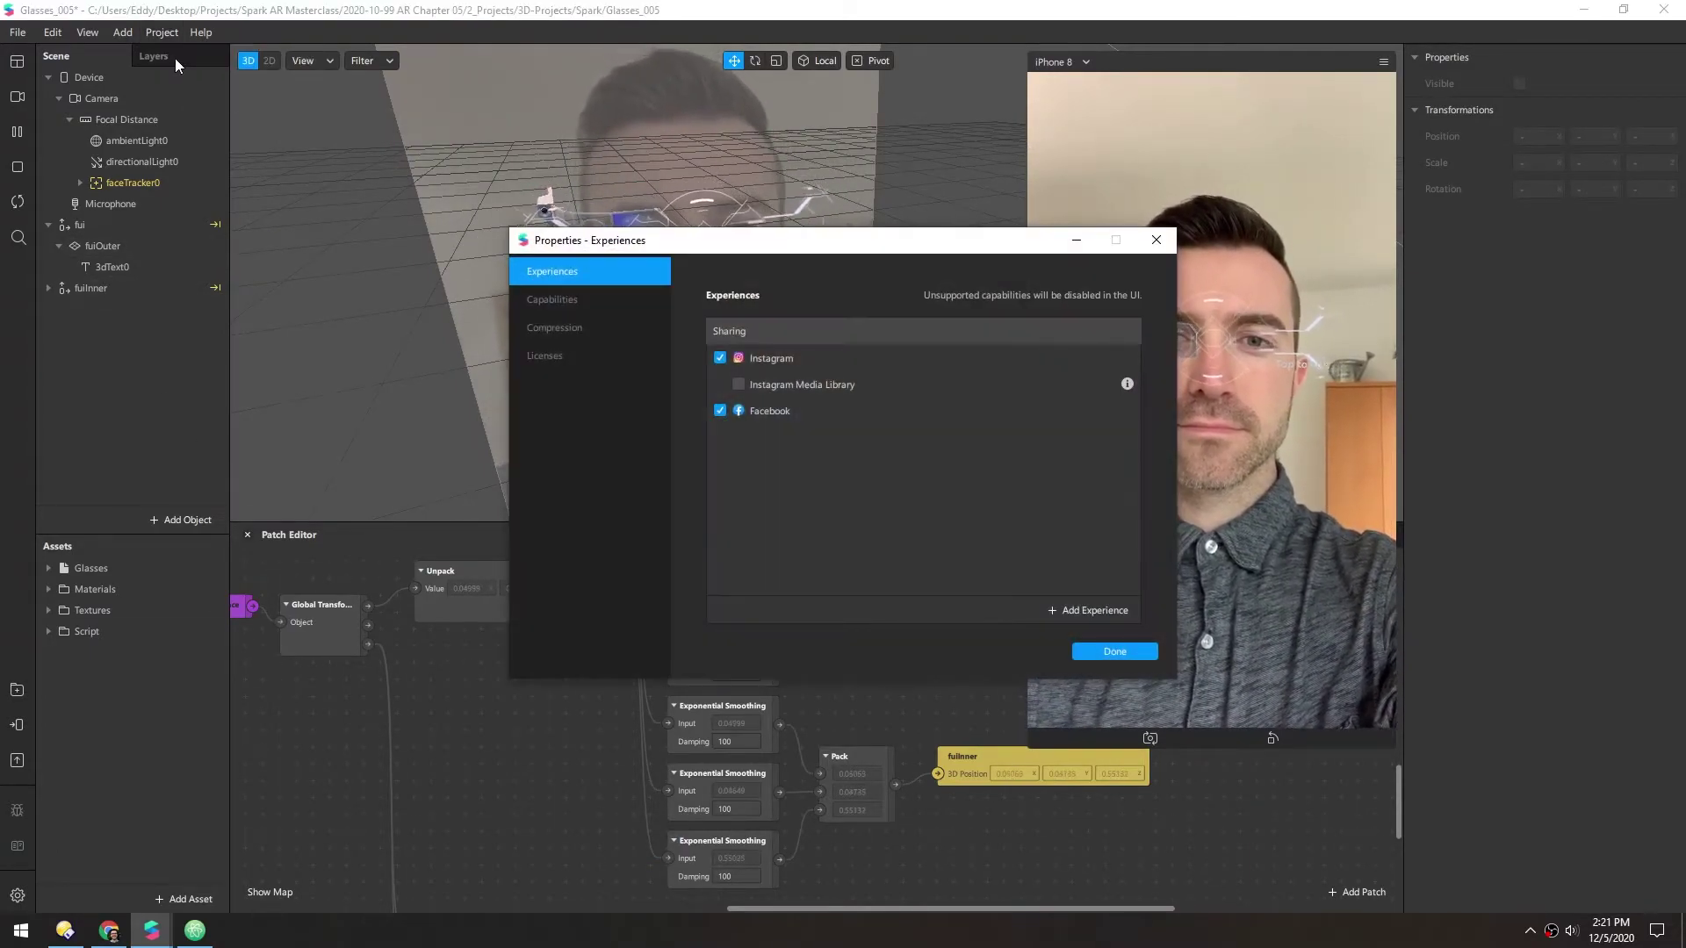
click(542, 301)
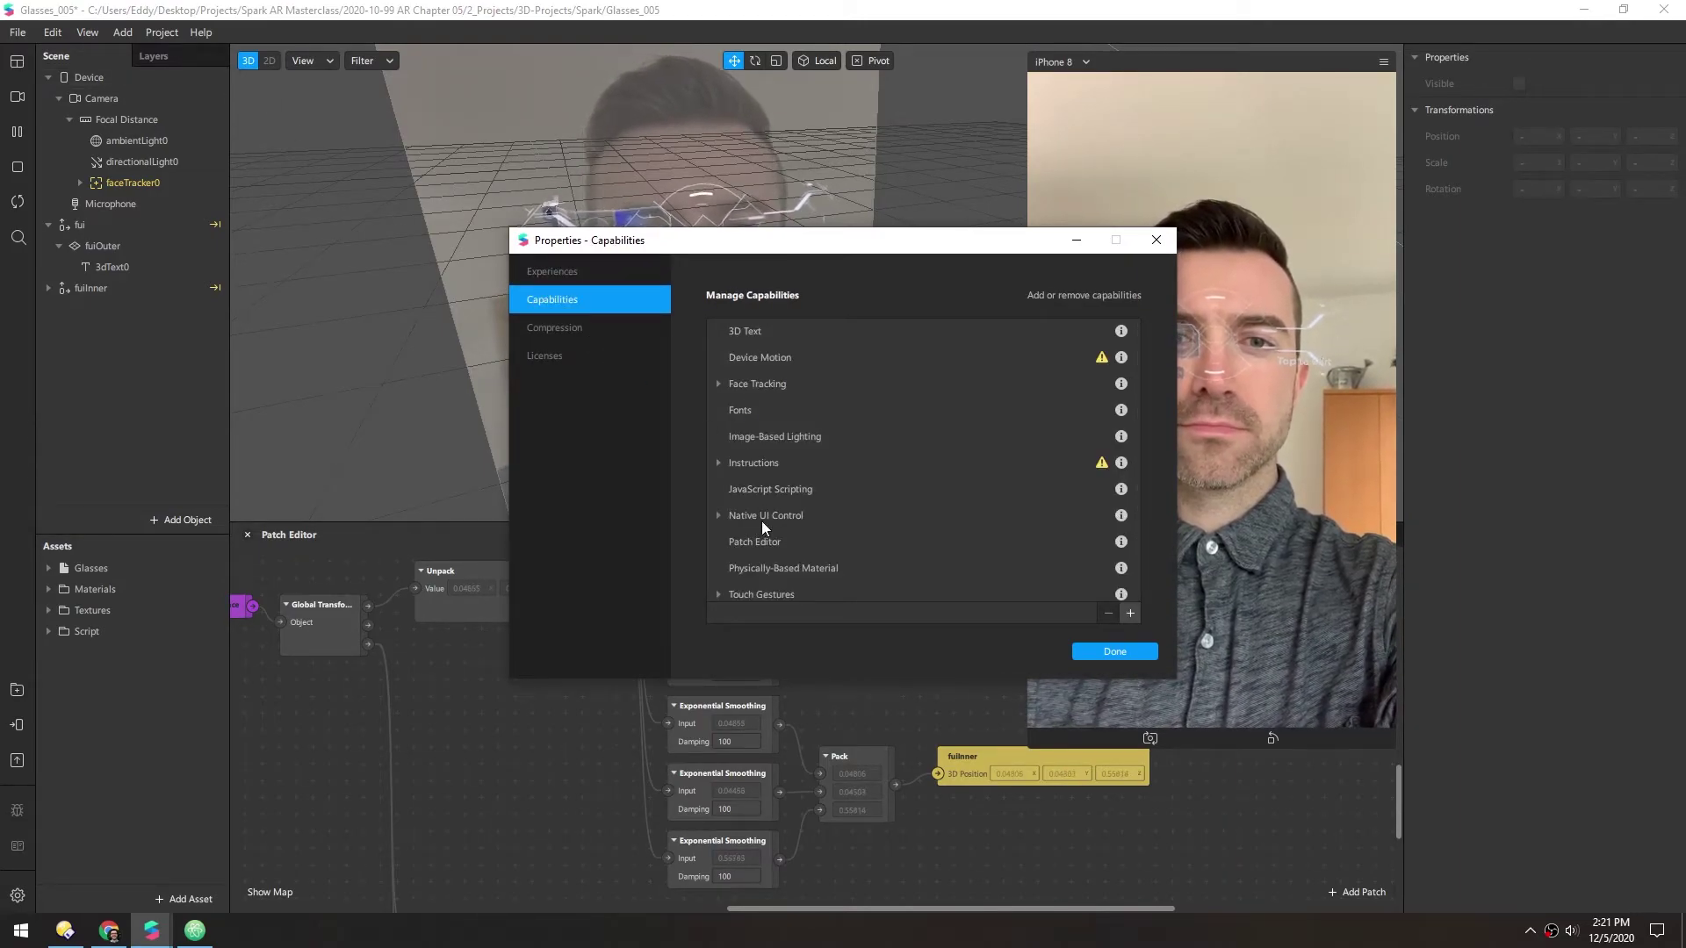
click(718, 516)
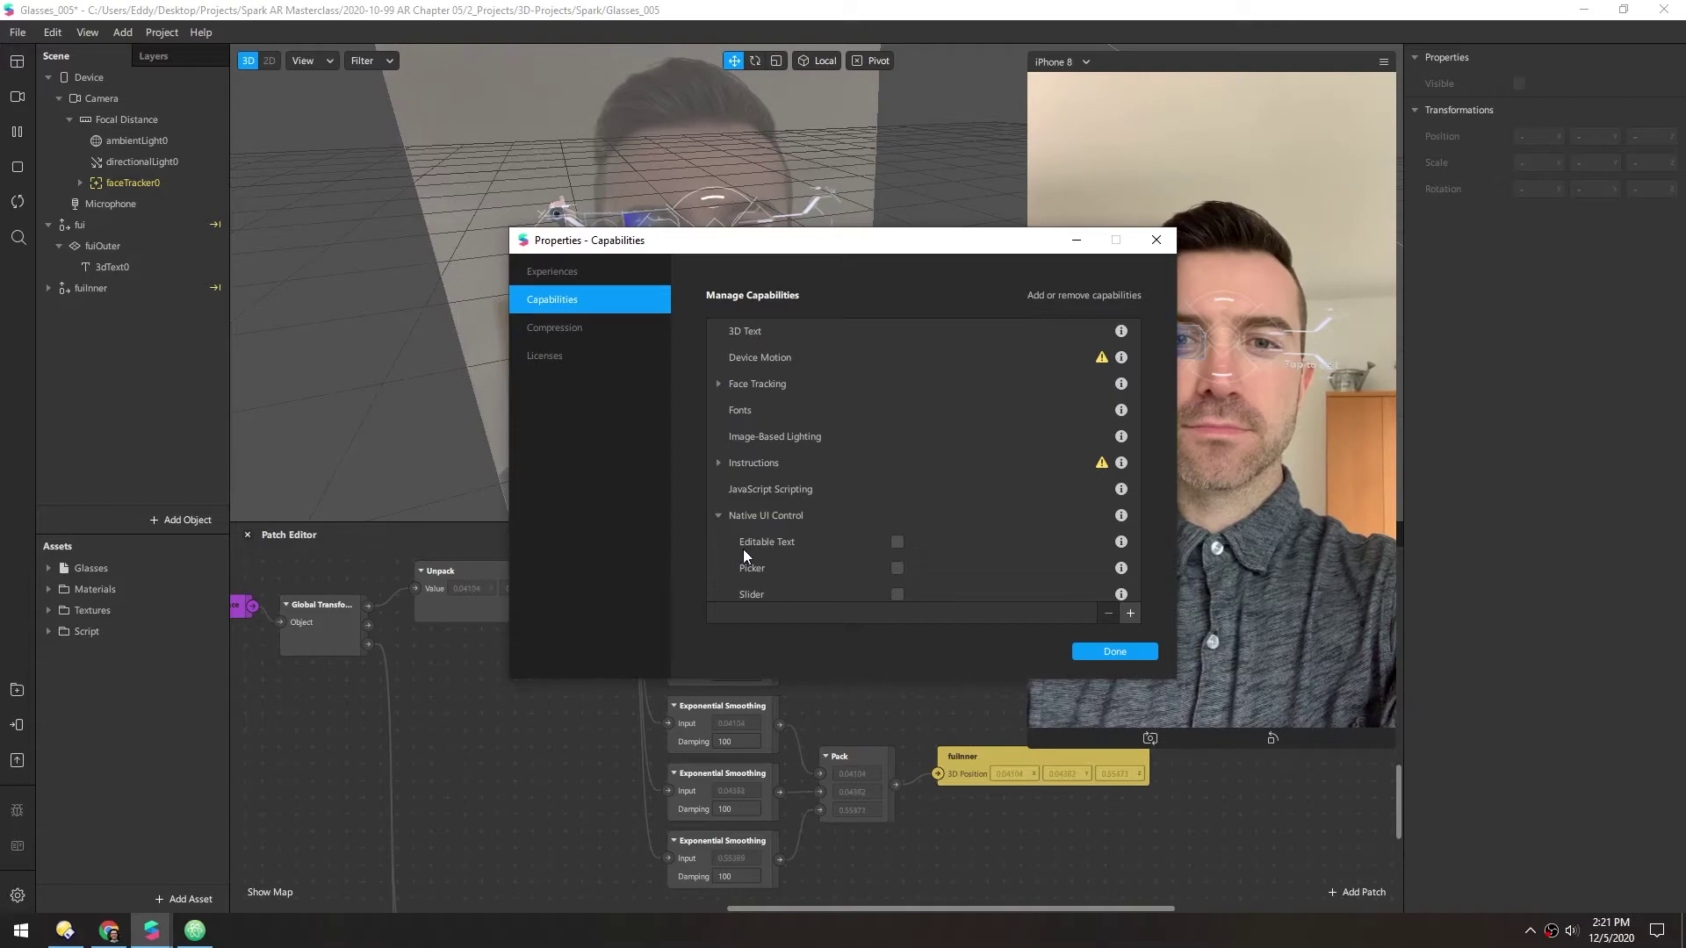
click(896, 542)
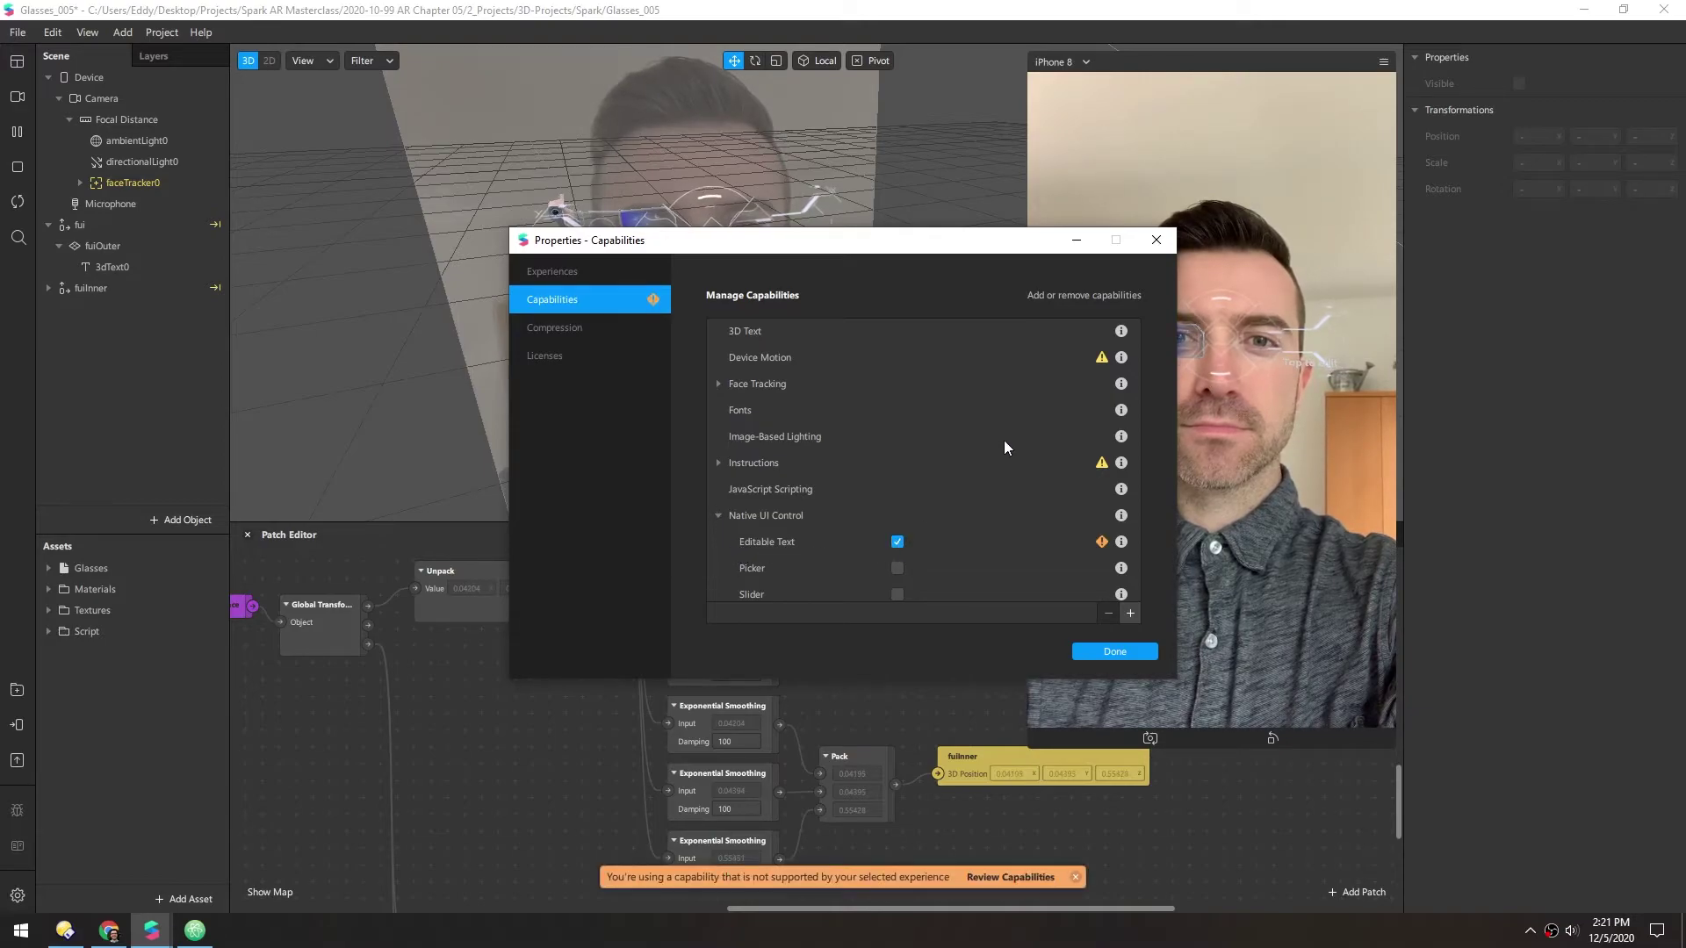
- Enable Tap Gesture under the Touch Gestures capability
scroll(1012, 427, down, 3)
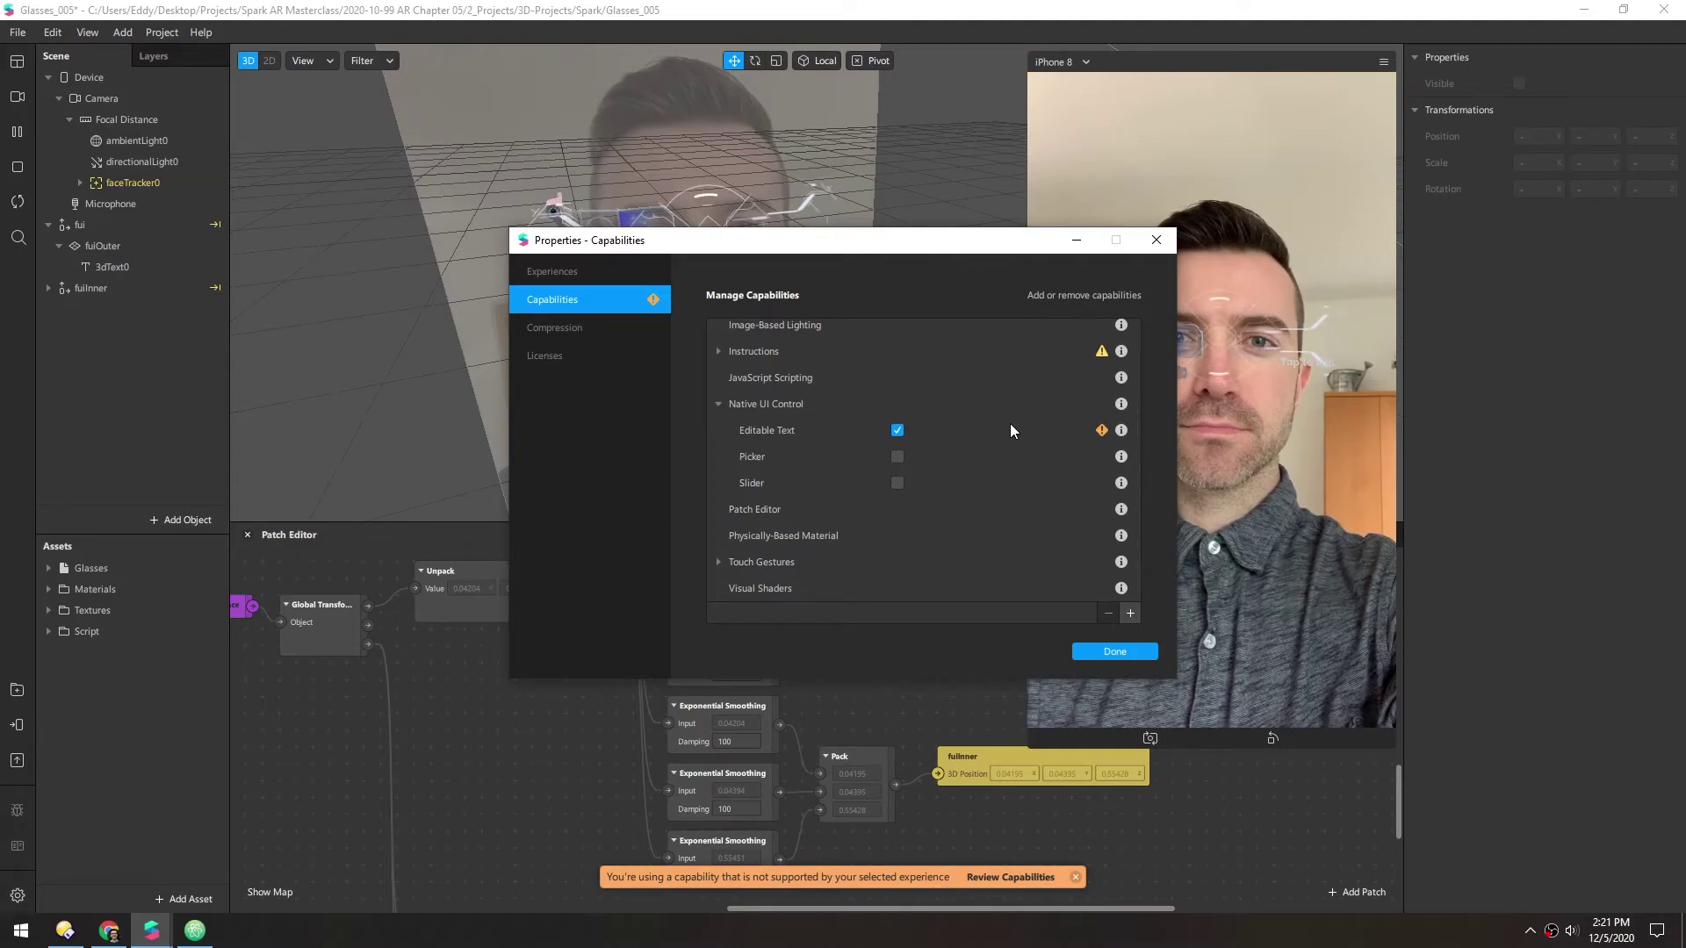
click(719, 562)
scroll(759, 477, down, 2)
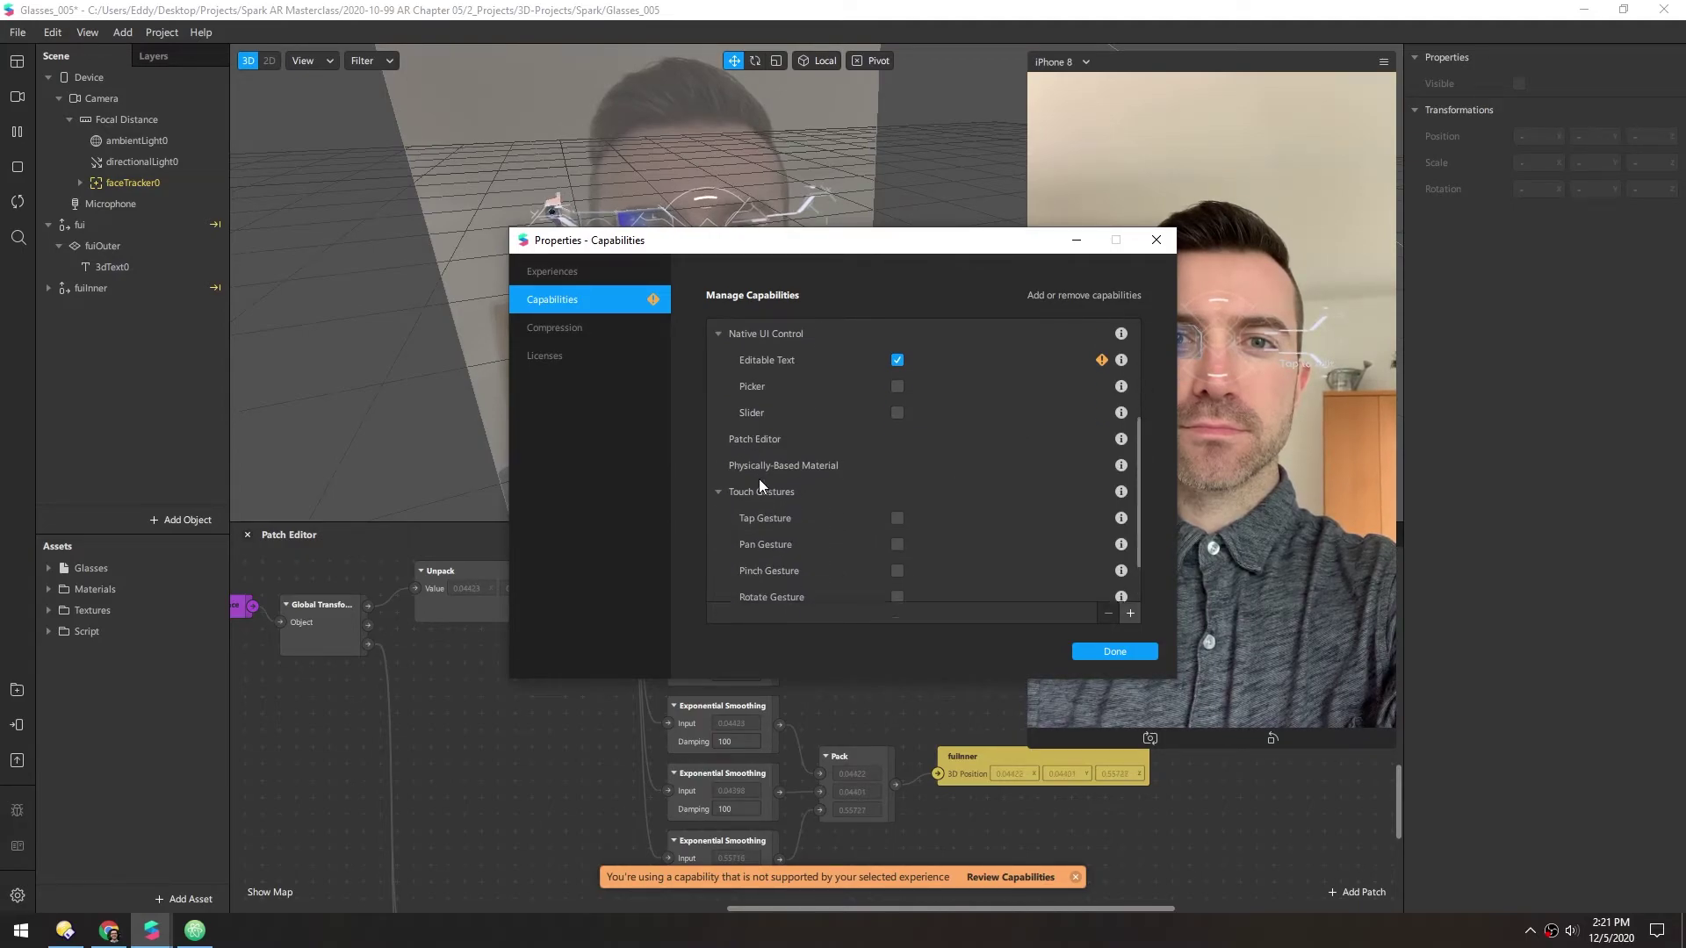
click(896, 465)
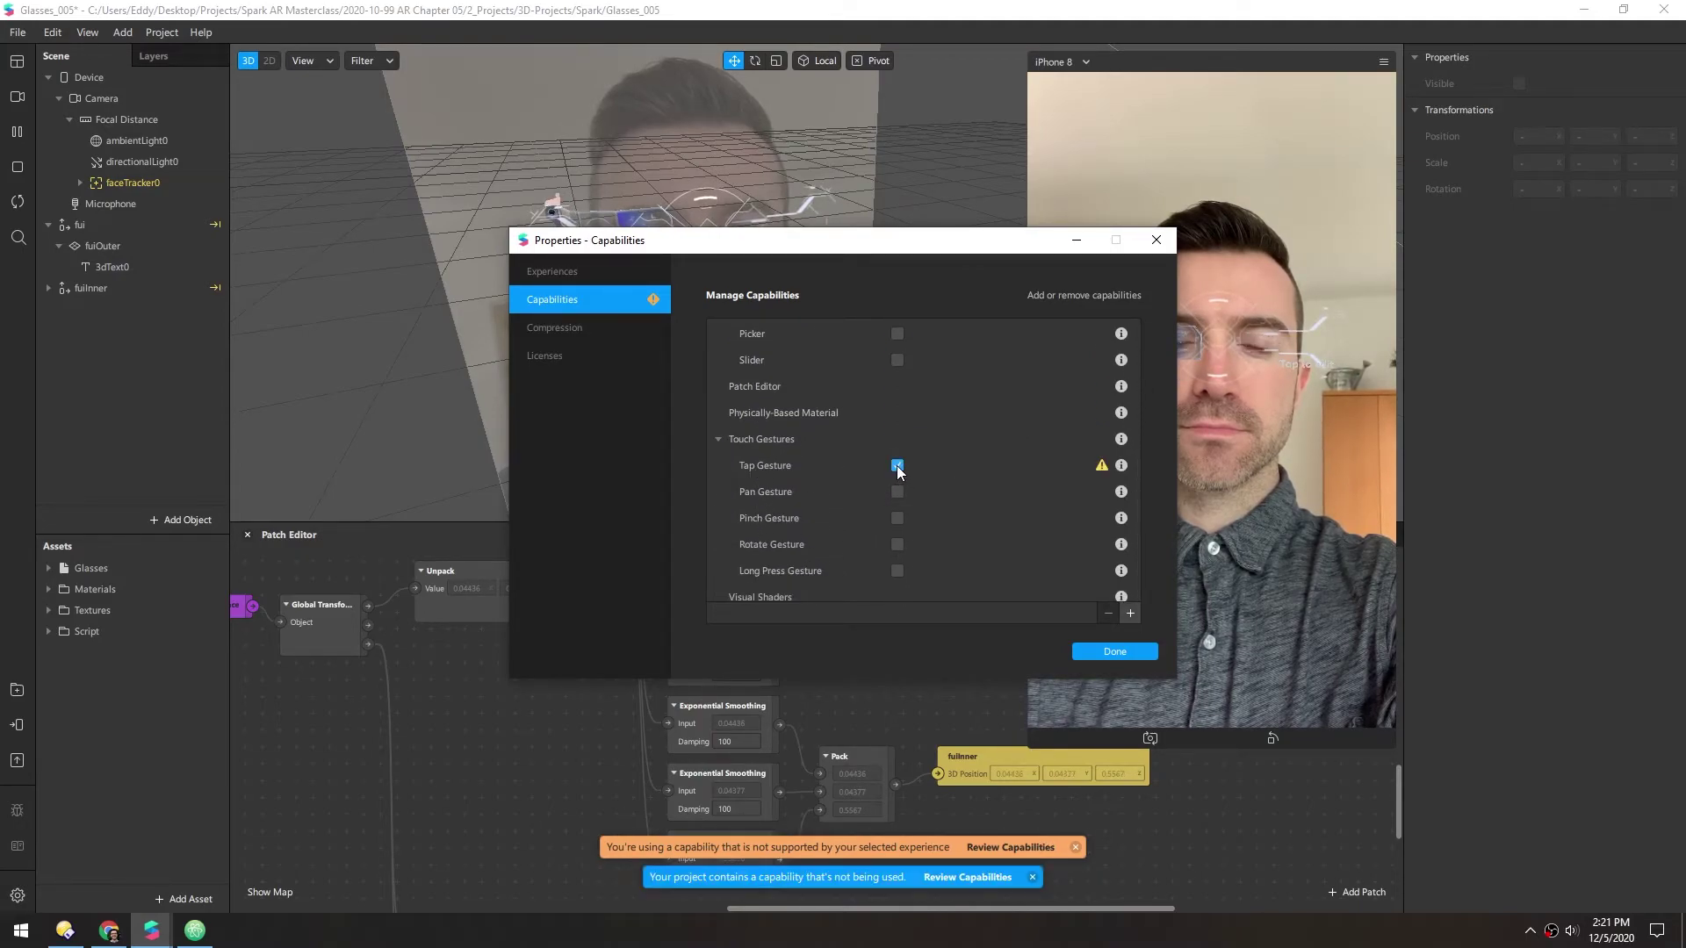
- Check the Editable Text compatibility warning, then exclude Instagram from the sharing experiences and close the project properties
scroll(761, 531, up, 1)
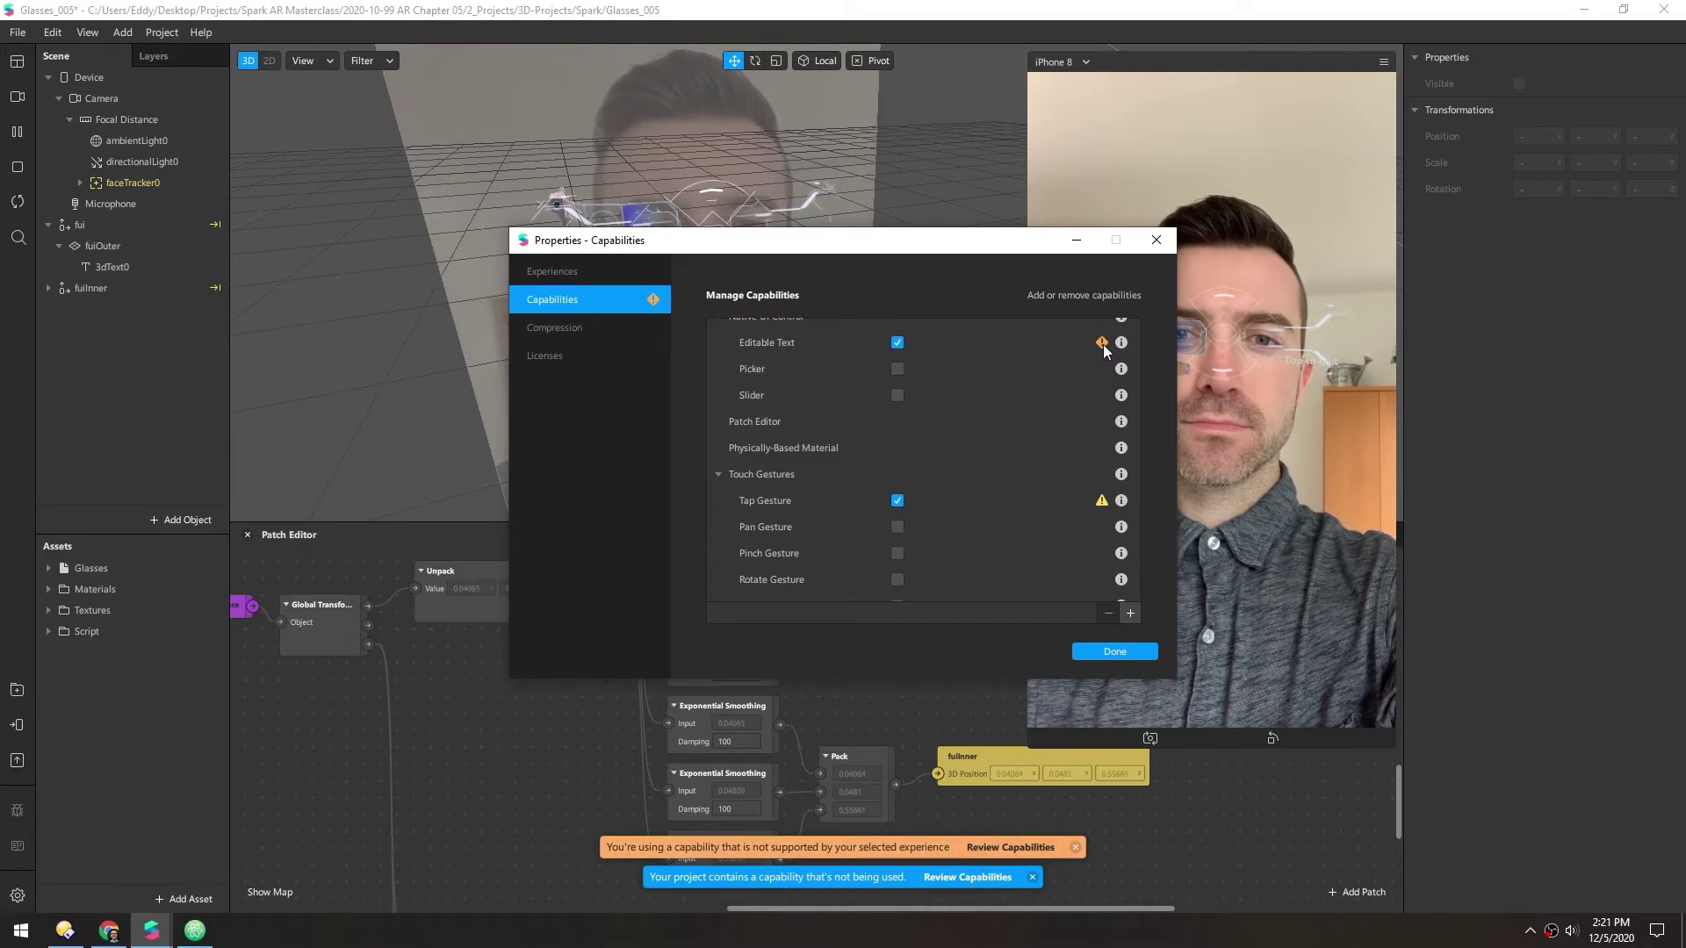
mouse_move(1102, 345)
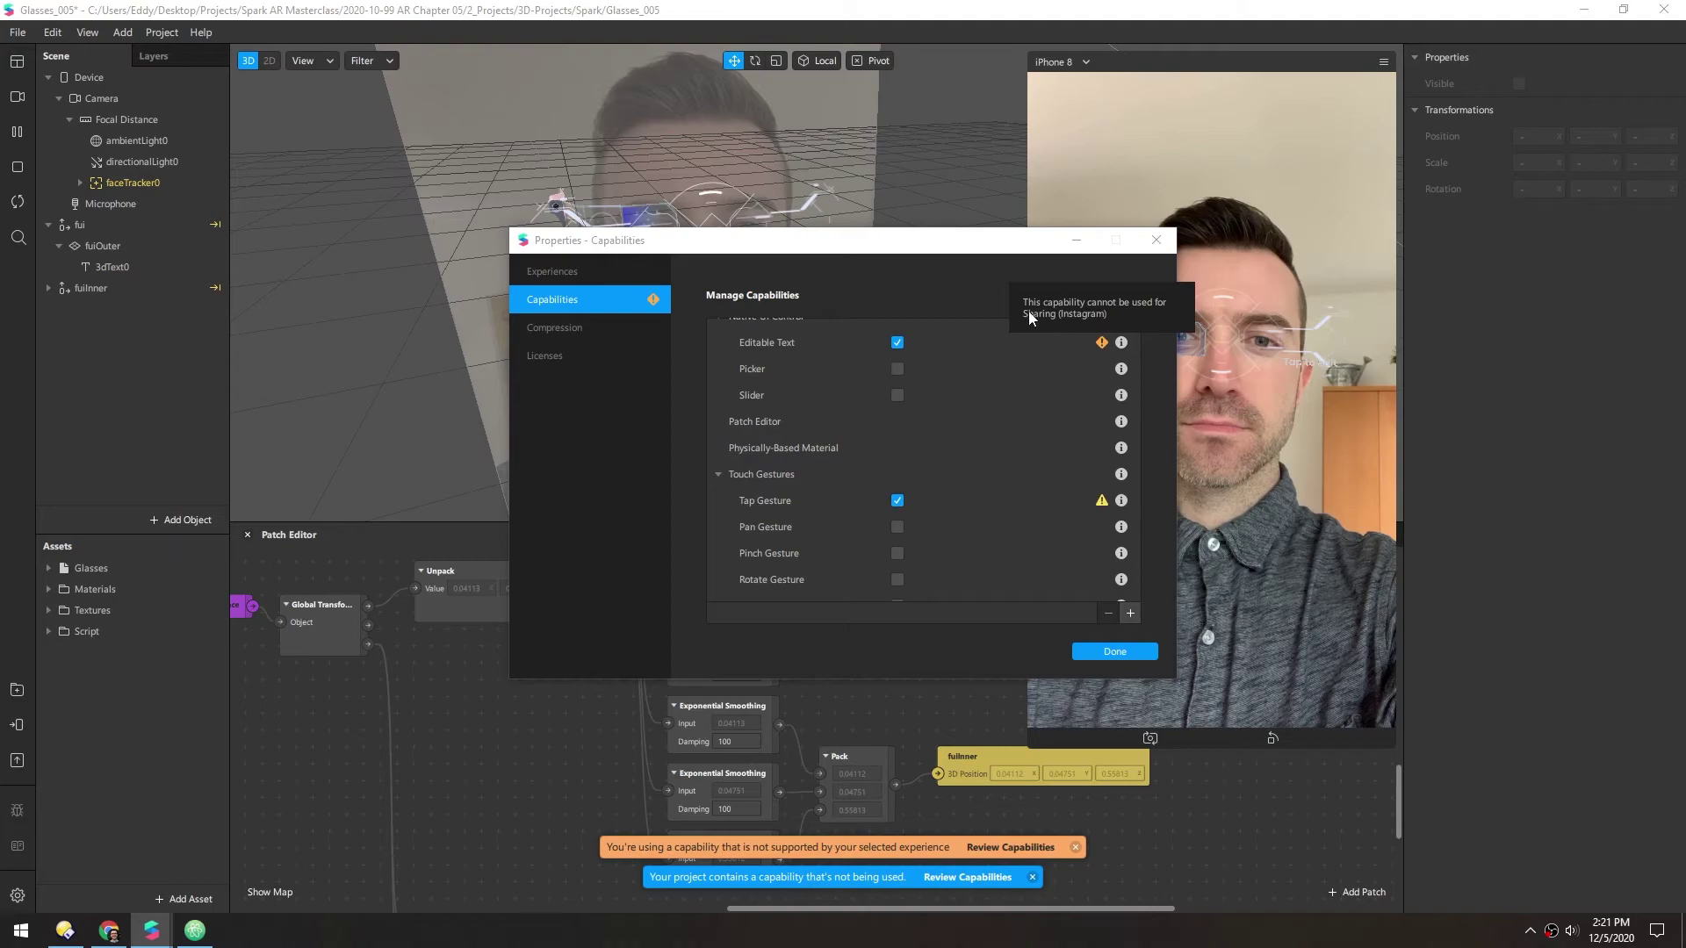
click(535, 272)
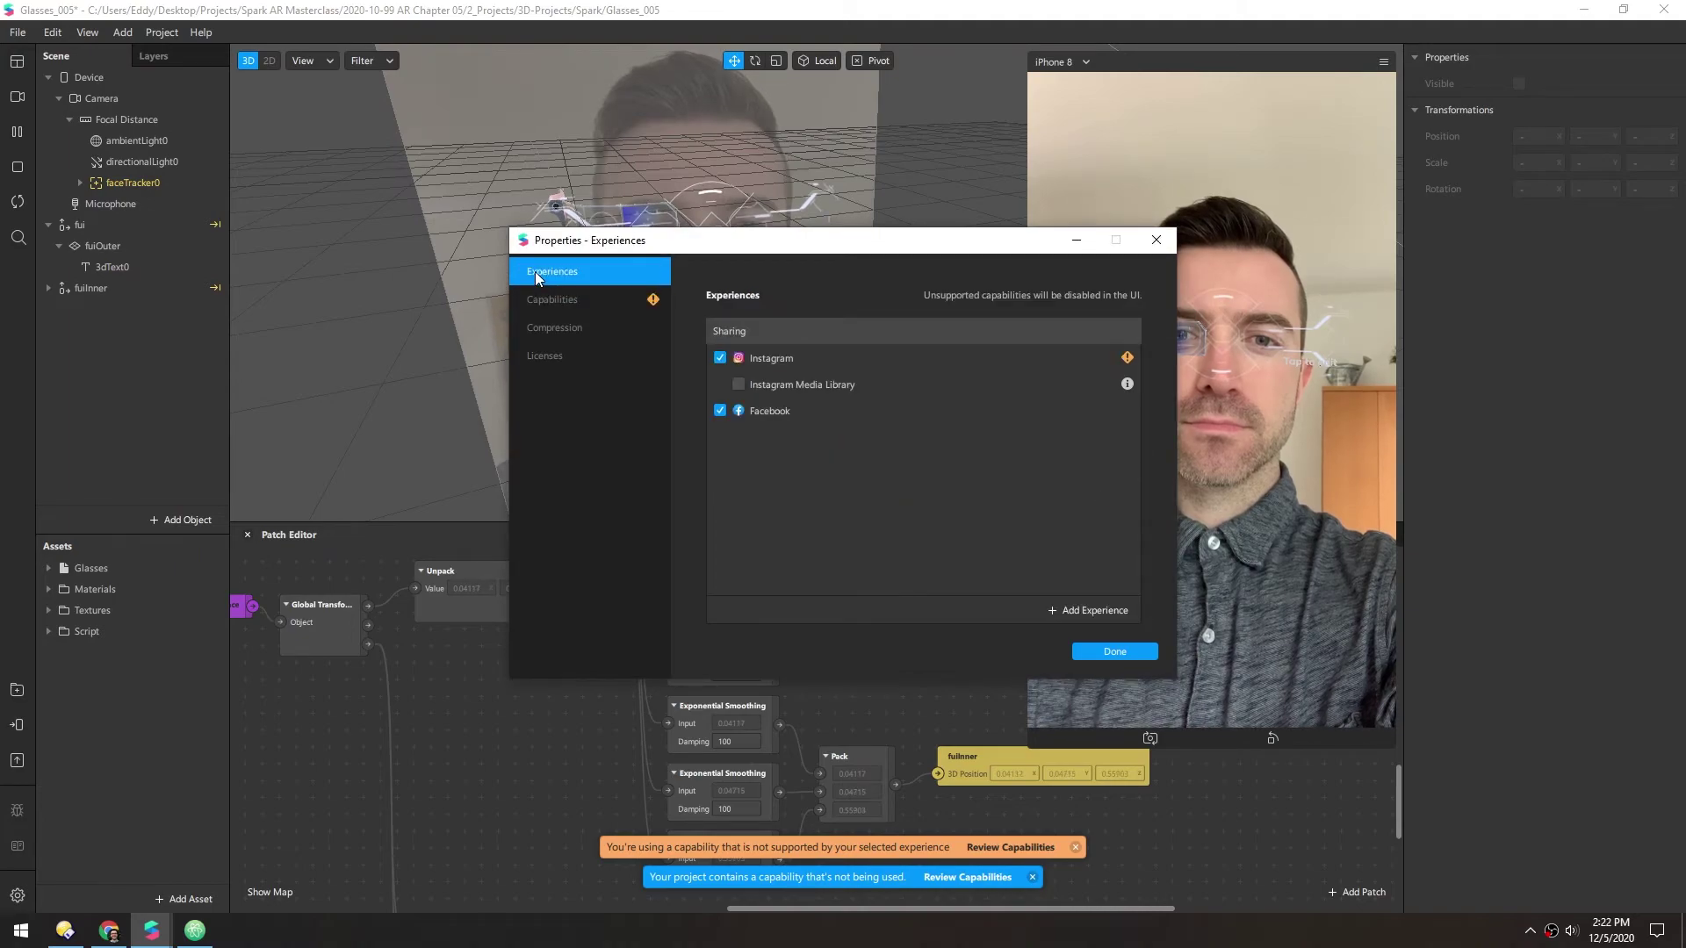
click(720, 358)
click(720, 358)
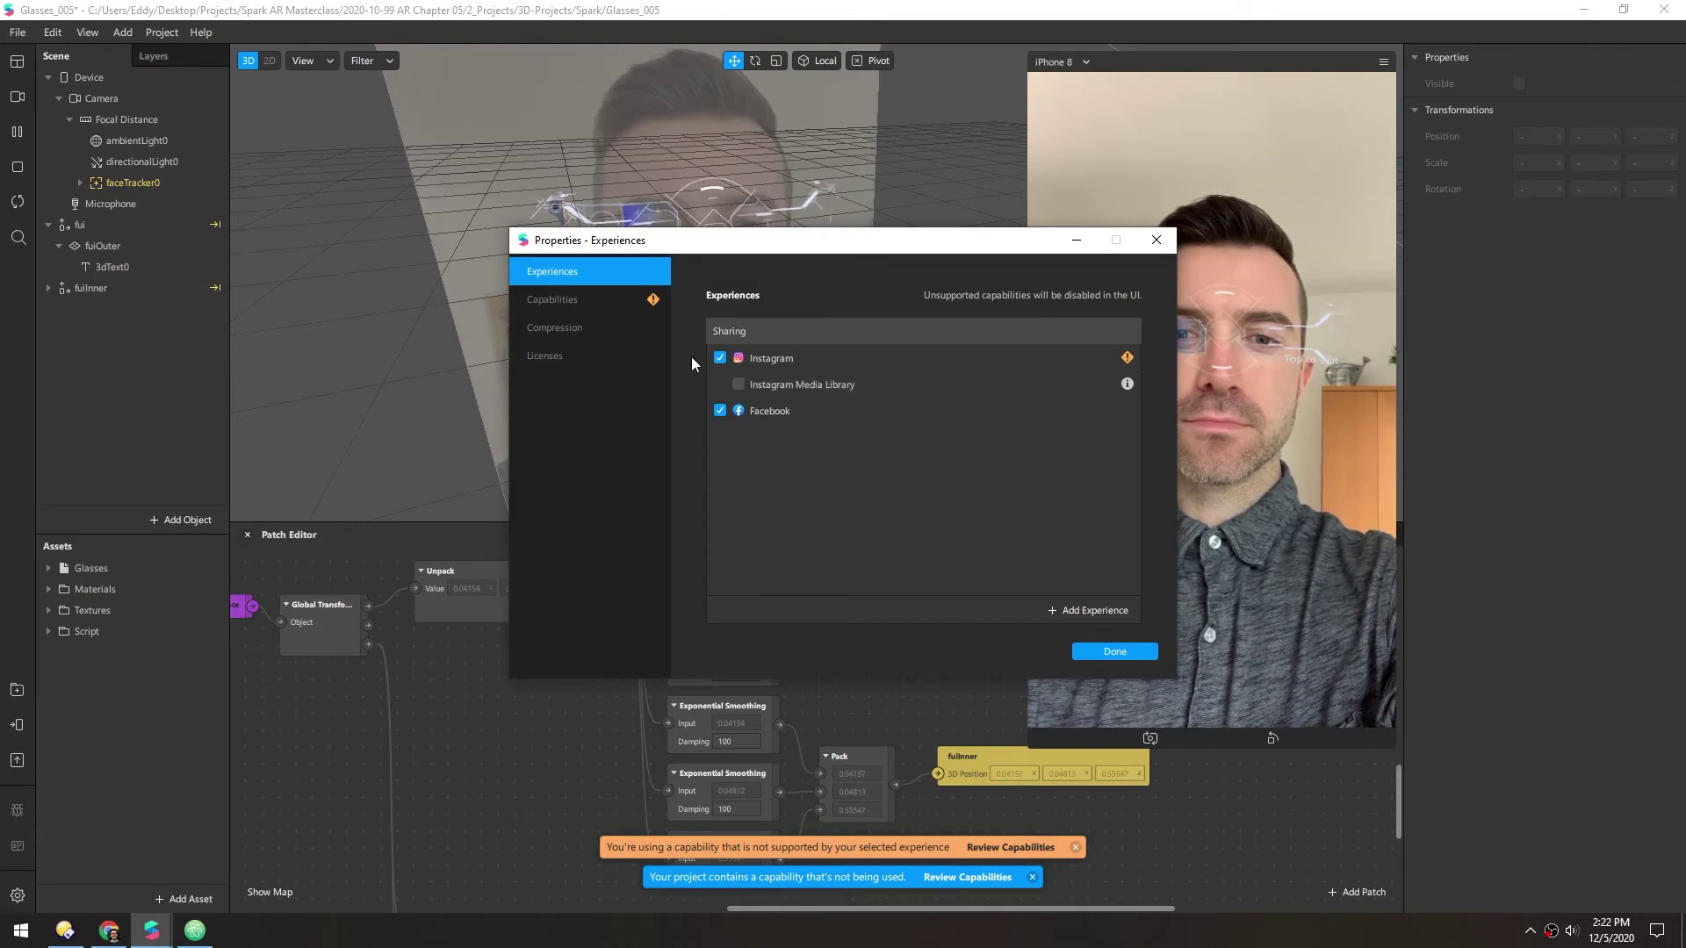
click(720, 359)
click(1109, 652)
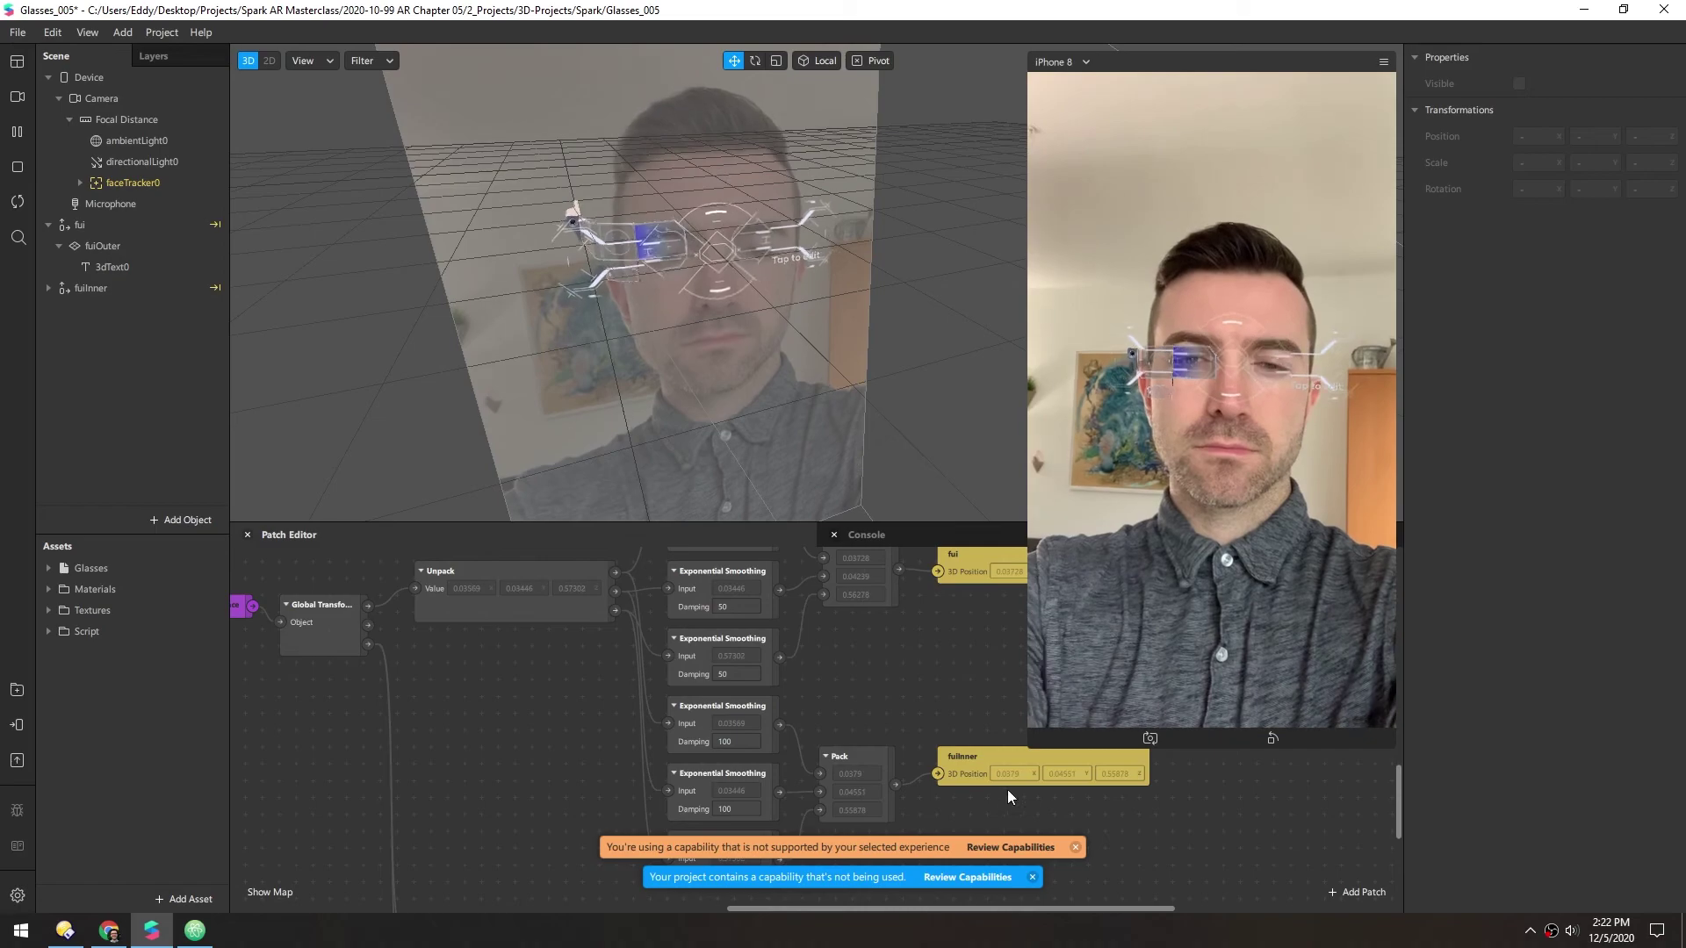
- Dismiss both capability notices and send the effect to Facebook Camera for testing
click(1076, 847)
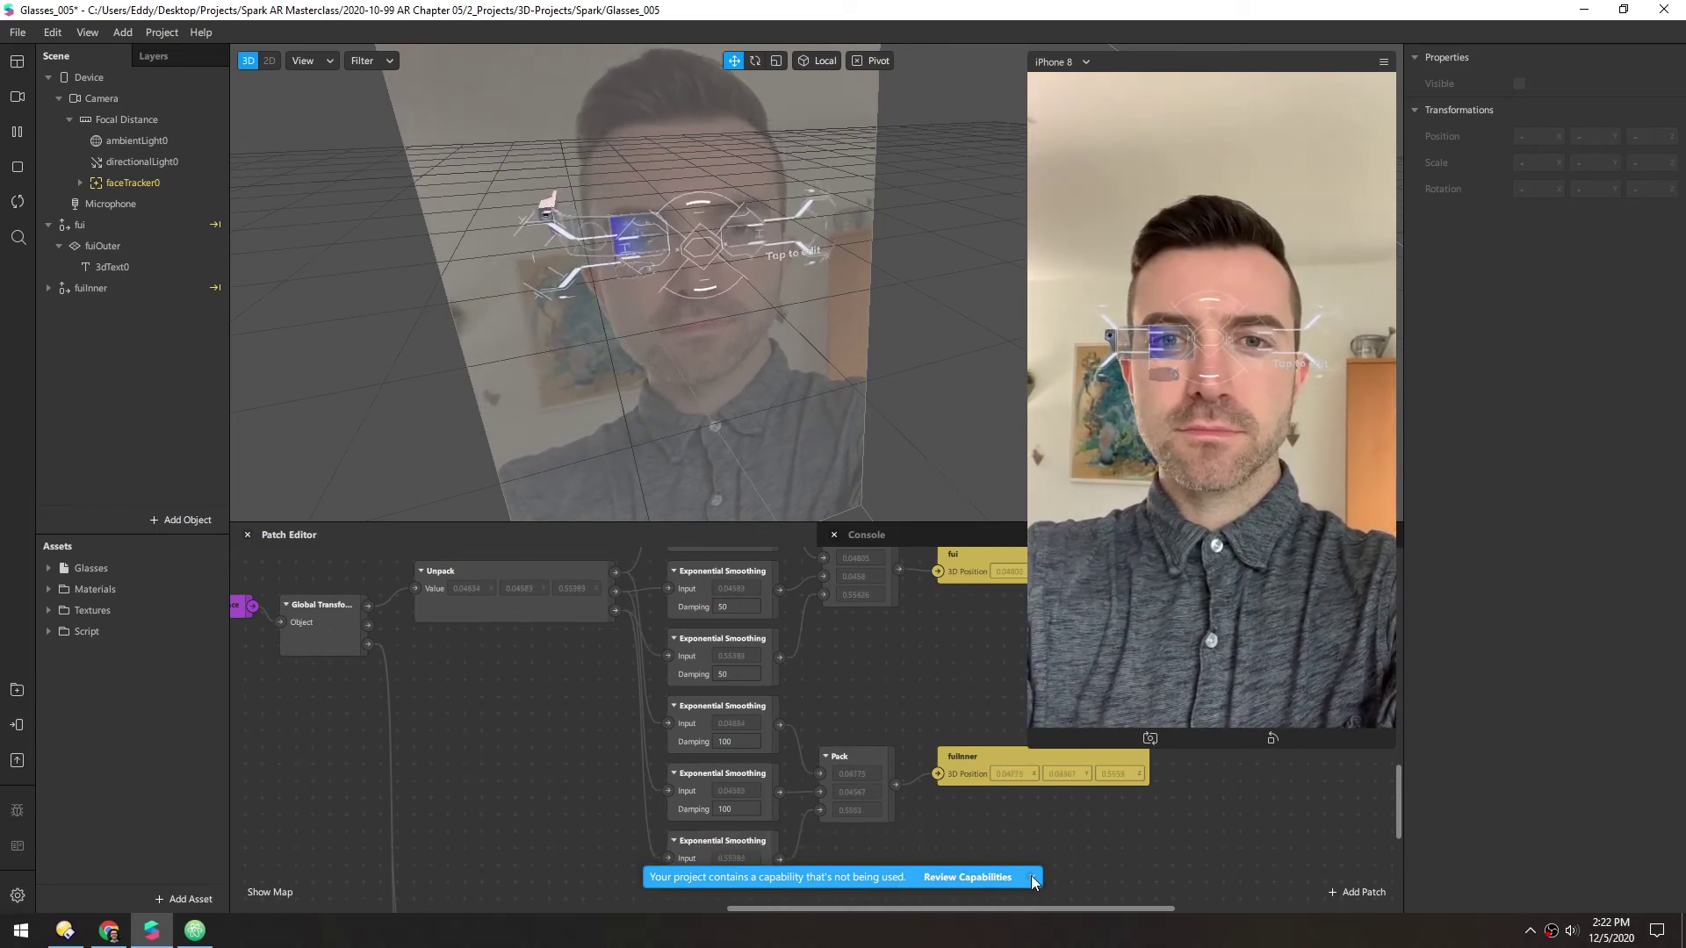
click(1033, 877)
click(16, 724)
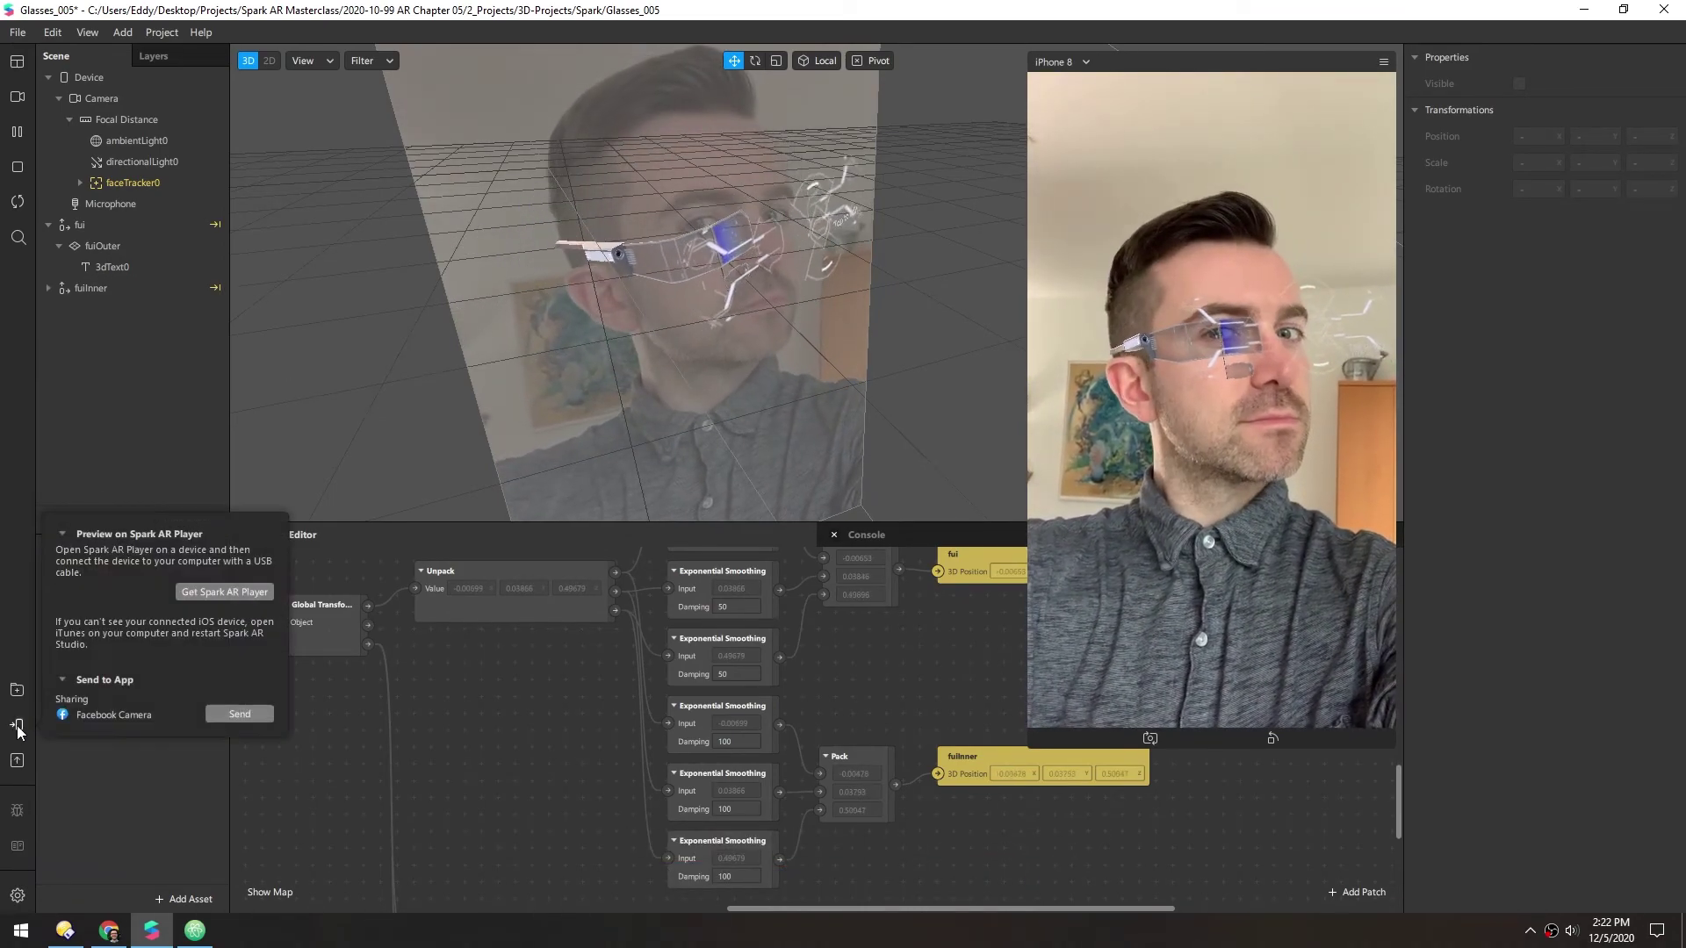
click(230, 715)
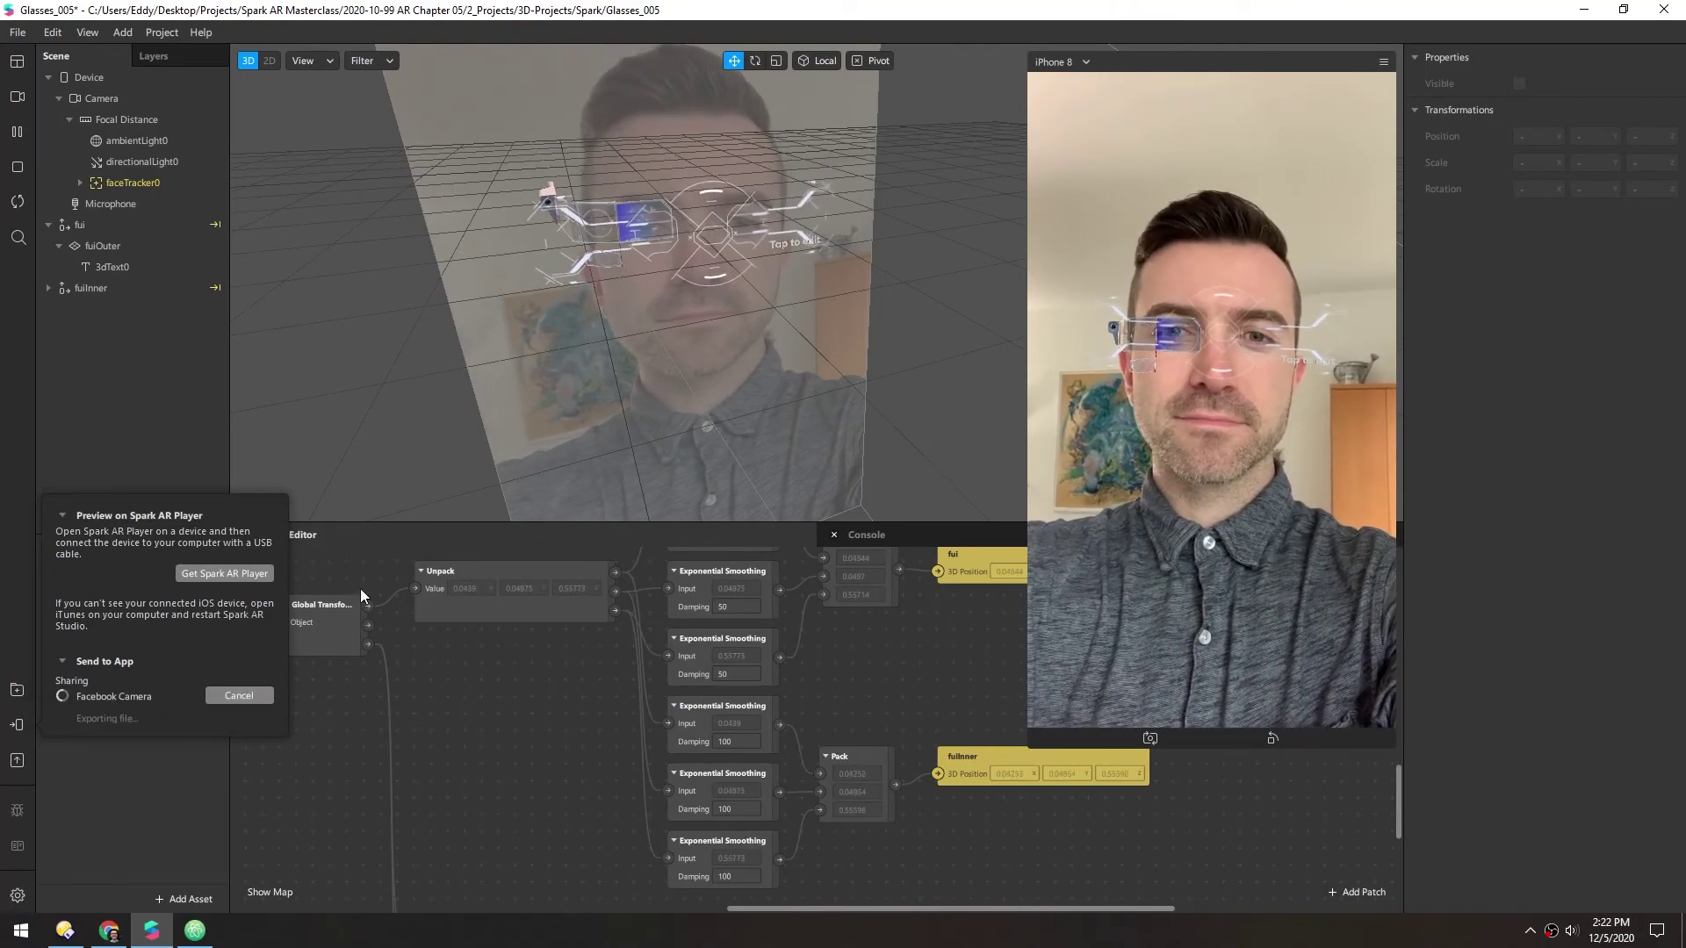